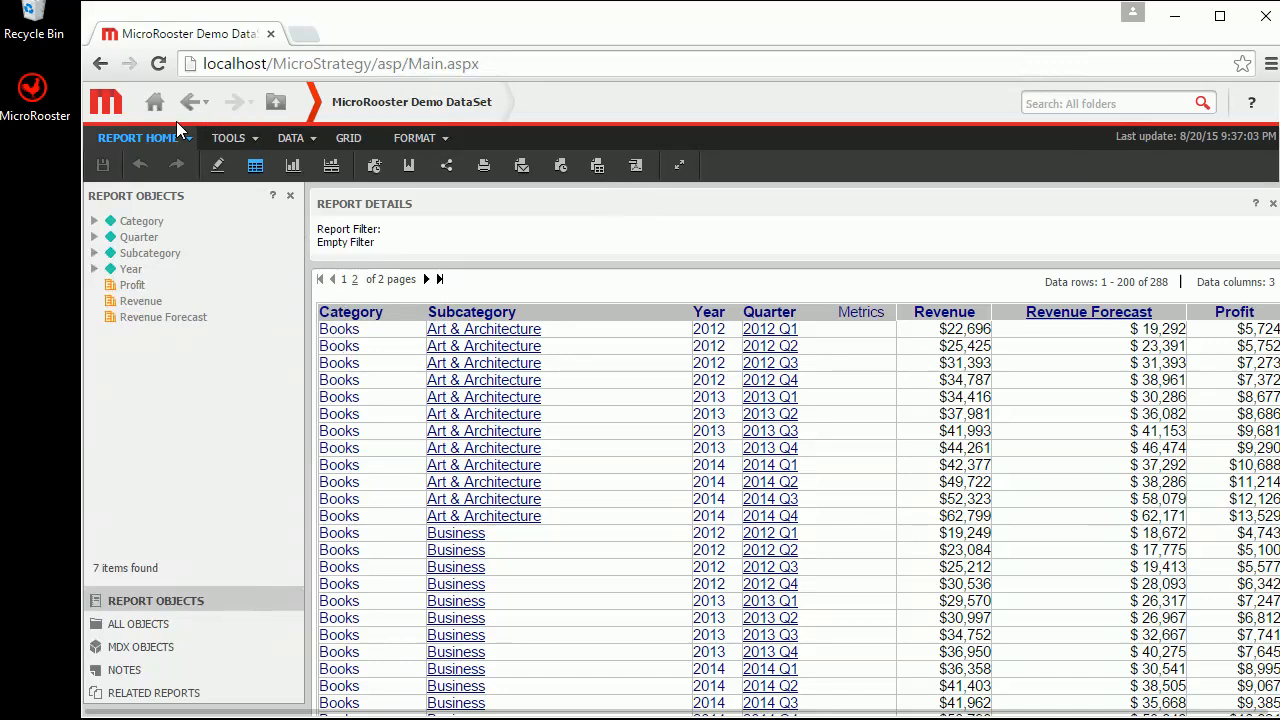
Step: Return to the MicroStrategy home page and check the source data in the MicroRooster Demo Dataset workbook in Excel
click(155, 102)
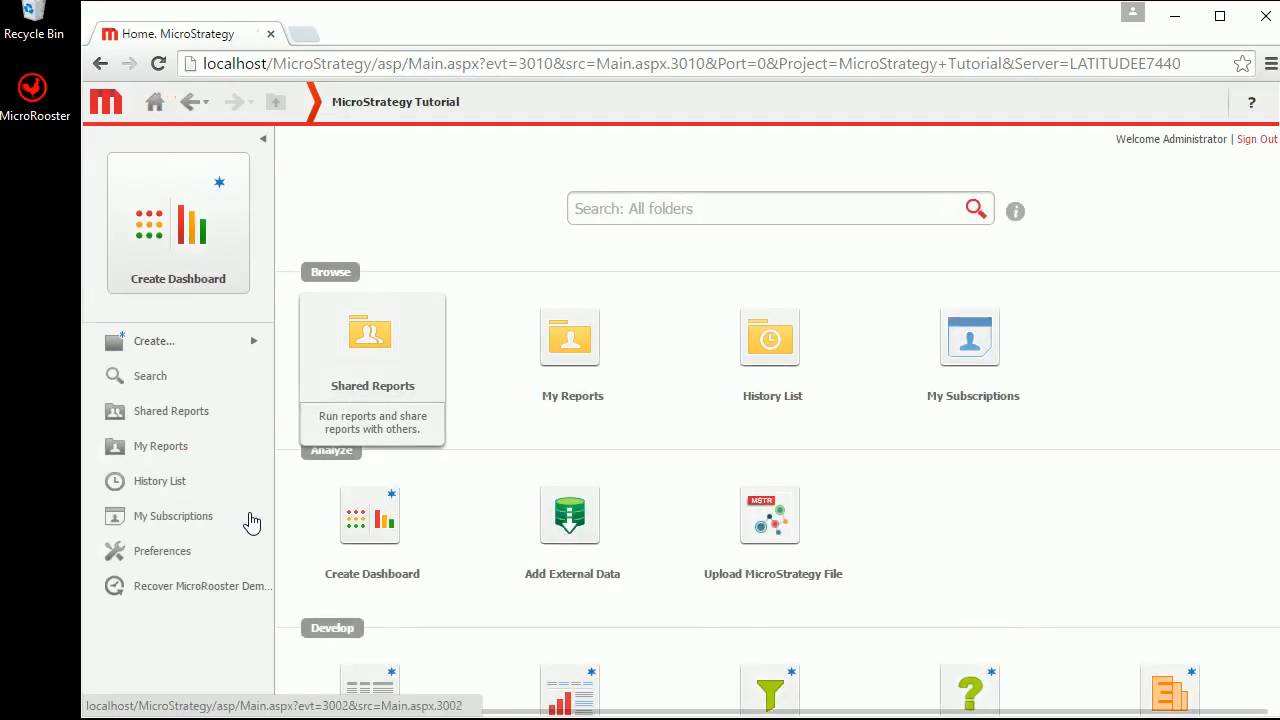
key(alt+Tab)
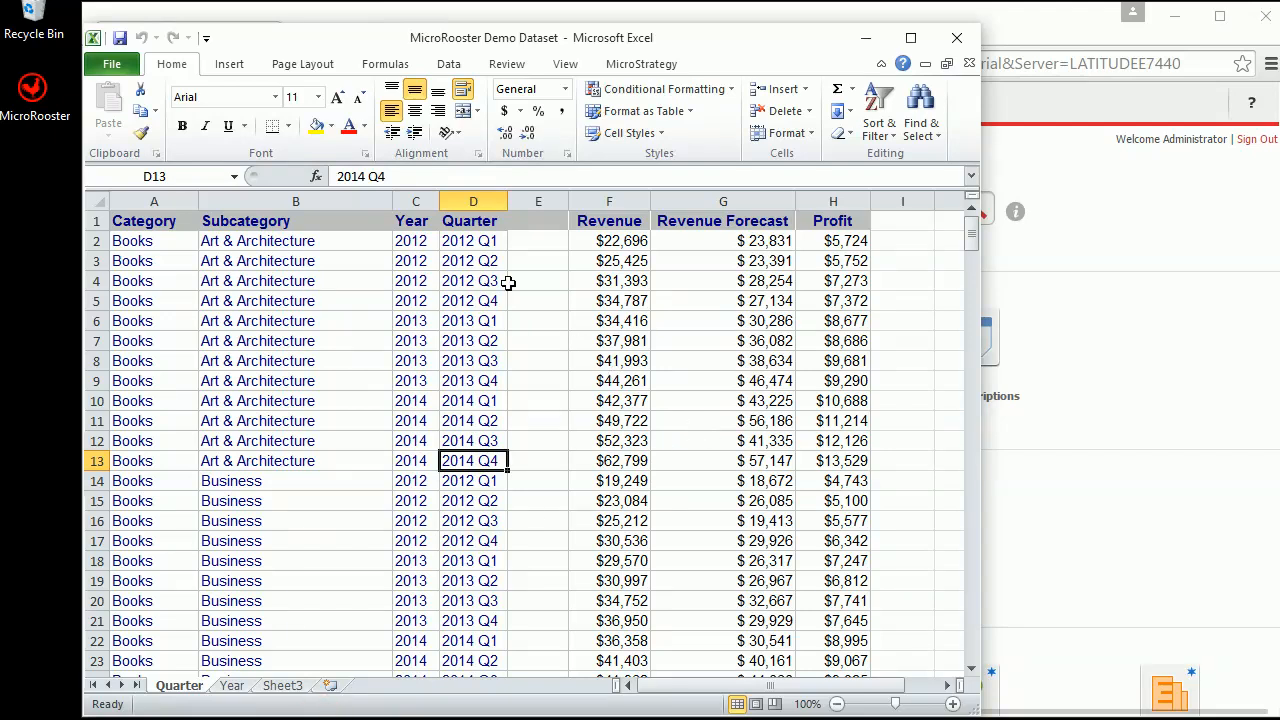
key(alt+Tab)
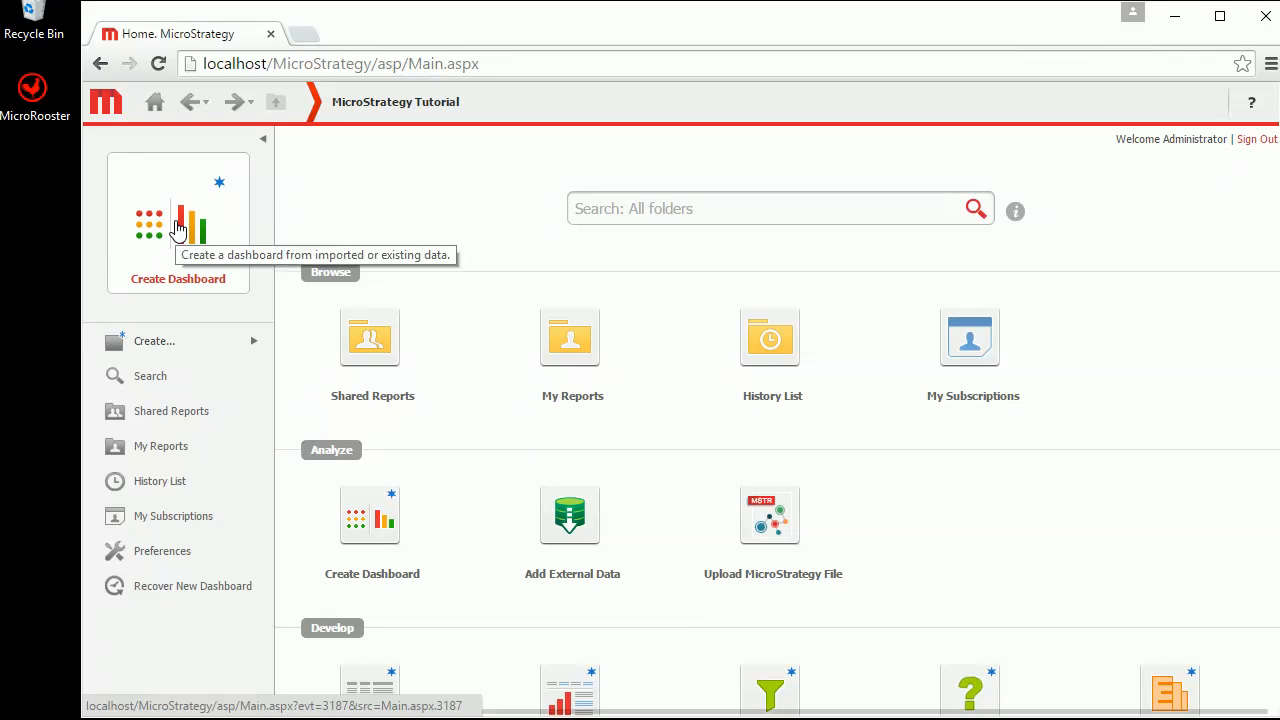
Step: Add external data from disk, choosing the MicroRooster Demo Dataset workbook as the file to upload
click(562, 511)
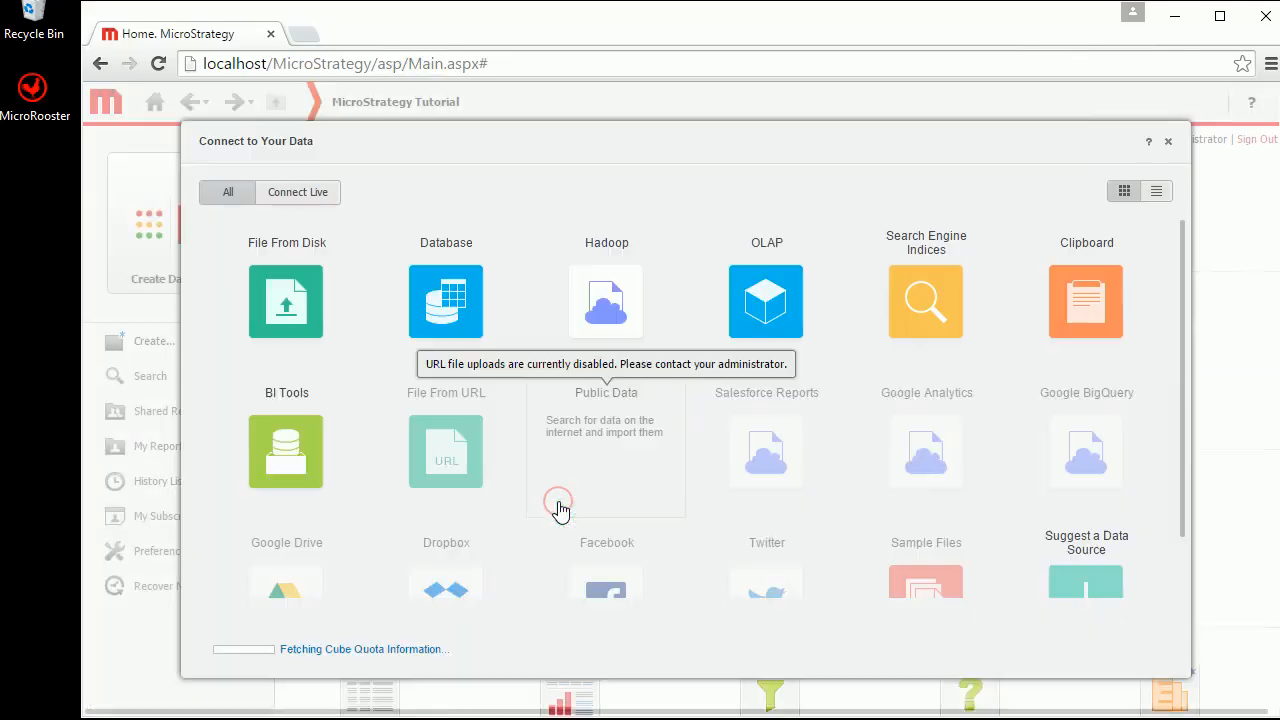
click(309, 298)
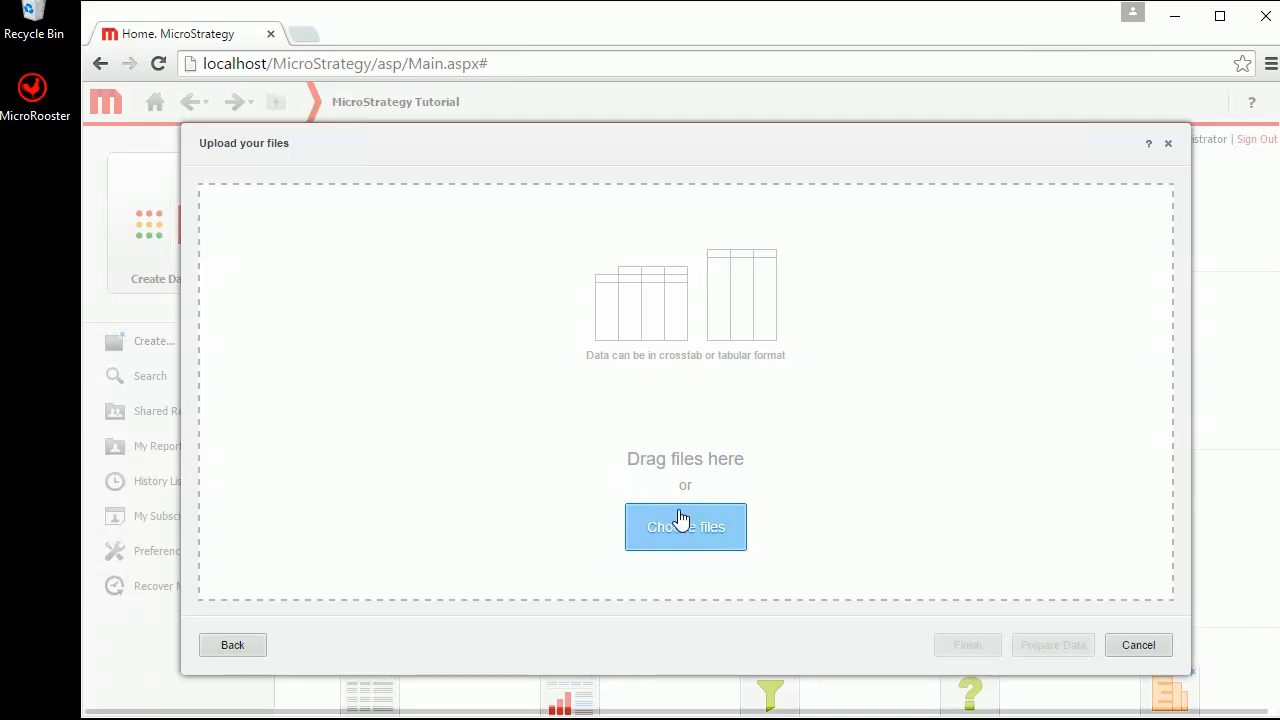
click(682, 522)
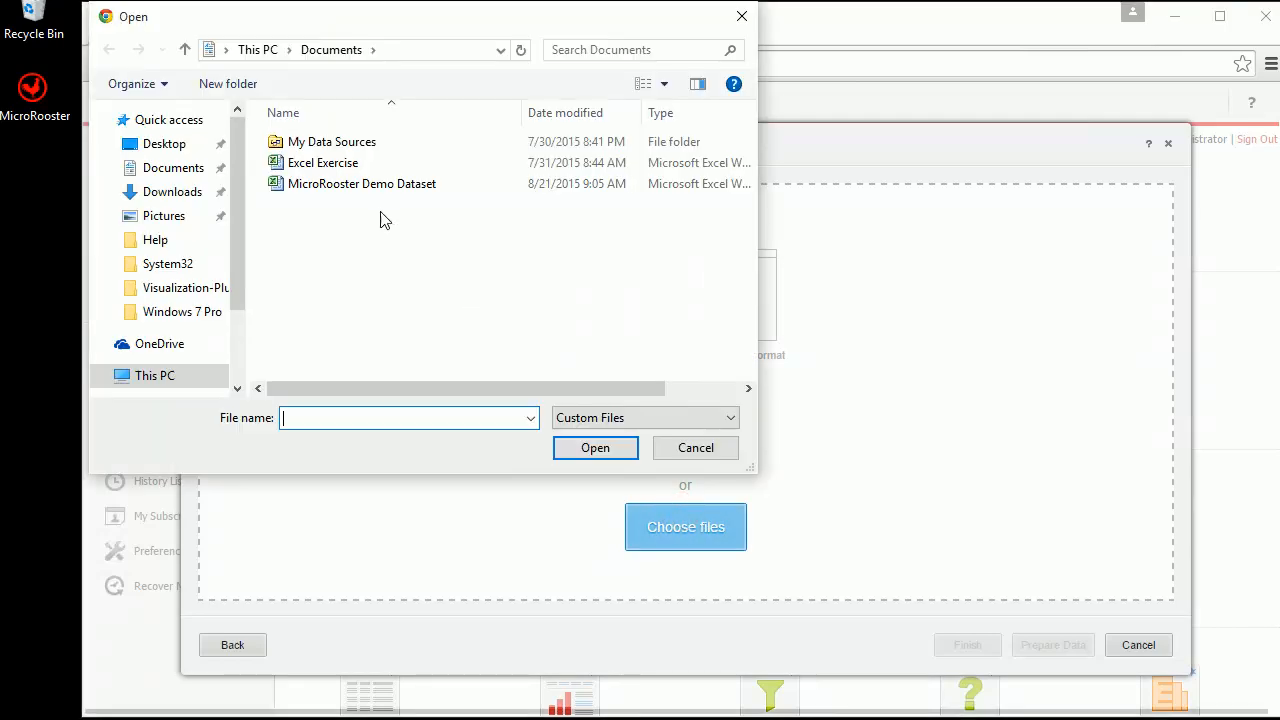
click(358, 190)
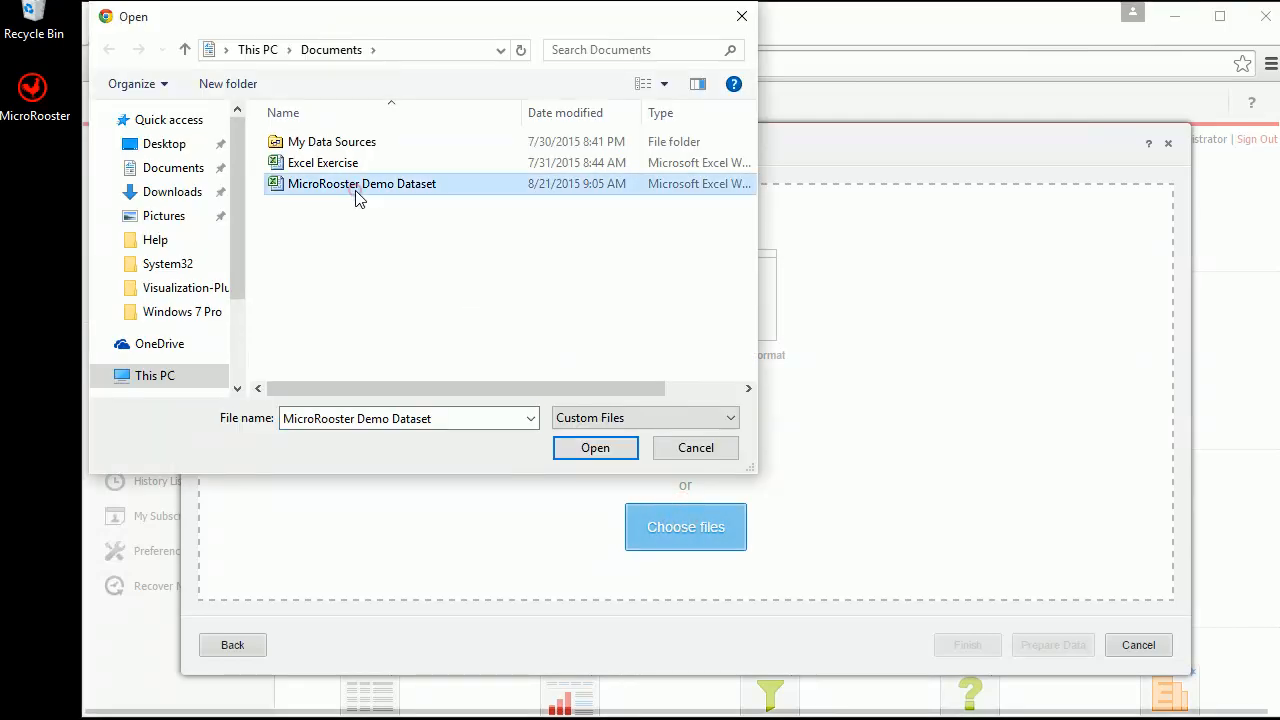
click(588, 448)
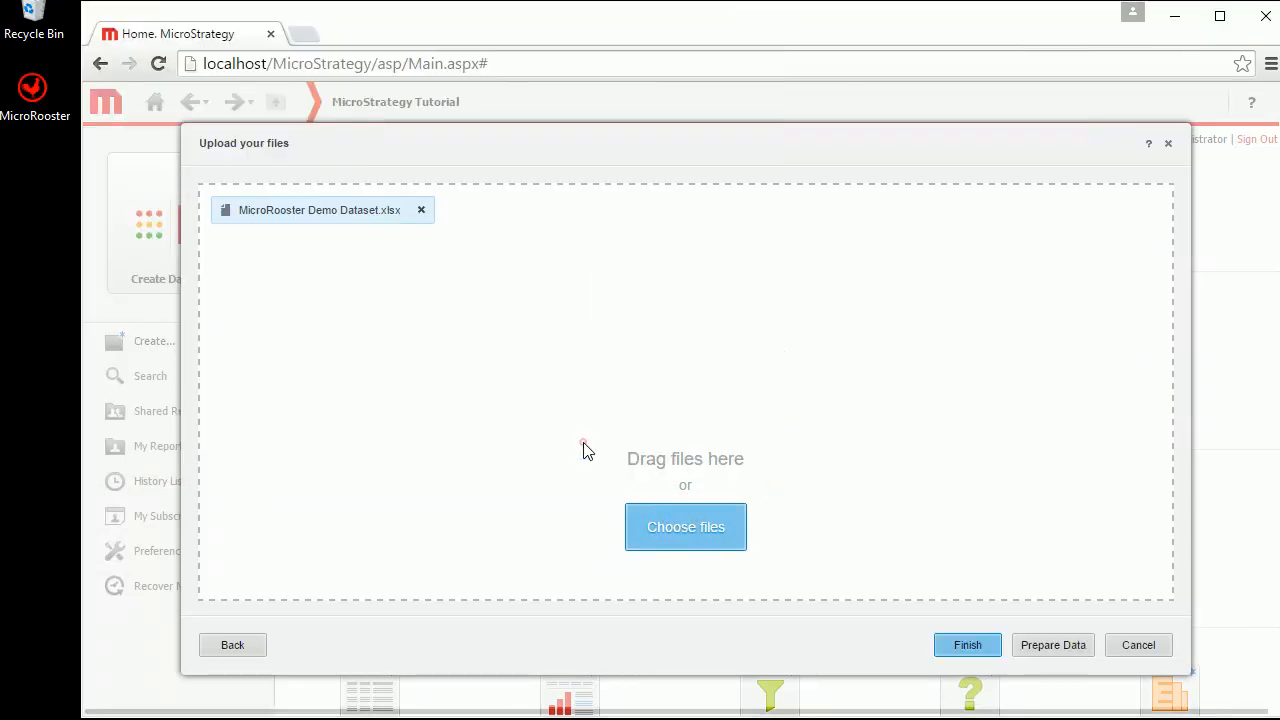
Step: Prepare the uploaded data using only the workbook's Quarter worksheet and check its list of attributes
click(1048, 650)
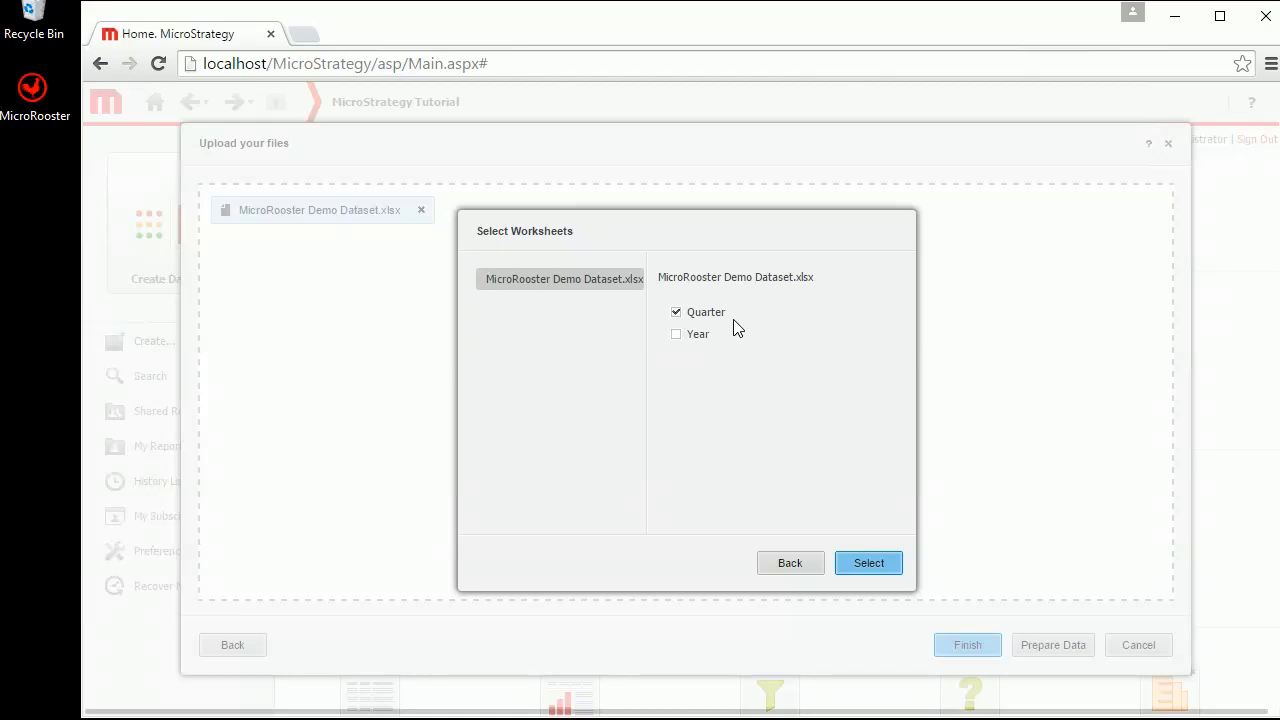
click(866, 562)
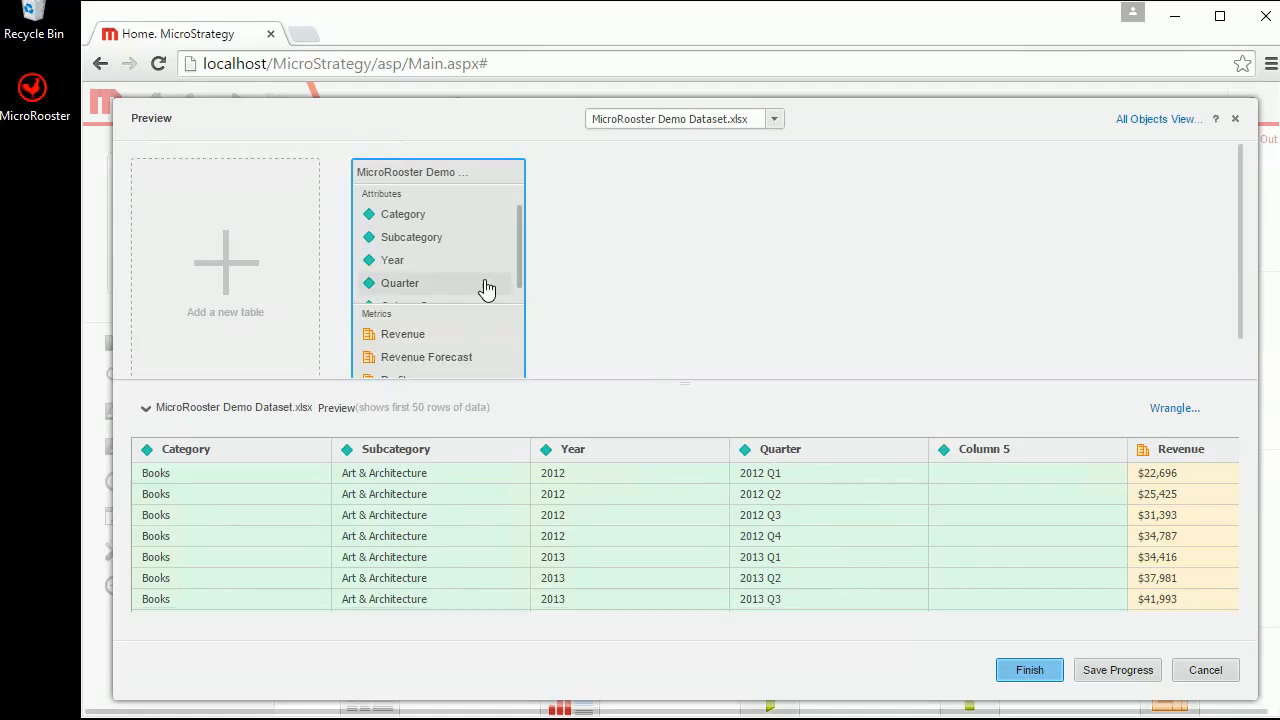
drag(517, 249, 521, 301)
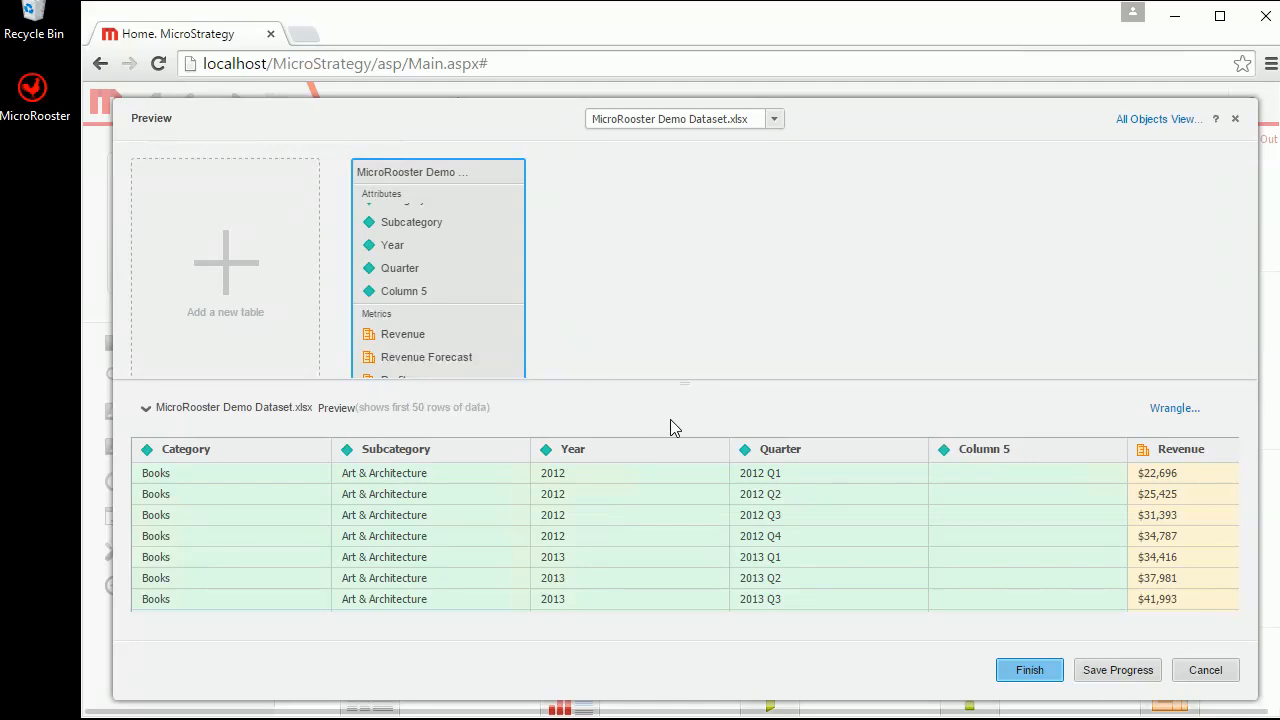
click(516, 451)
mouse_move(567, 476)
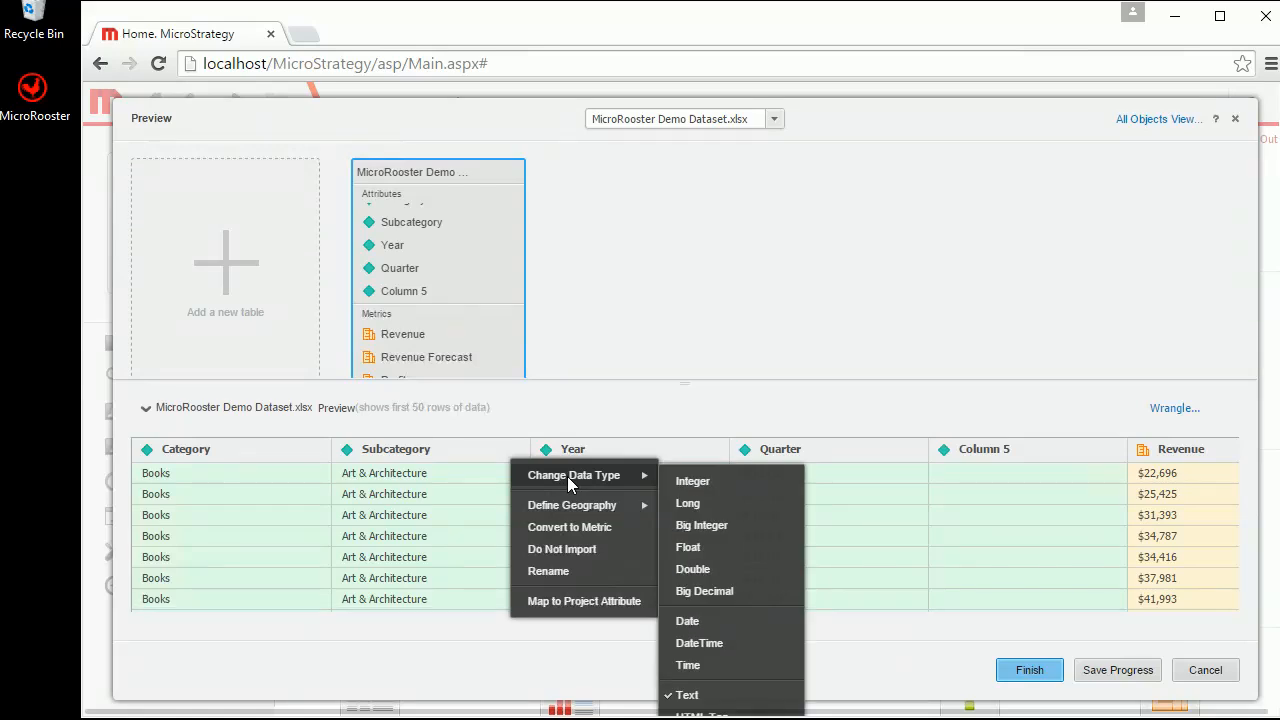
mouse_move(566, 503)
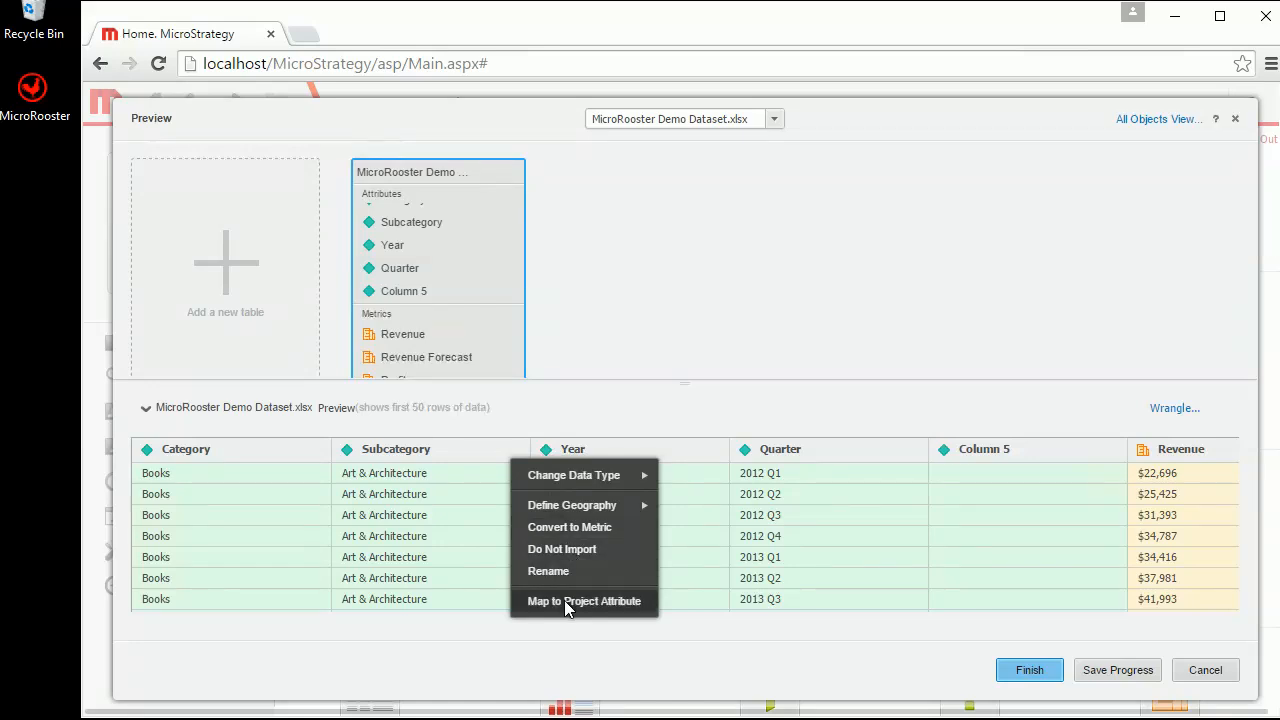
mouse_move(622, 475)
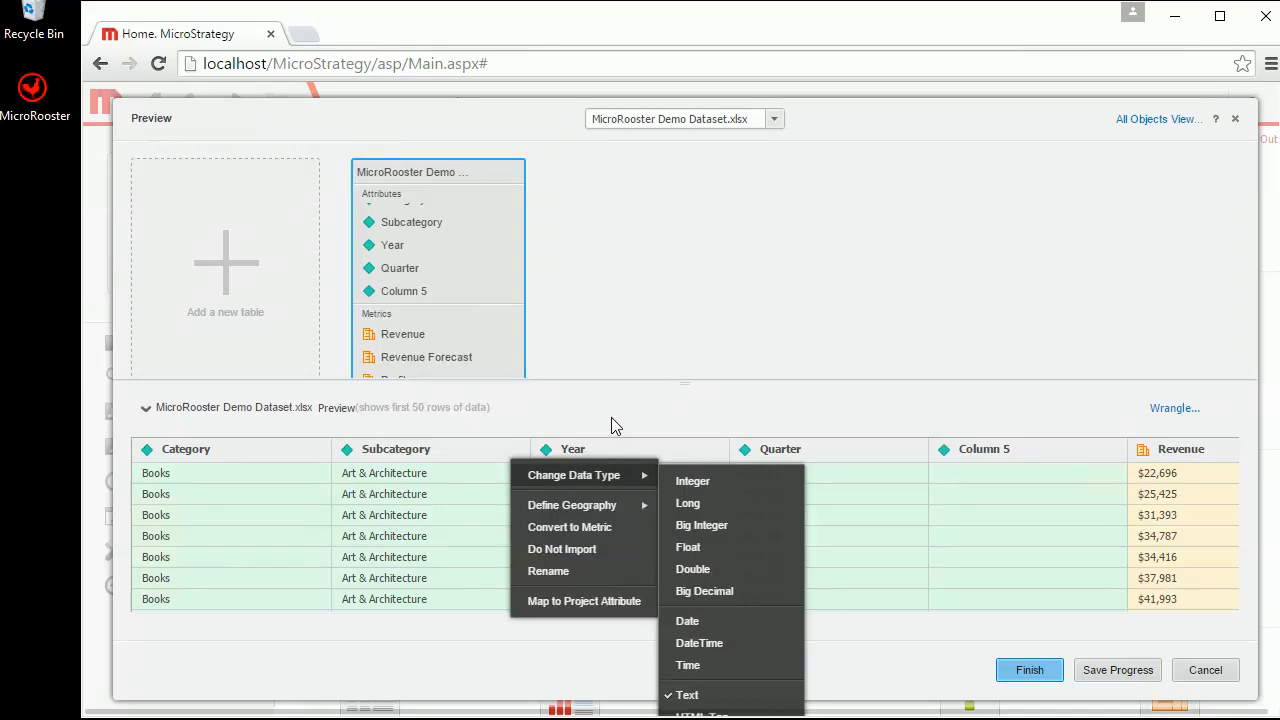
click(599, 418)
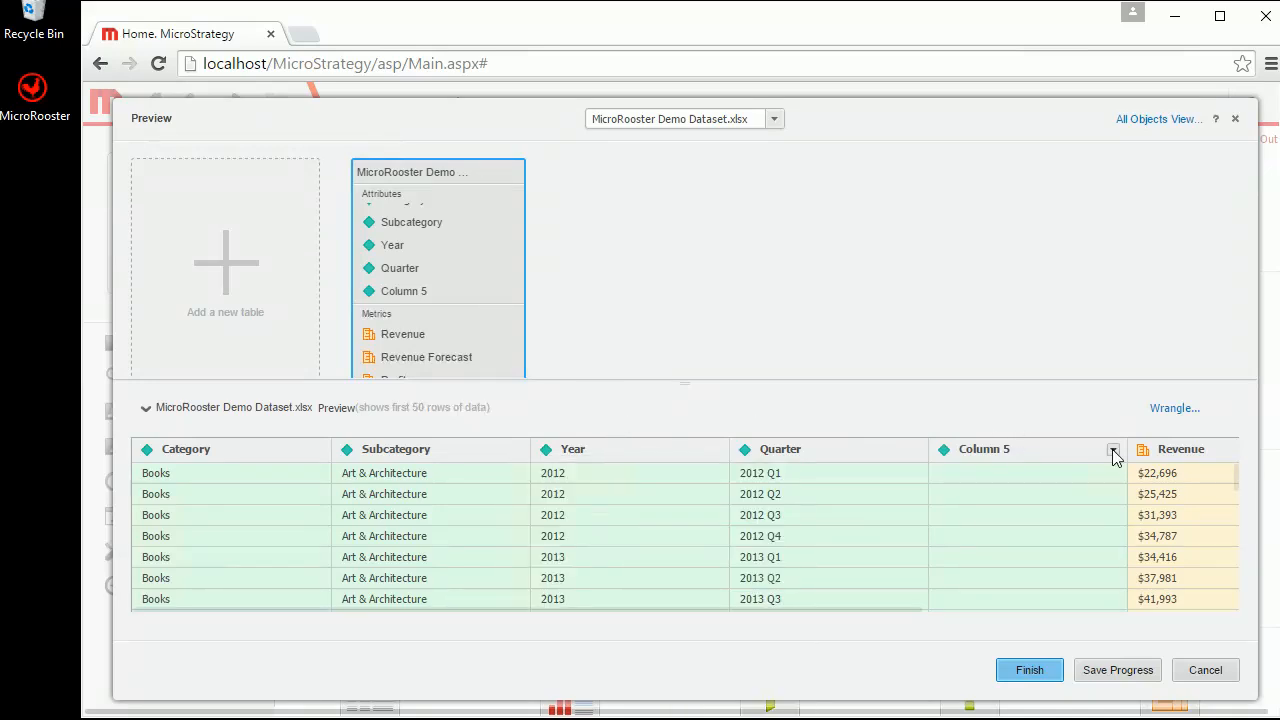
Step: Exclude the empty Column 5 from the import
click(1113, 451)
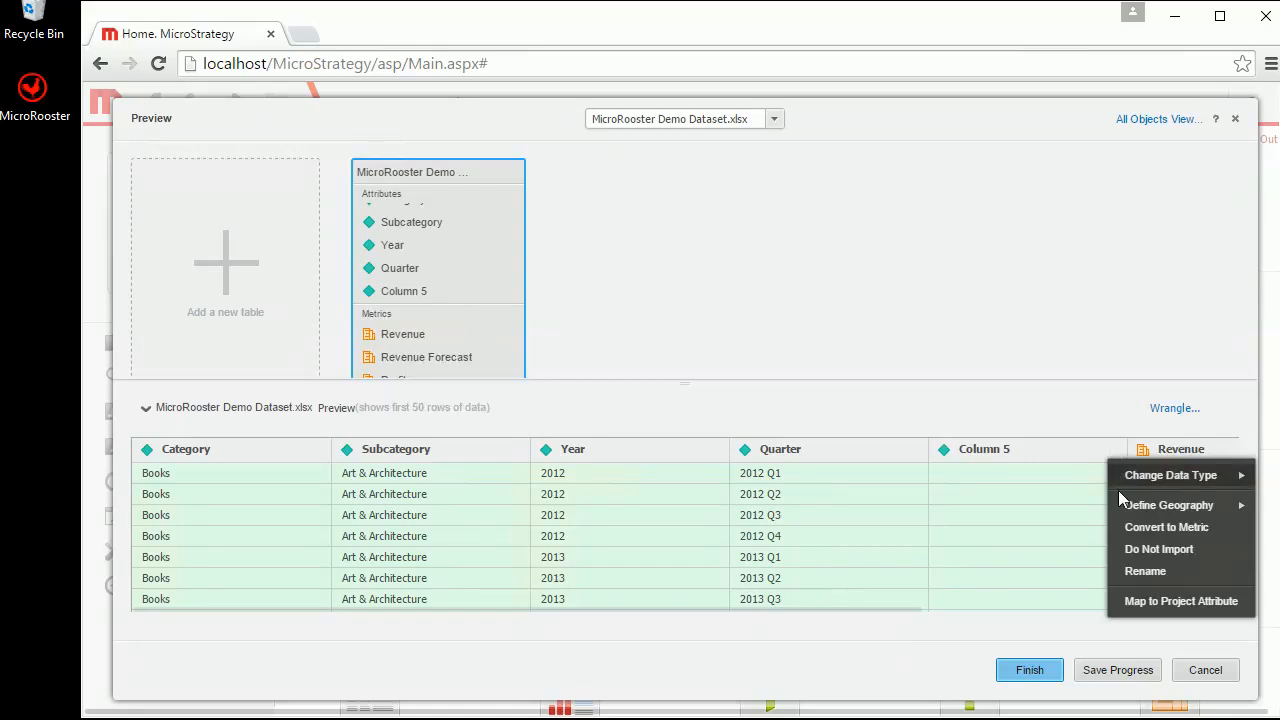
click(1140, 547)
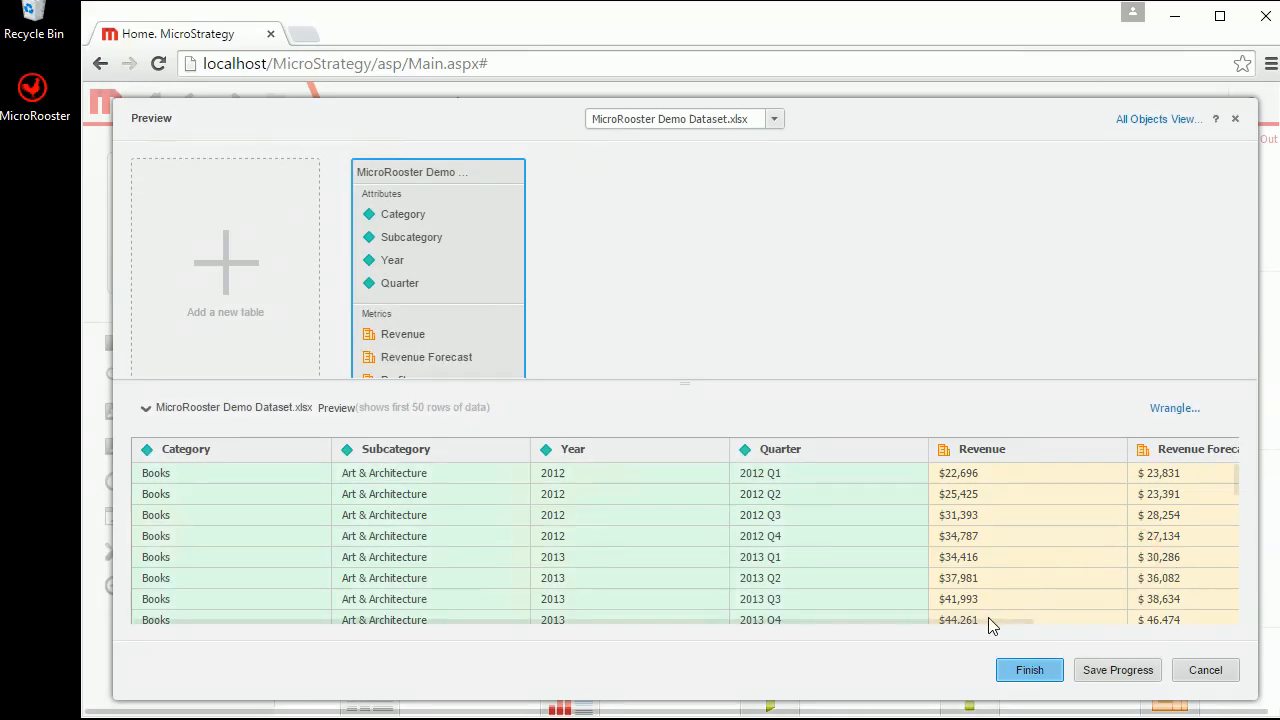
drag(988, 620, 886, 381)
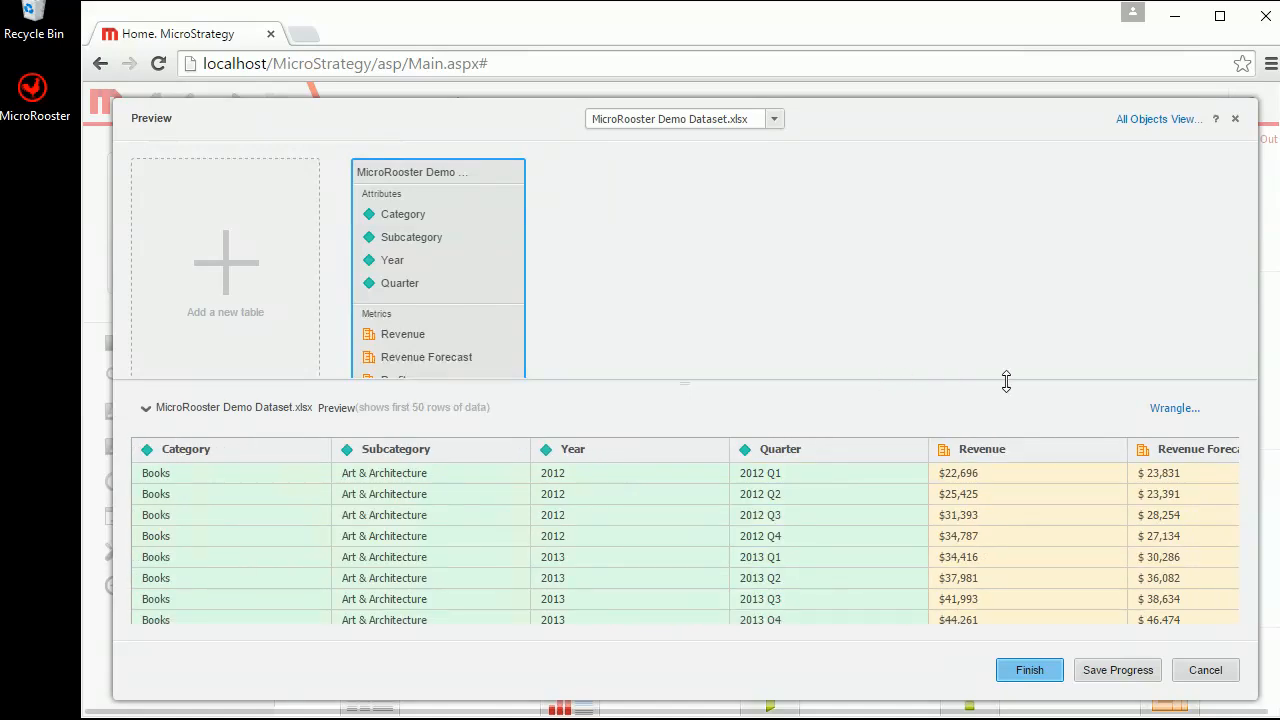
Step: Review and save the table's attribute relationships, keeping Category to Subcategory and Year to Quarter as One to Many
click(507, 173)
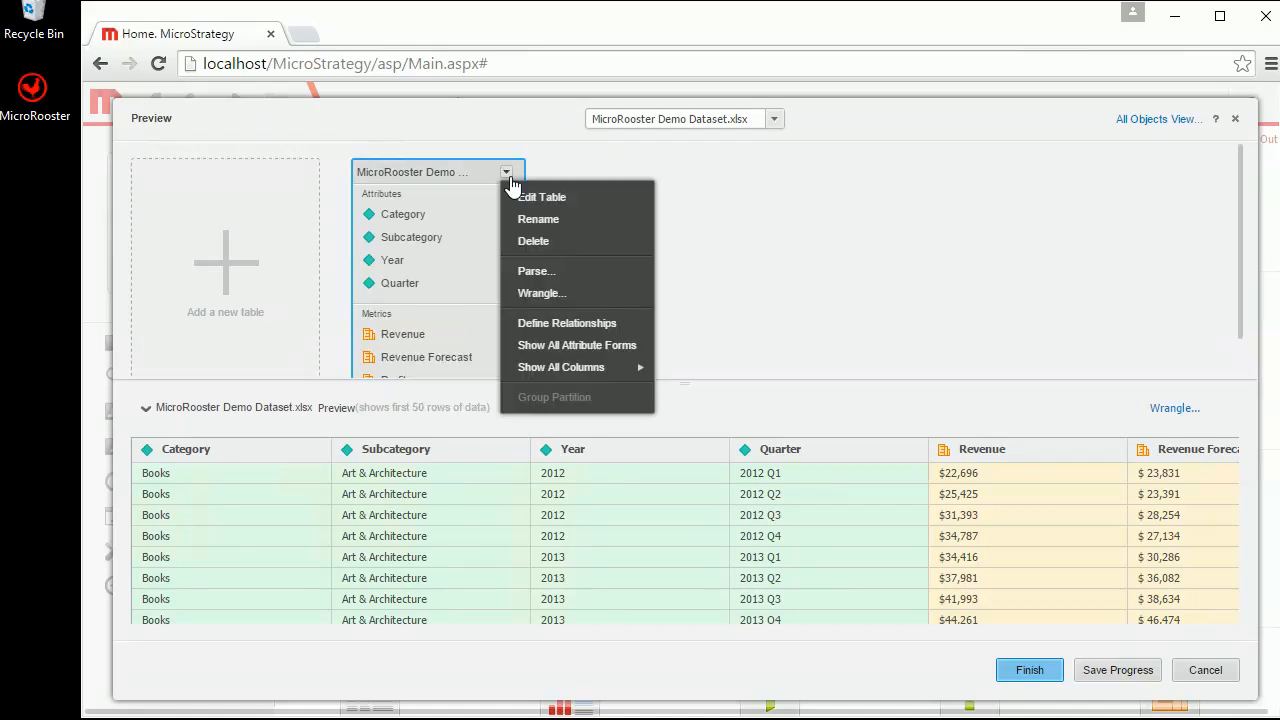
click(557, 322)
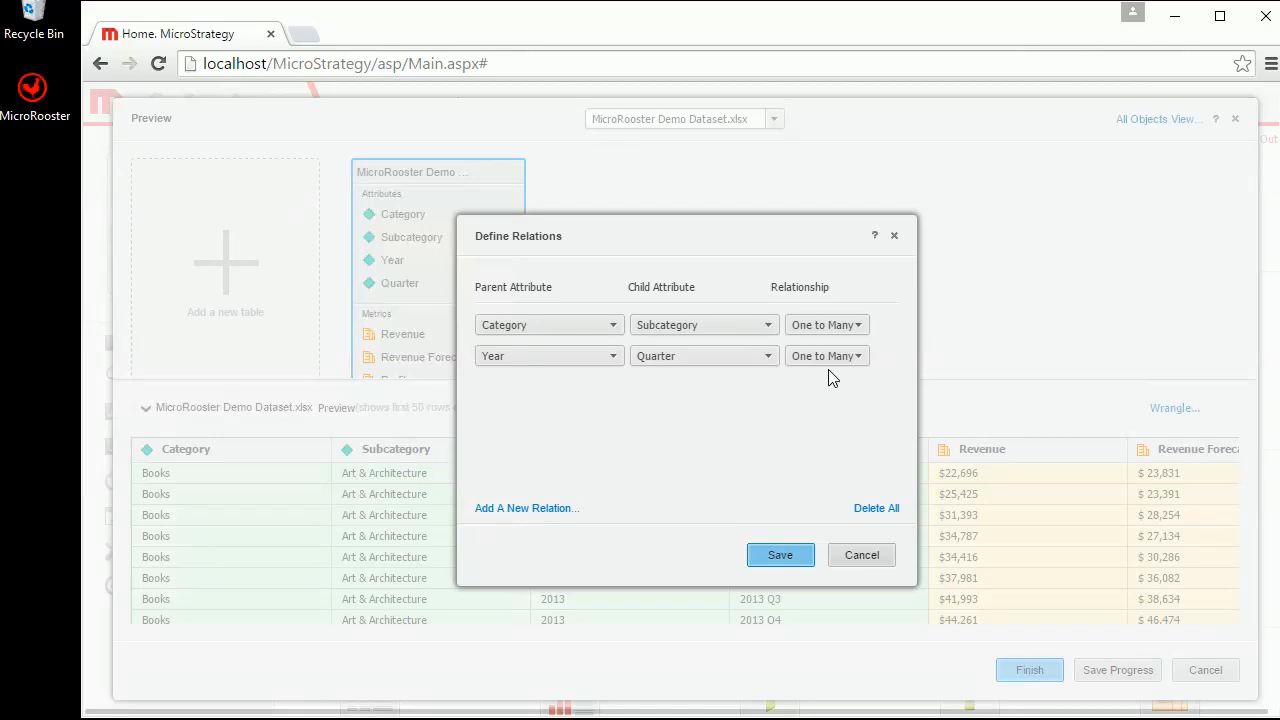
click(857, 358)
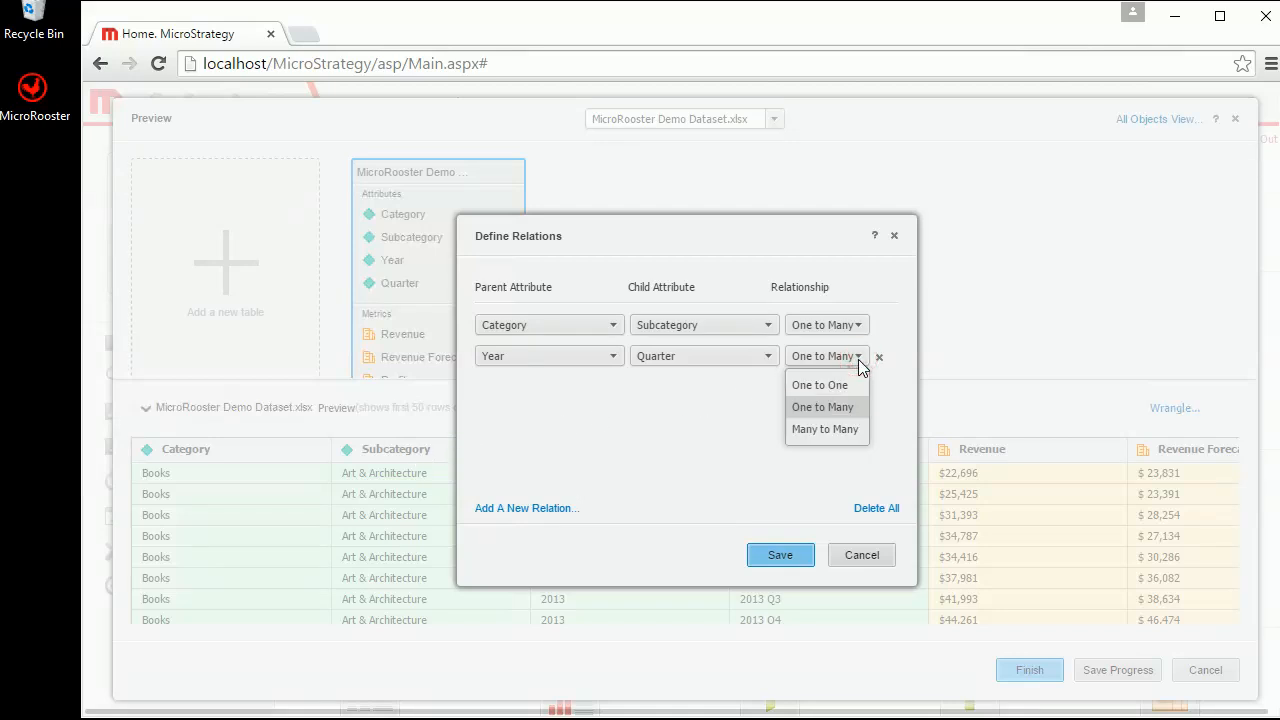
click(858, 358)
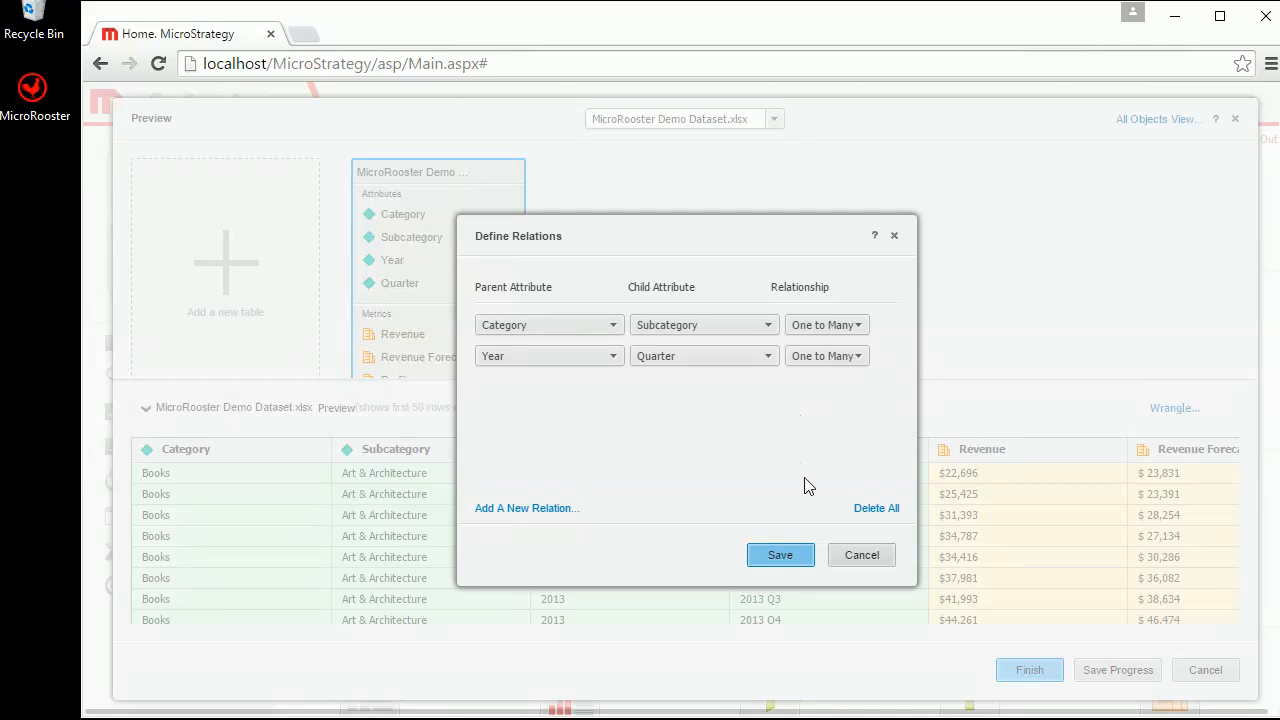
click(772, 552)
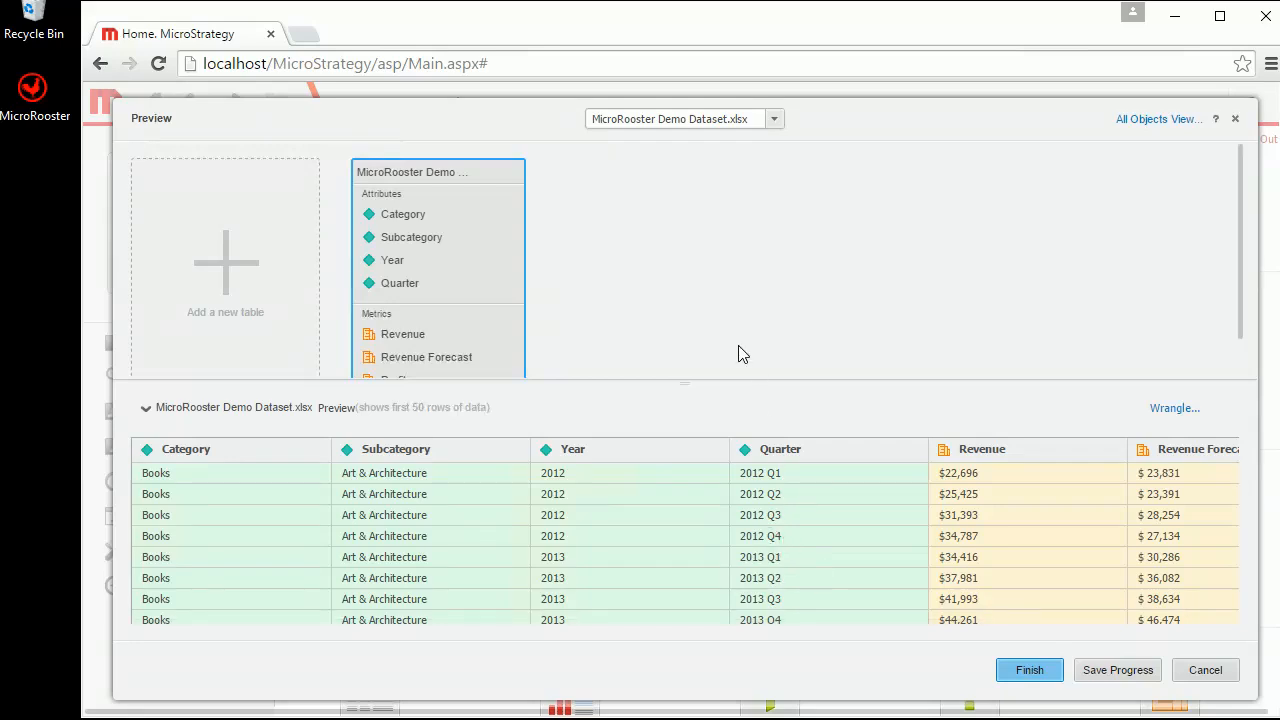
Step: Wrangle the data and delete Column 5 with the suggested Delete Column function
click(1171, 414)
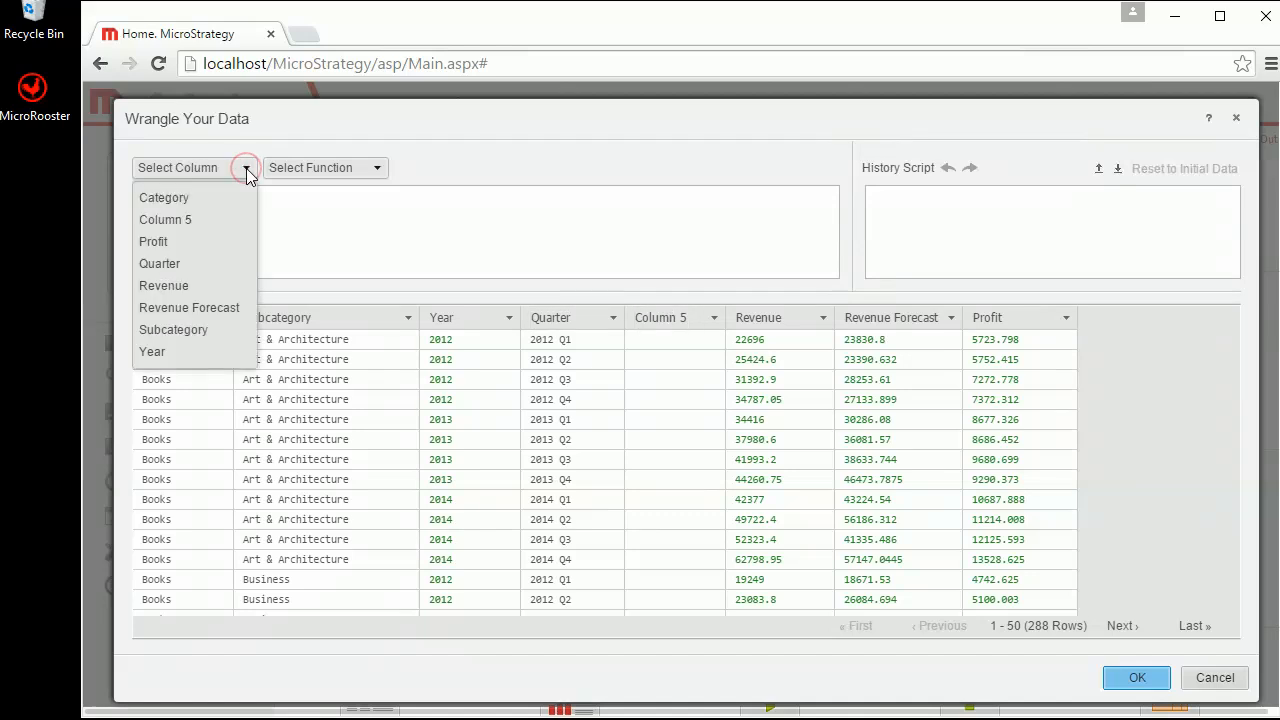
click(185, 219)
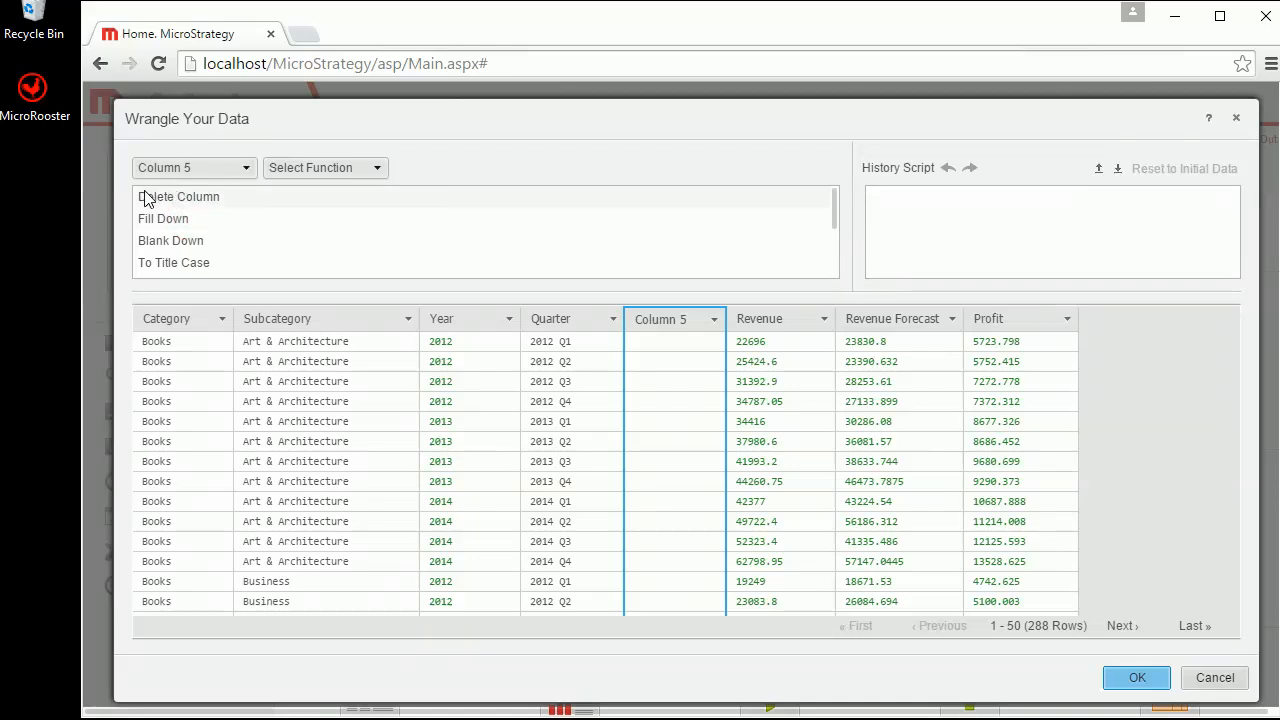
click(144, 197)
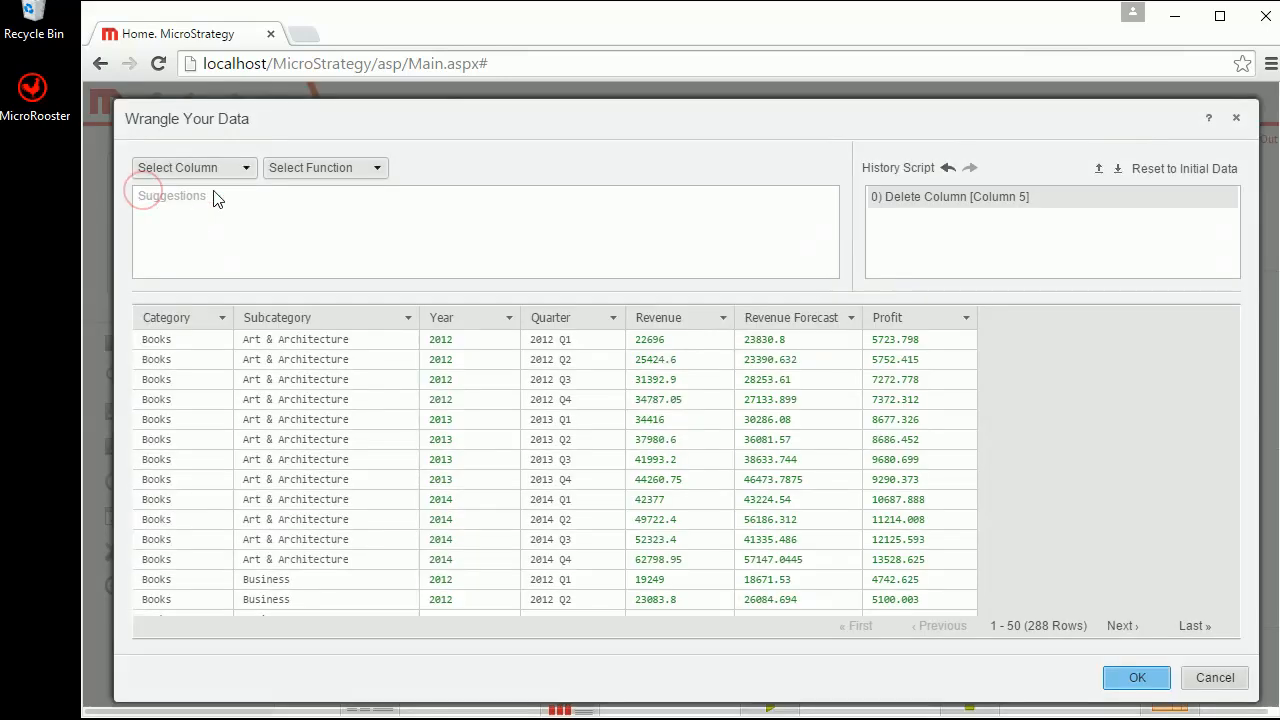
click(248, 170)
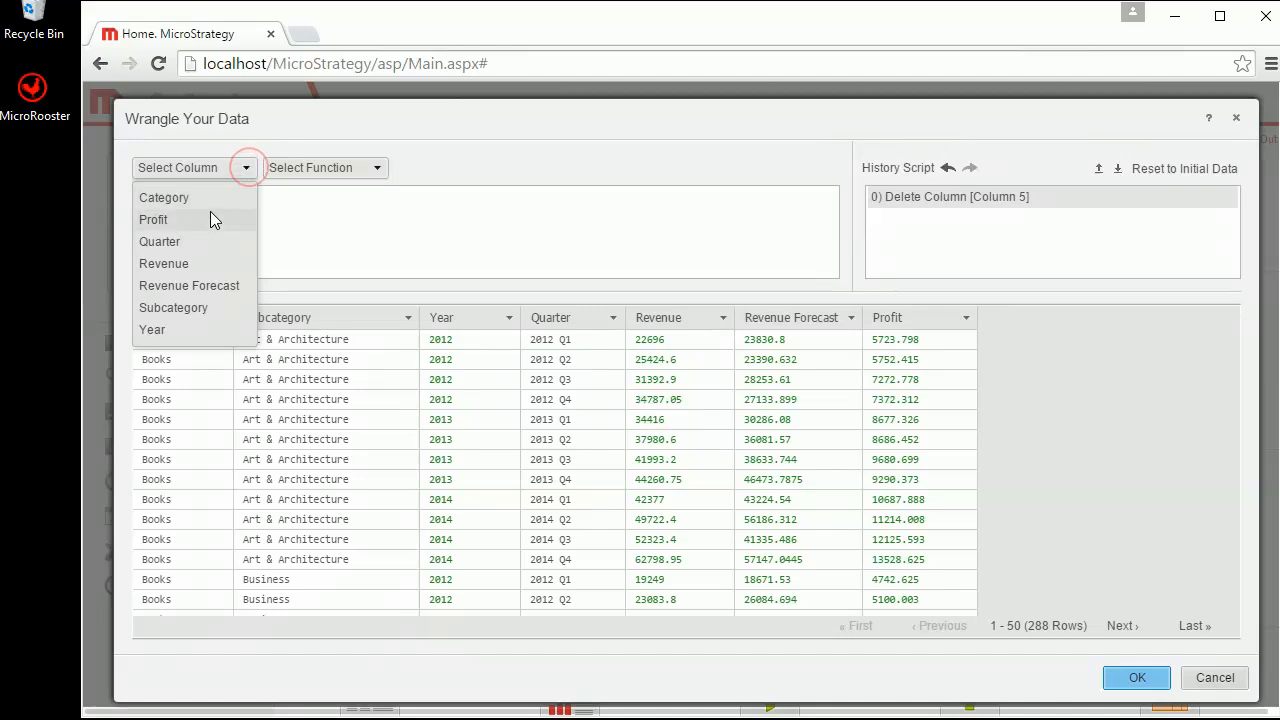
click(206, 217)
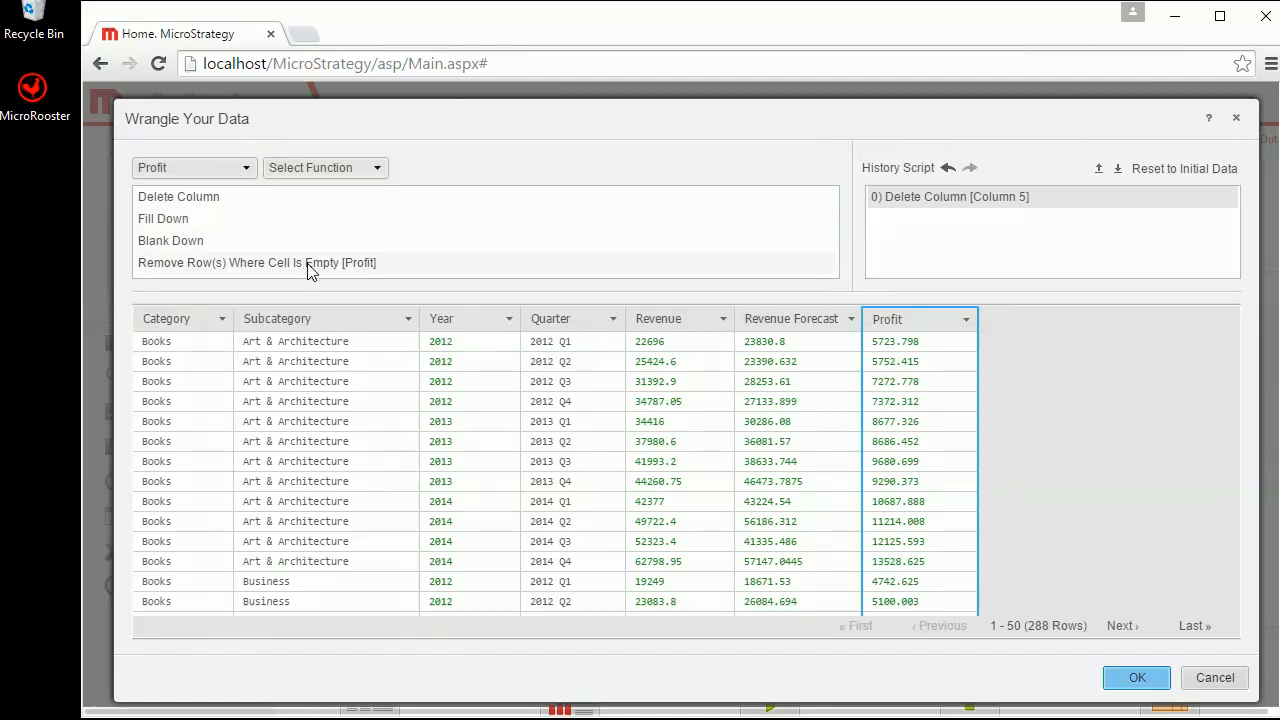
click(370, 170)
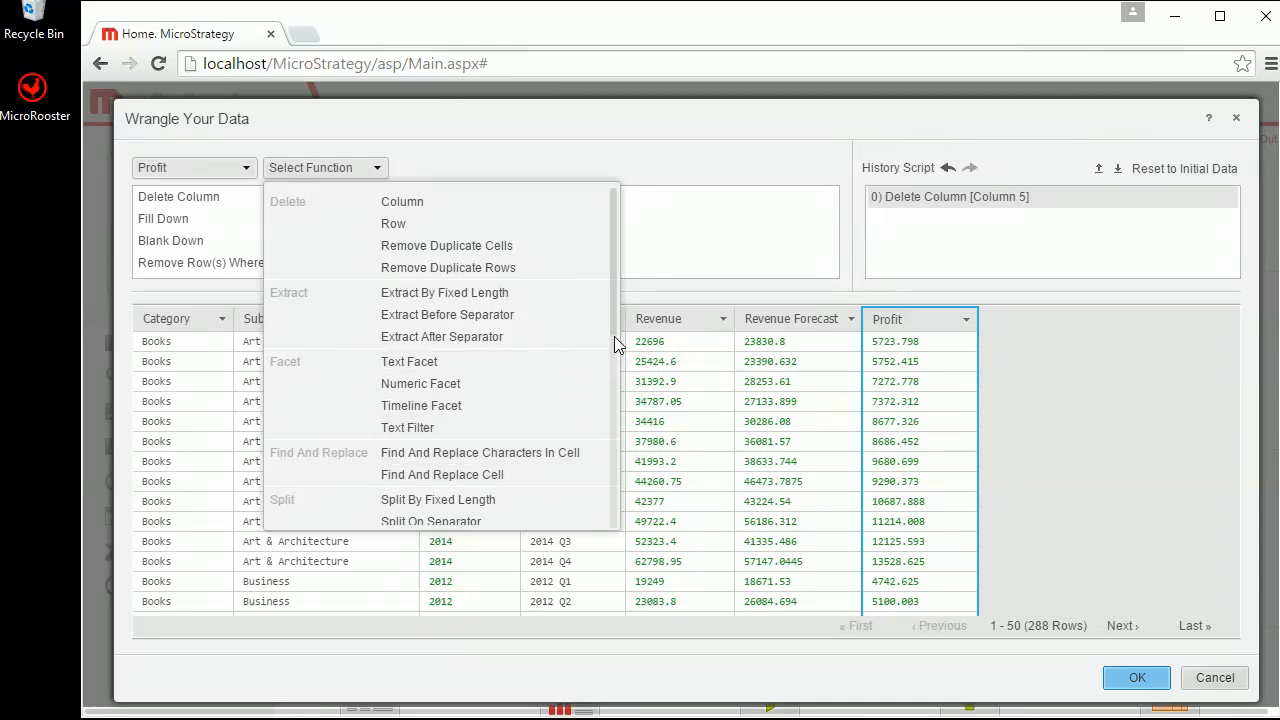
click(787, 212)
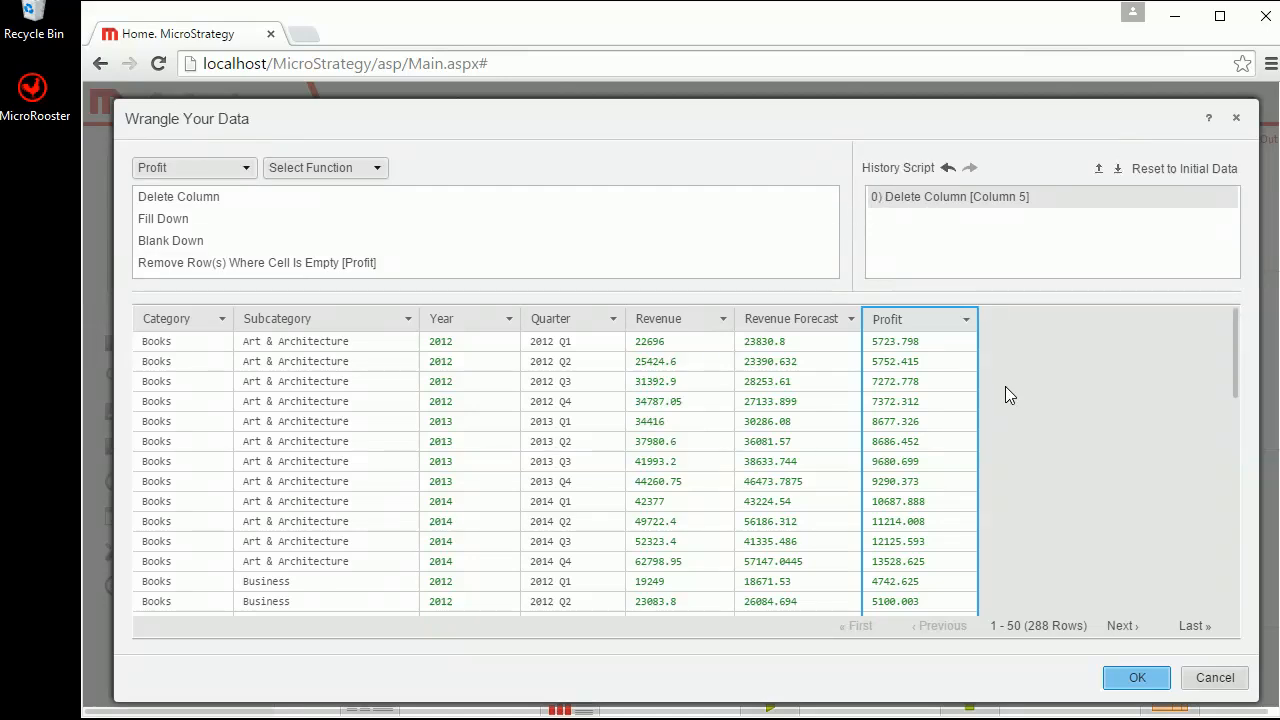
click(966, 320)
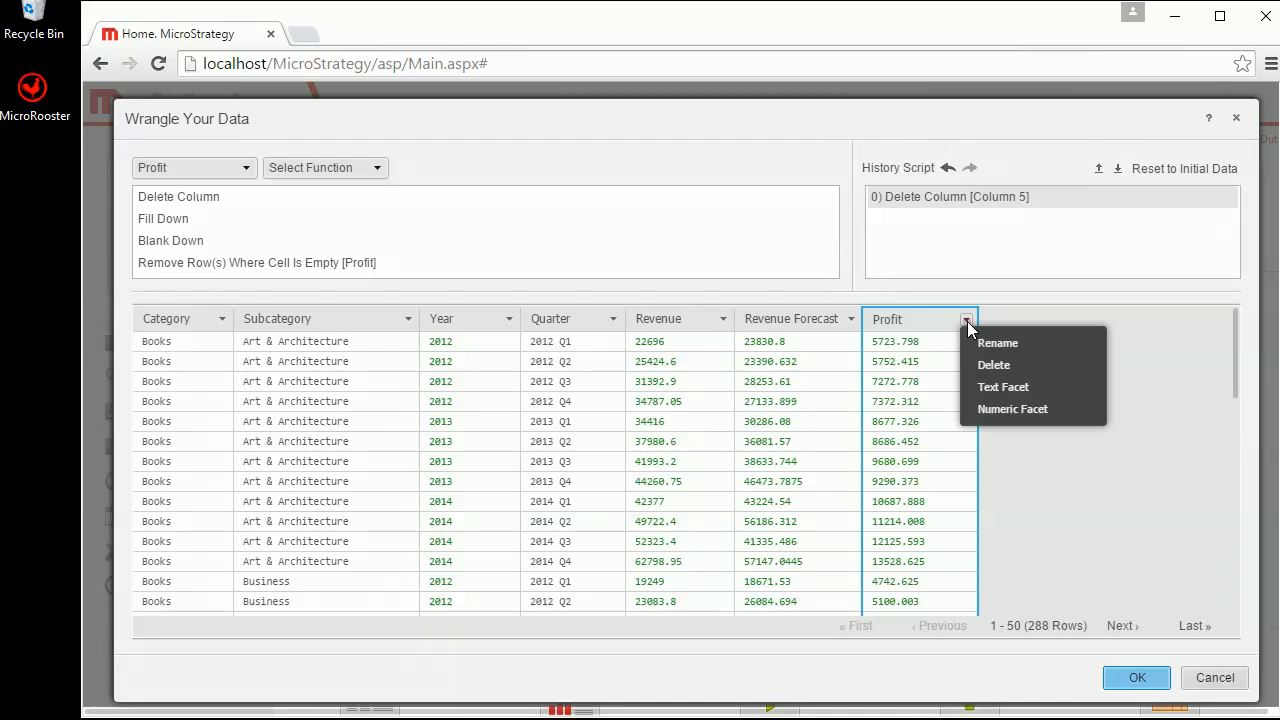
click(1147, 366)
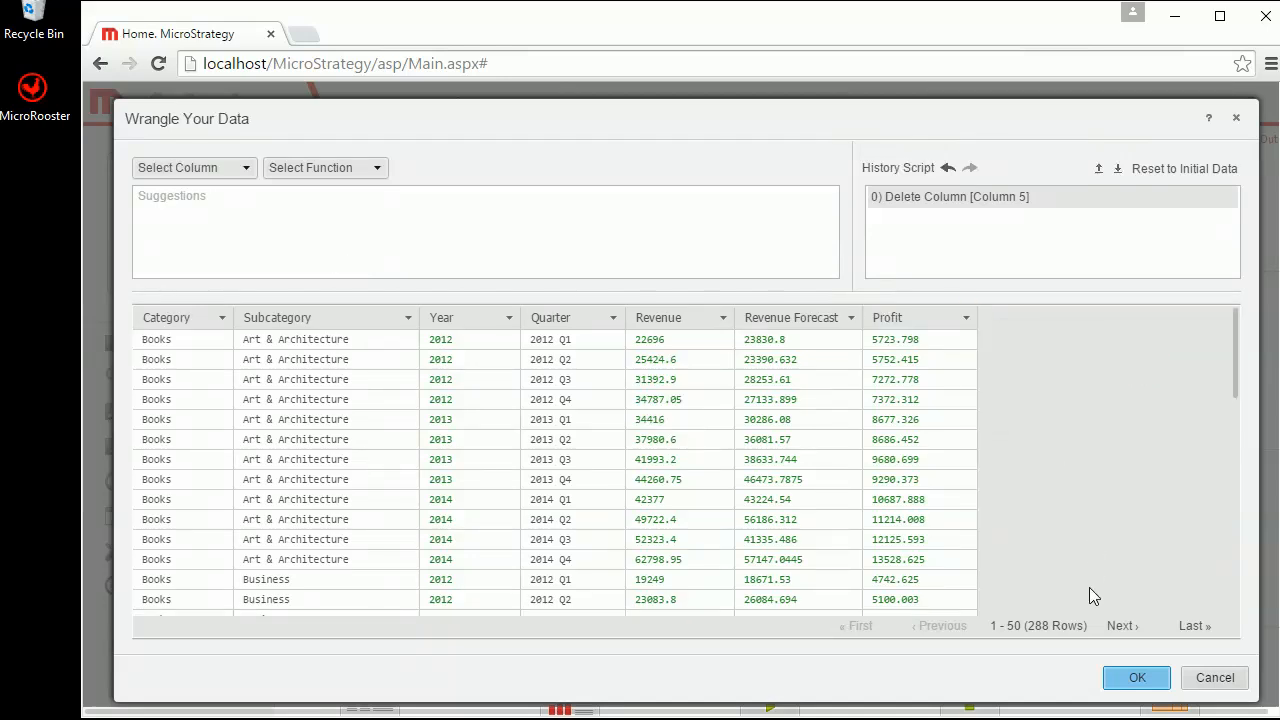
Step: Apply the wrangling changes to the dataset
click(1136, 678)
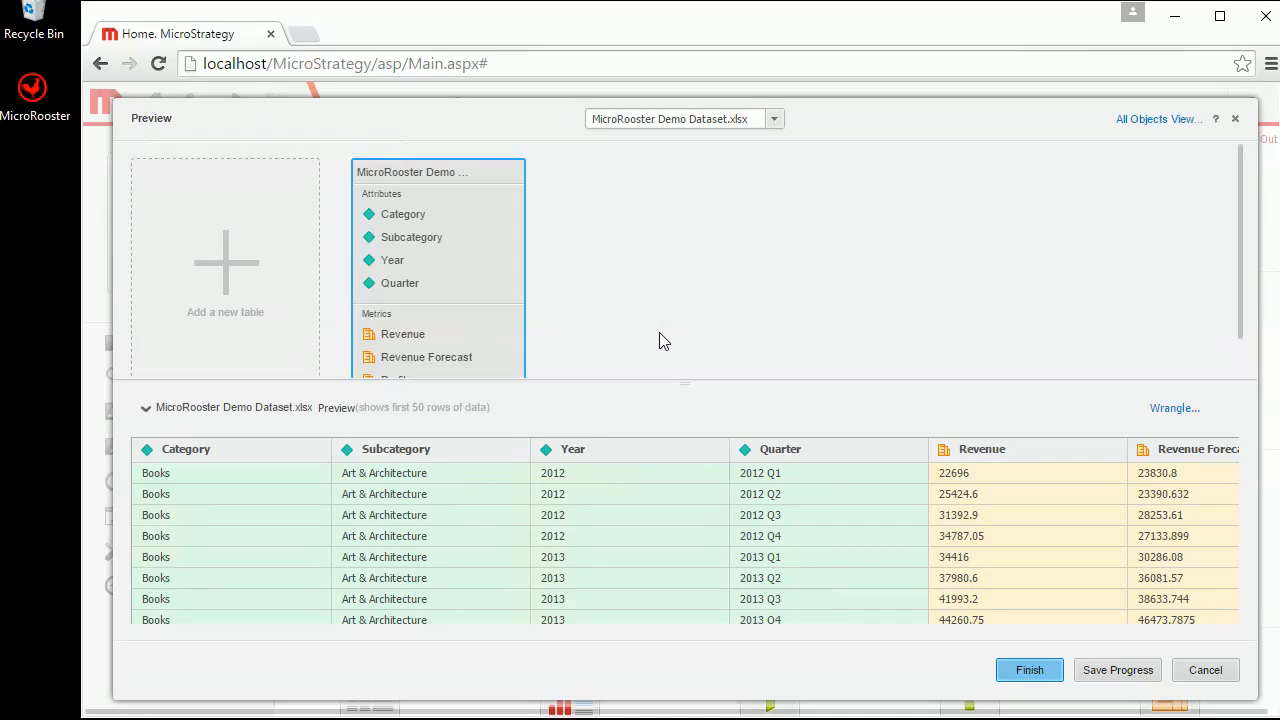
Step: Finish the import and save the dataset as MicroRooster Analytics Desktop in the MicroRooster folder
click(1012, 675)
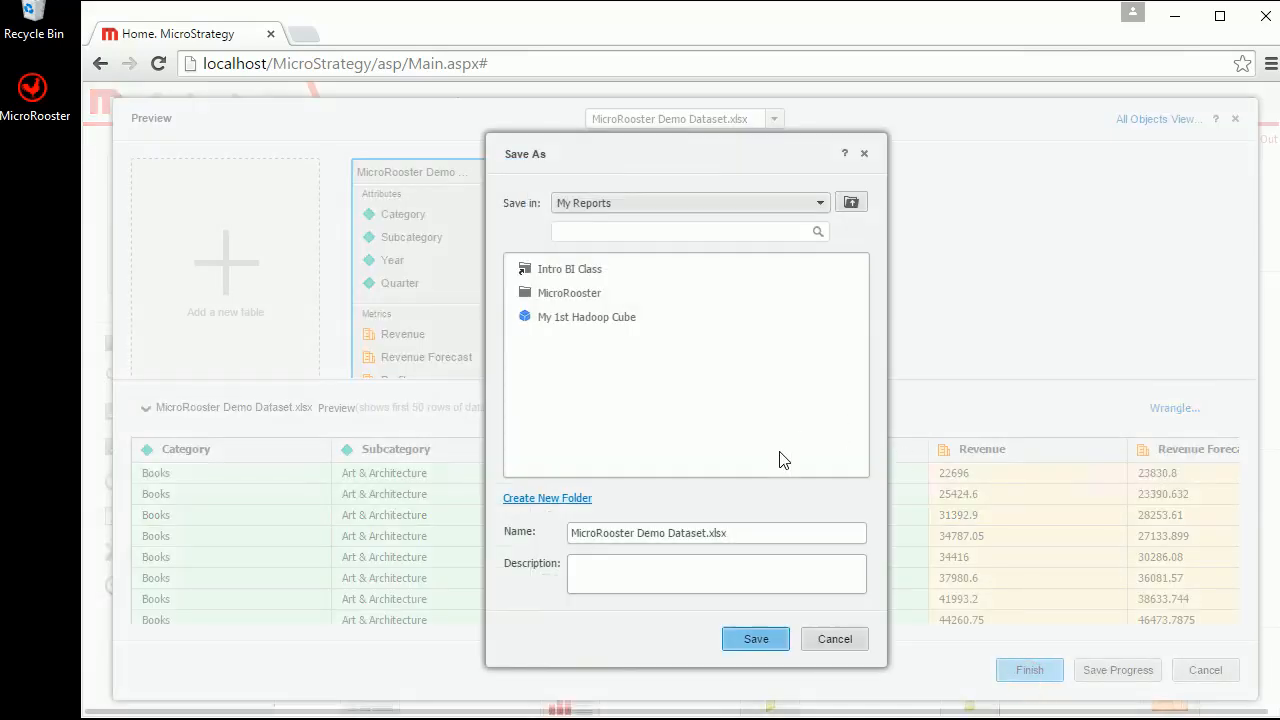
click(729, 530)
drag(729, 530, 637, 524)
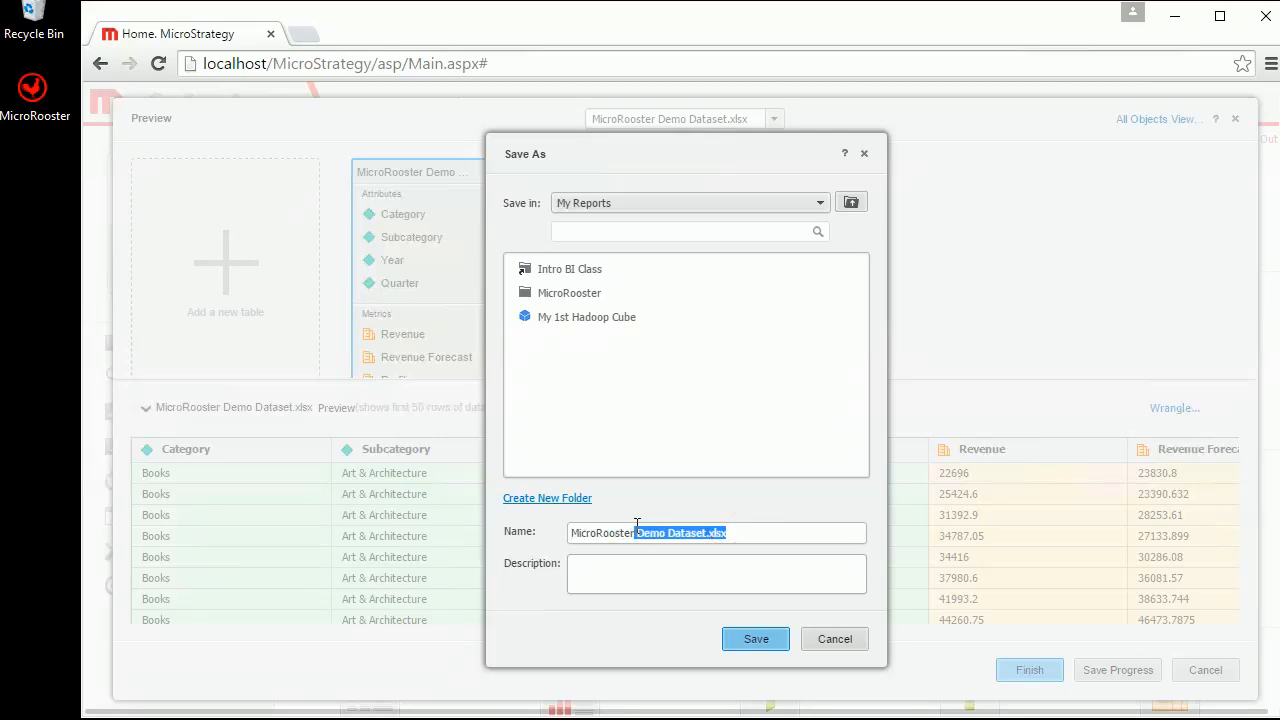
click(549, 300)
double_click(549, 293)
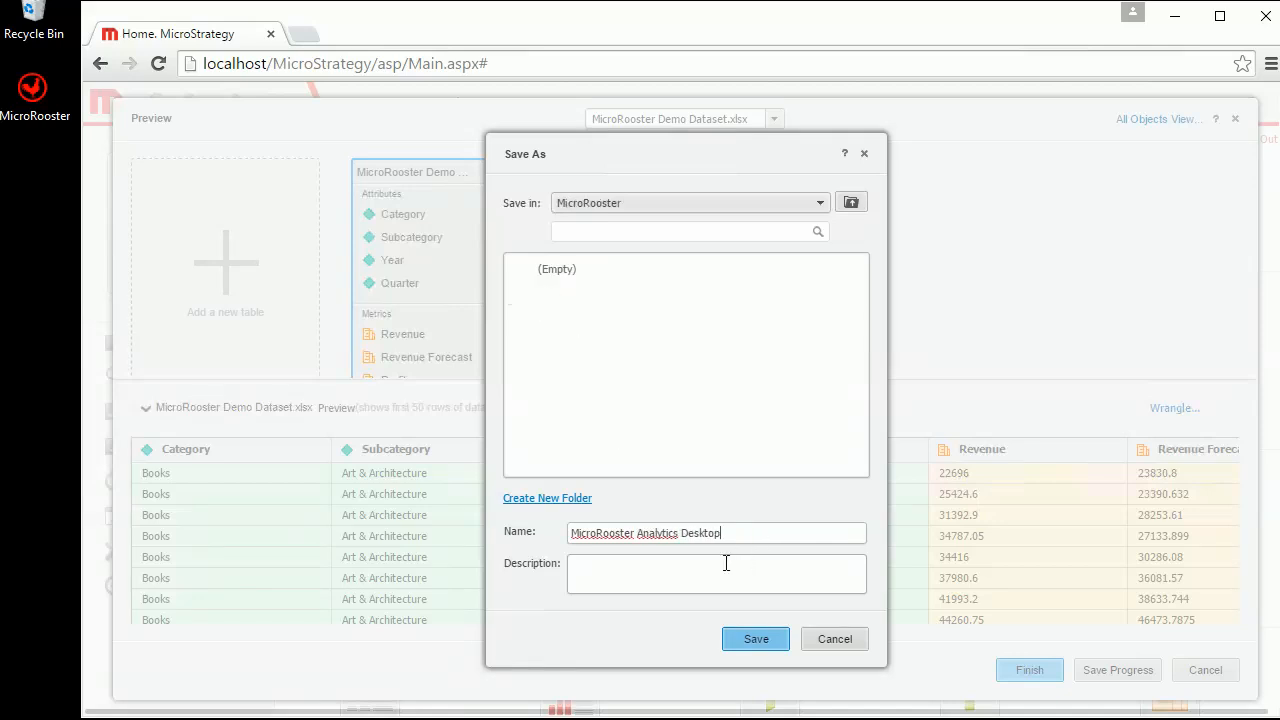
click(739, 637)
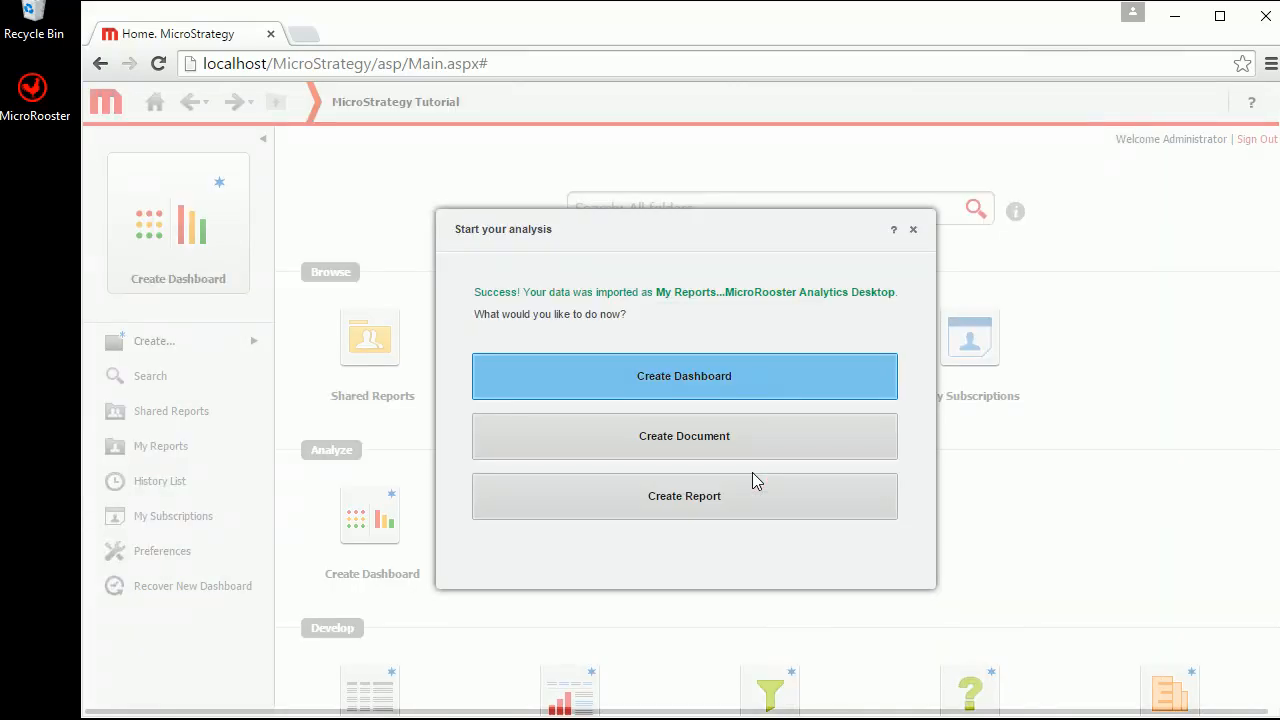
Step: Create a dashboard from the imported dataset and look over the options for its empty visualization
click(697, 383)
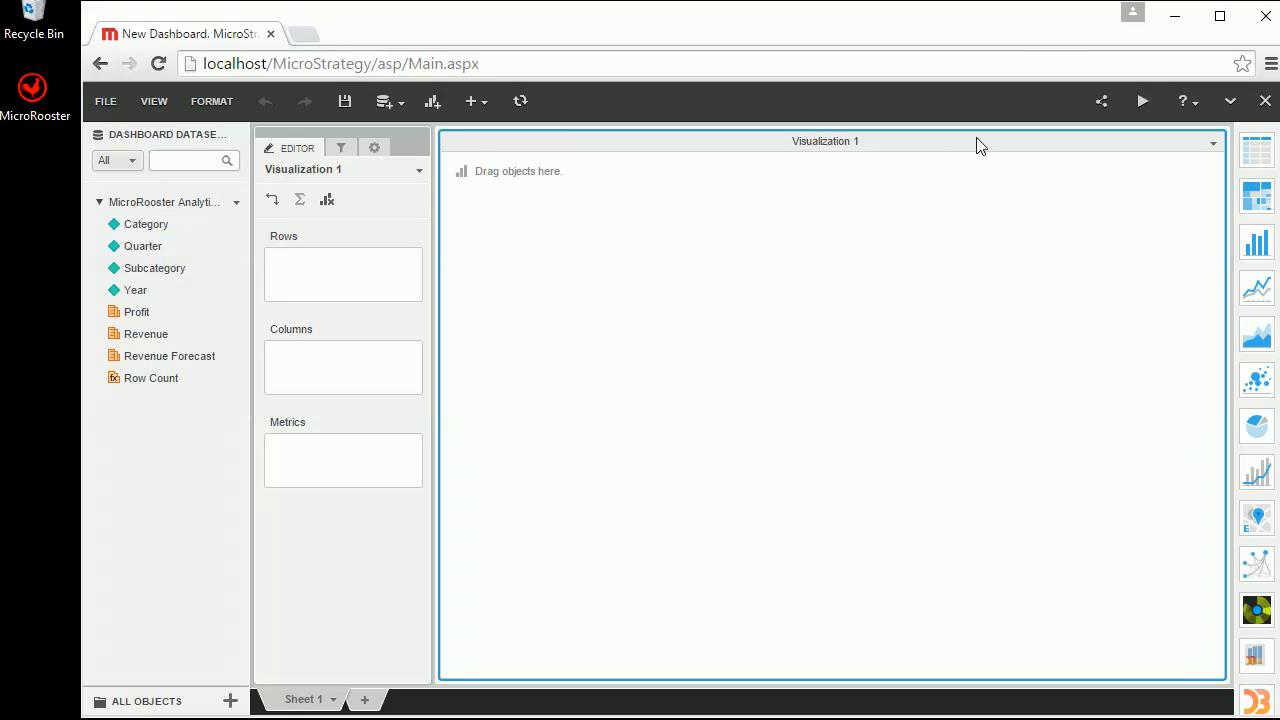
click(1209, 146)
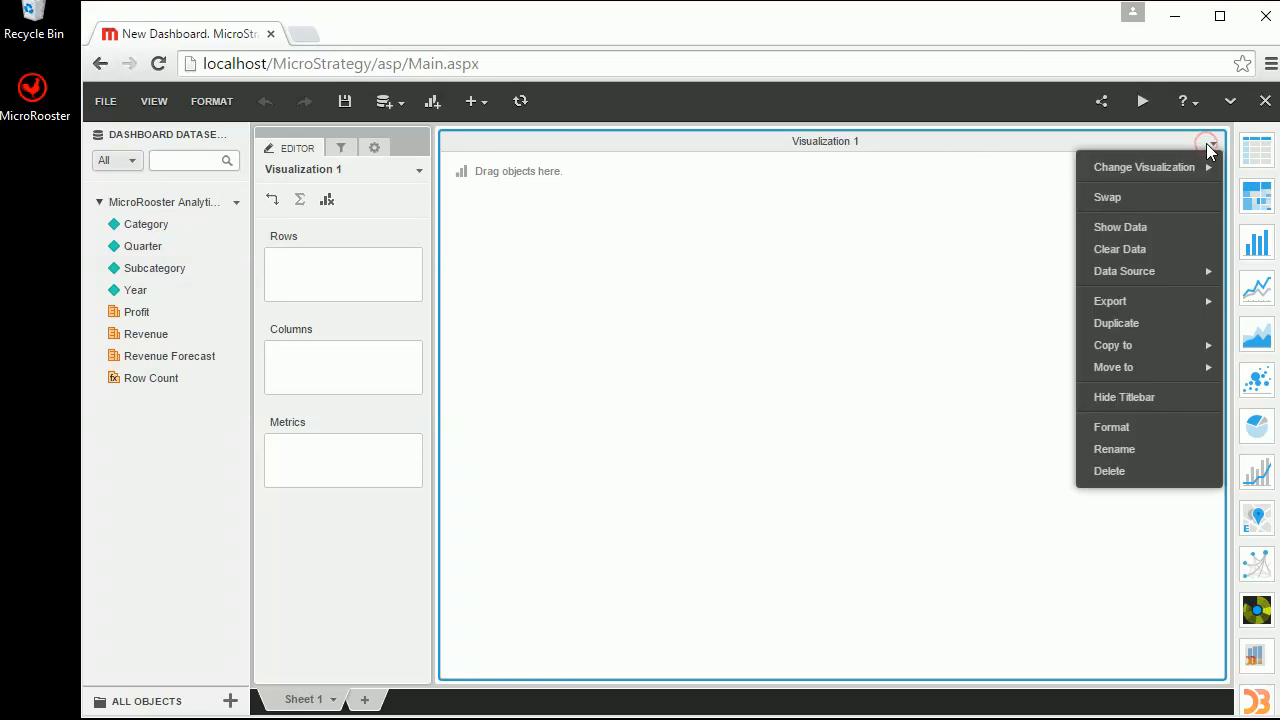
click(806, 286)
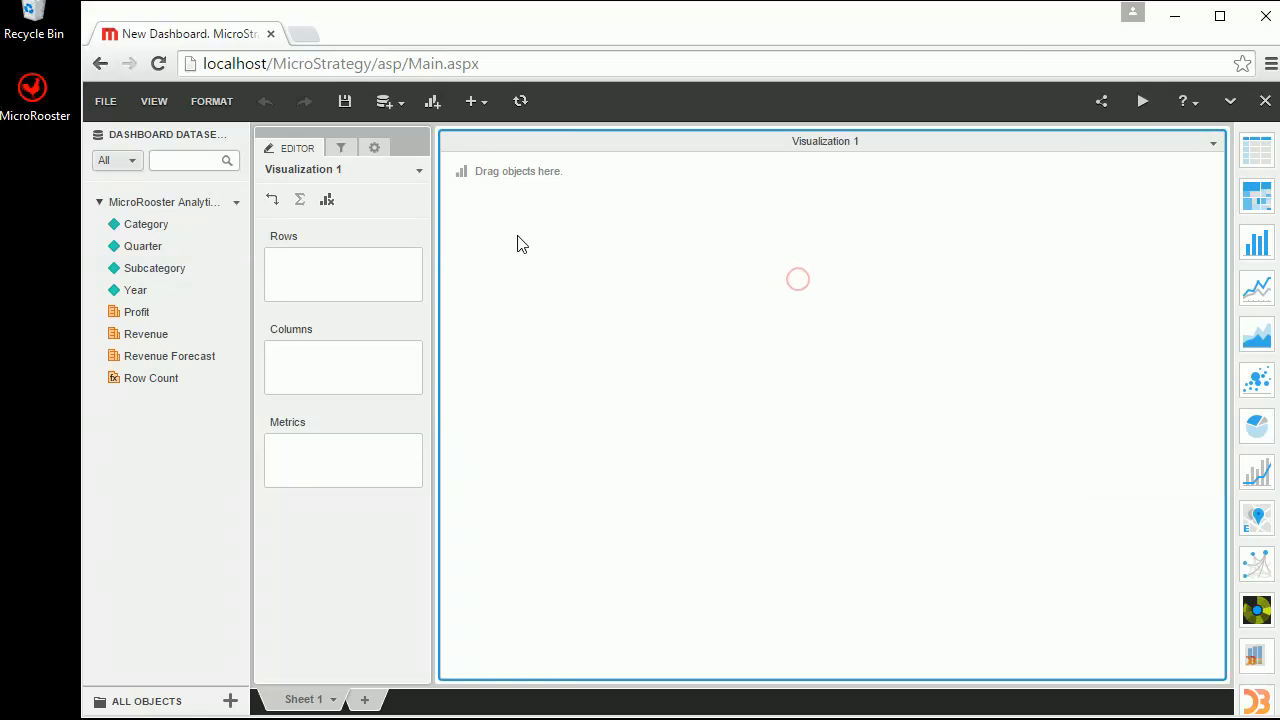
Step: Build a grid with Category and Quarter as rows and Revenue as the metric
drag(154, 222, 314, 258)
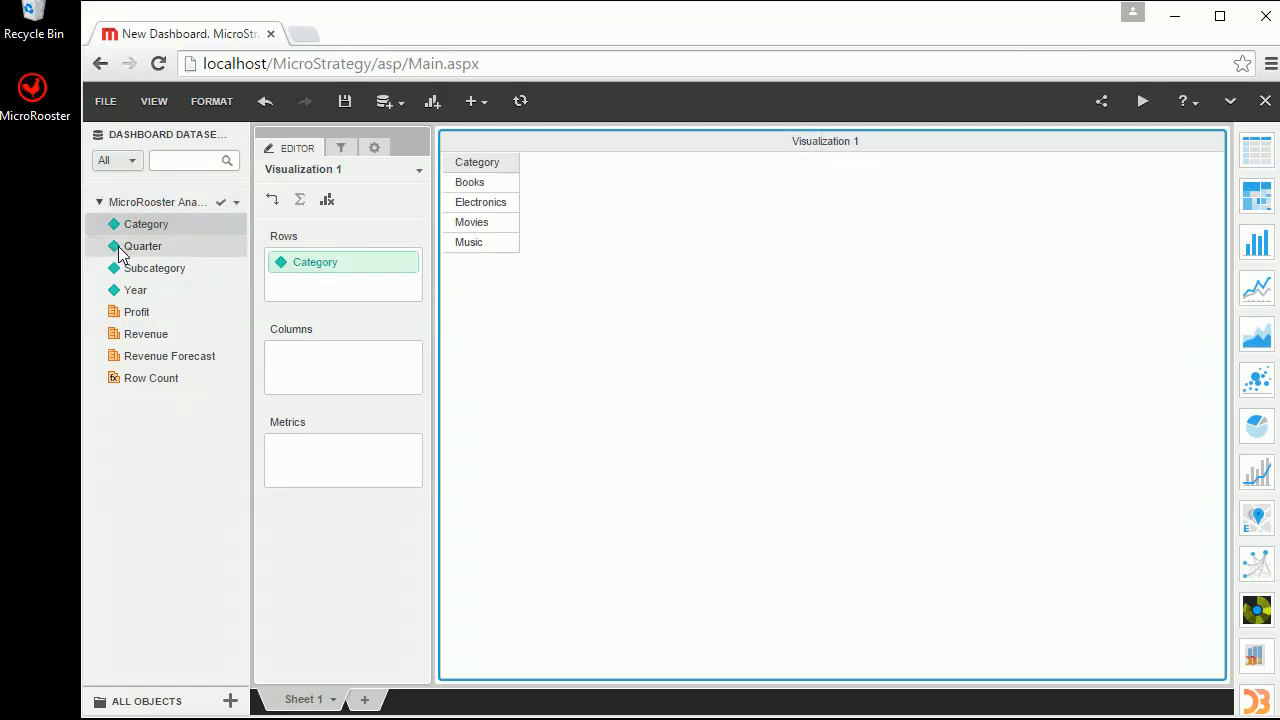
drag(124, 252, 293, 283)
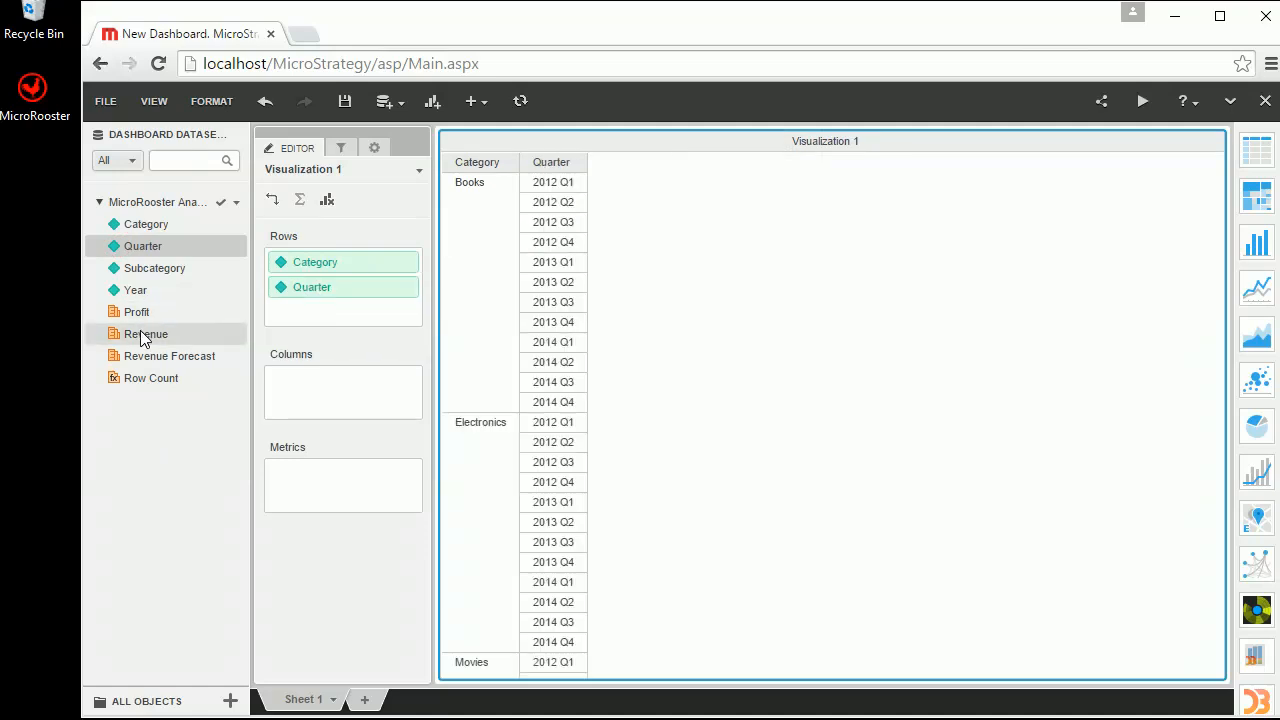
drag(149, 336, 303, 472)
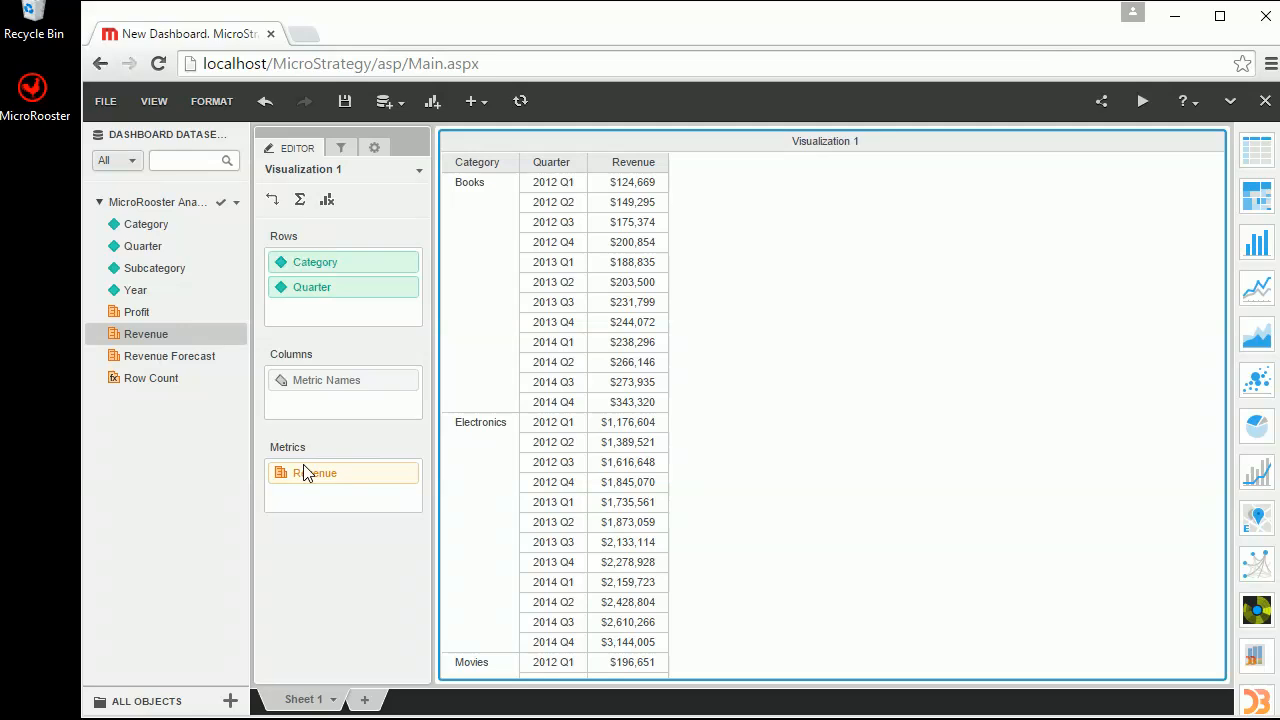
Step: Rename the visualization as My Top Grid
click(420, 170)
click(434, 188)
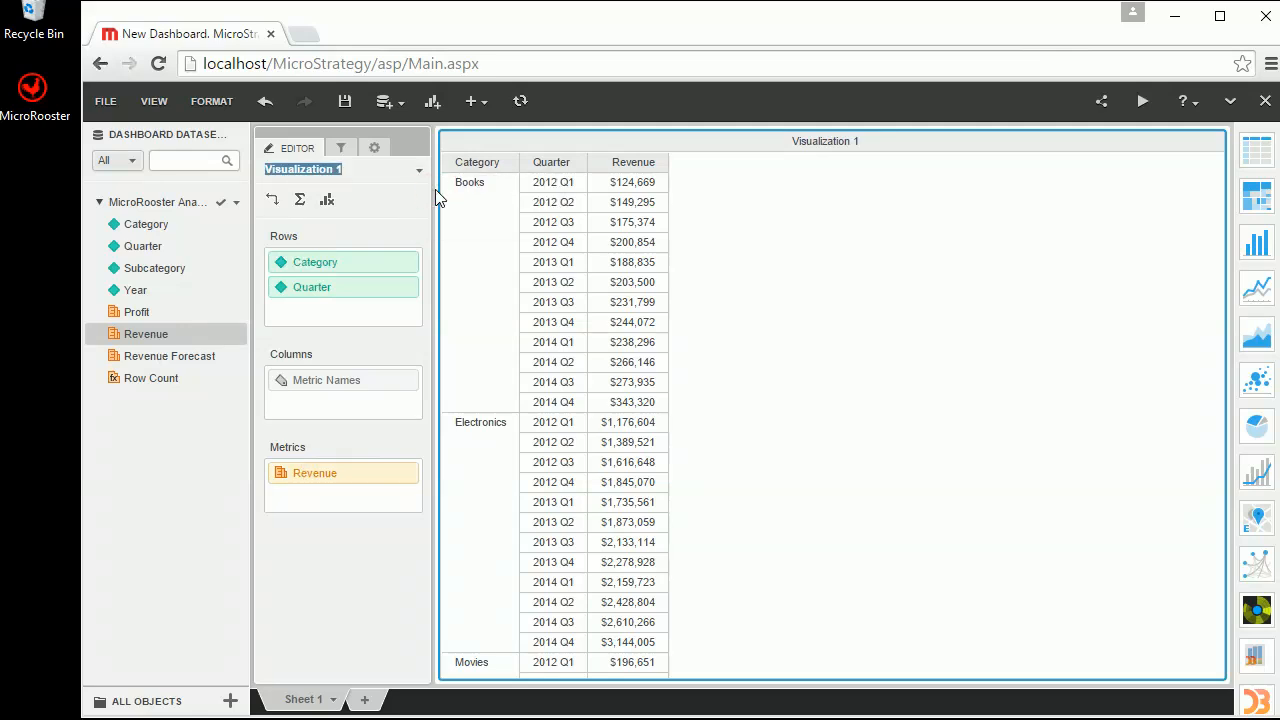
text(My Top)
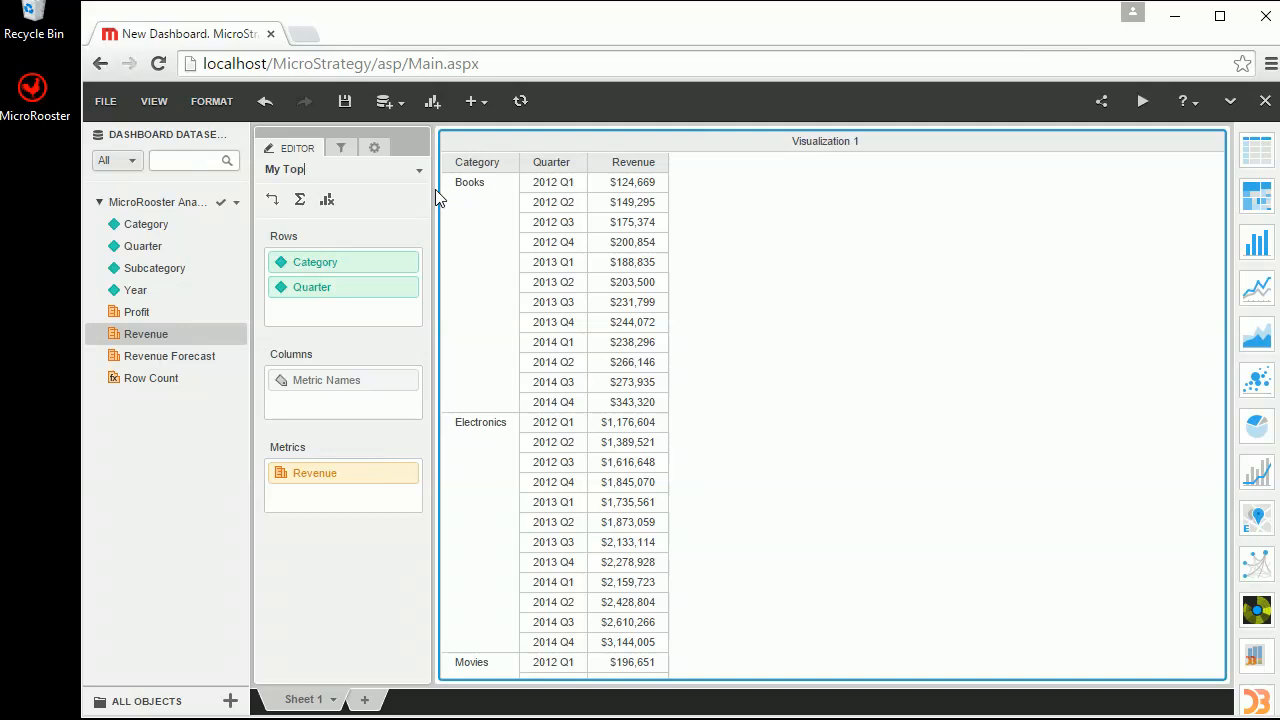
text( Grid)
click(235, 293)
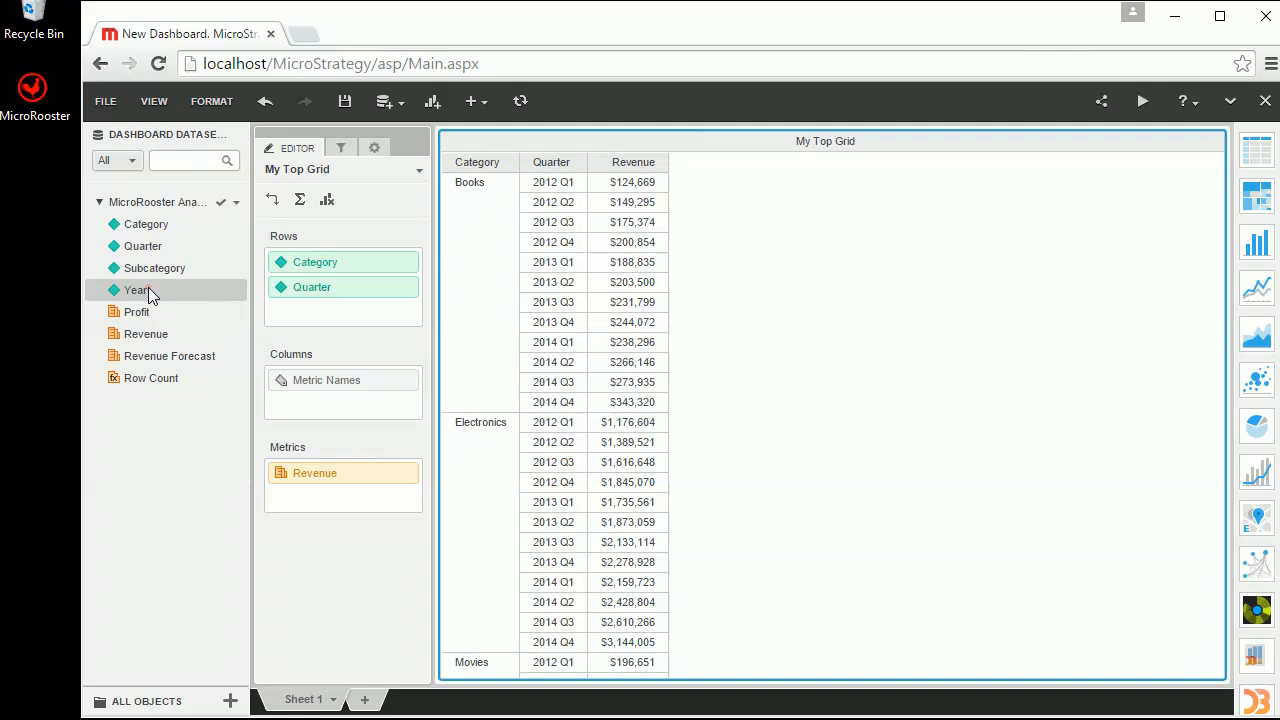
Step: Add Year to the rows of My Top Grid between Category and Quarter and view the column's options
drag(148, 290, 283, 270)
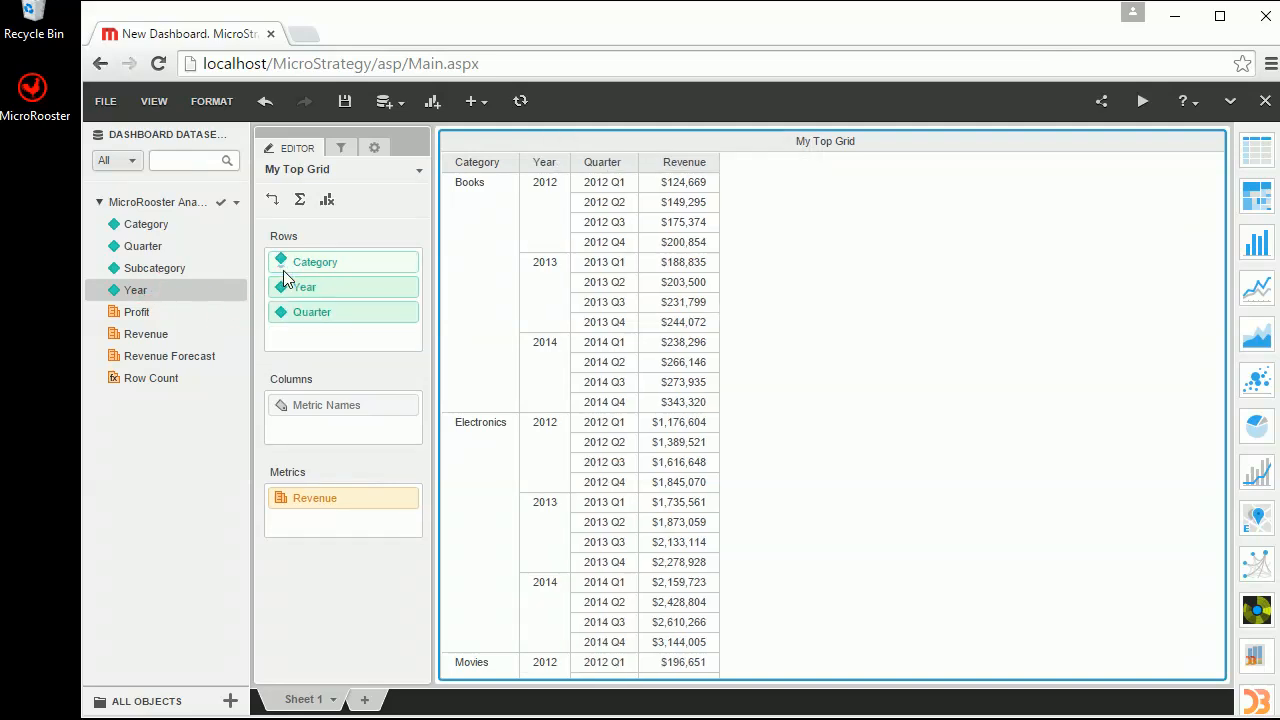
click(558, 164)
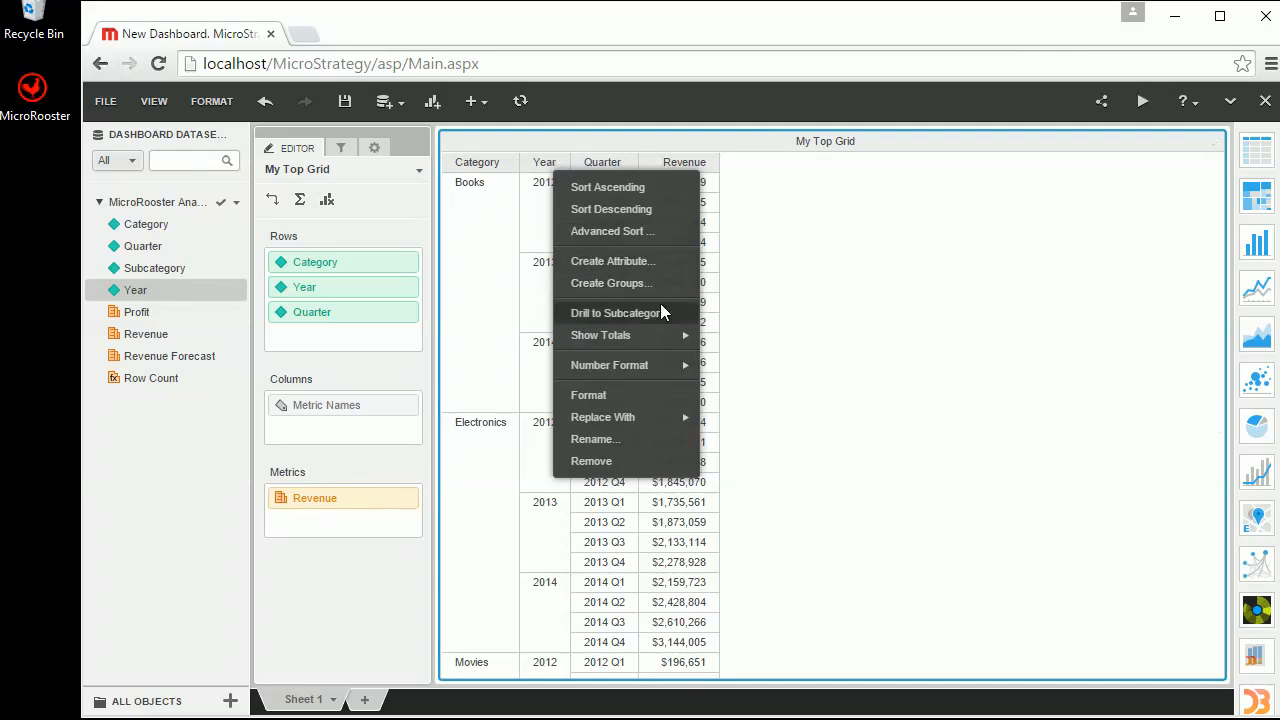
click(771, 288)
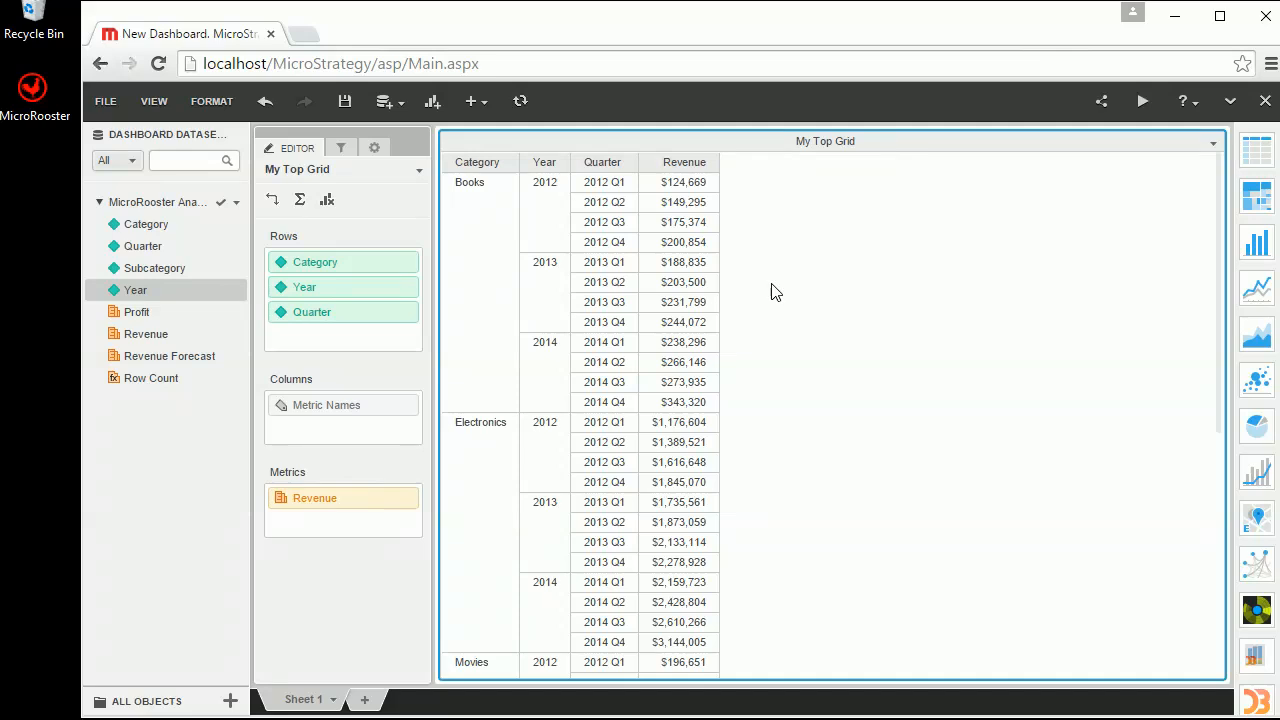
Step: Duplicate the My Top Grid visualization
click(1213, 145)
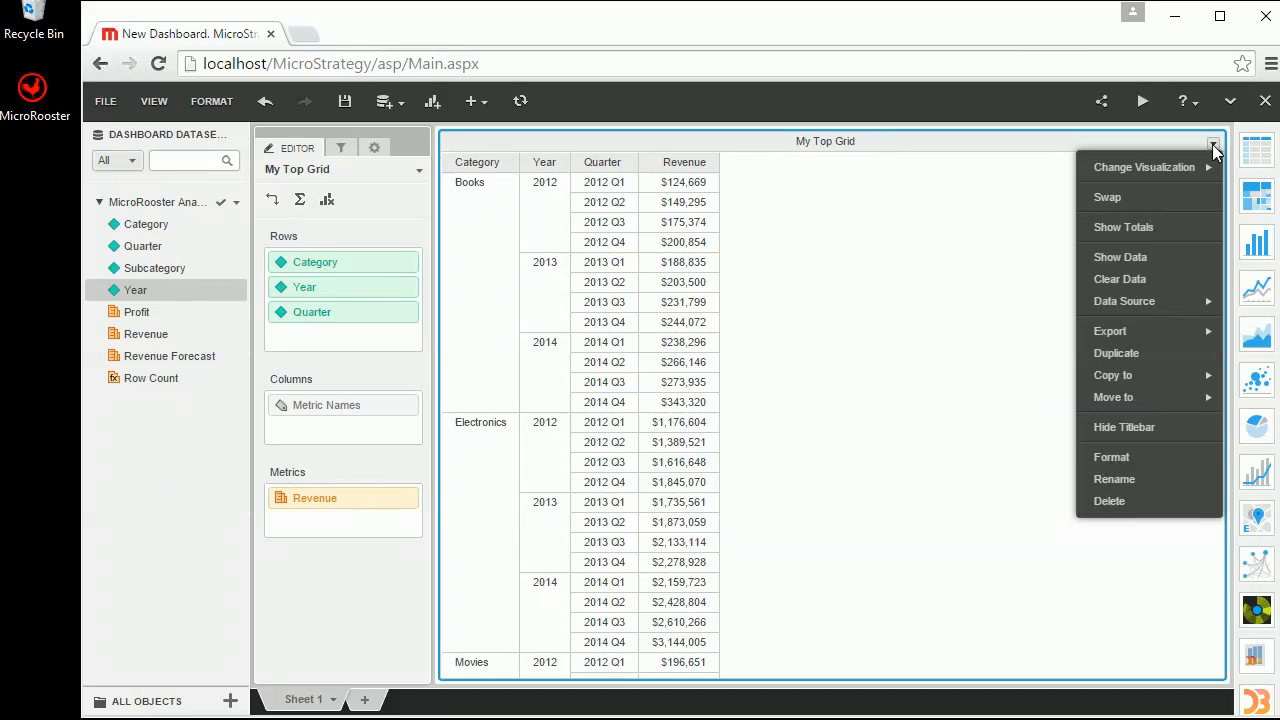
click(1136, 352)
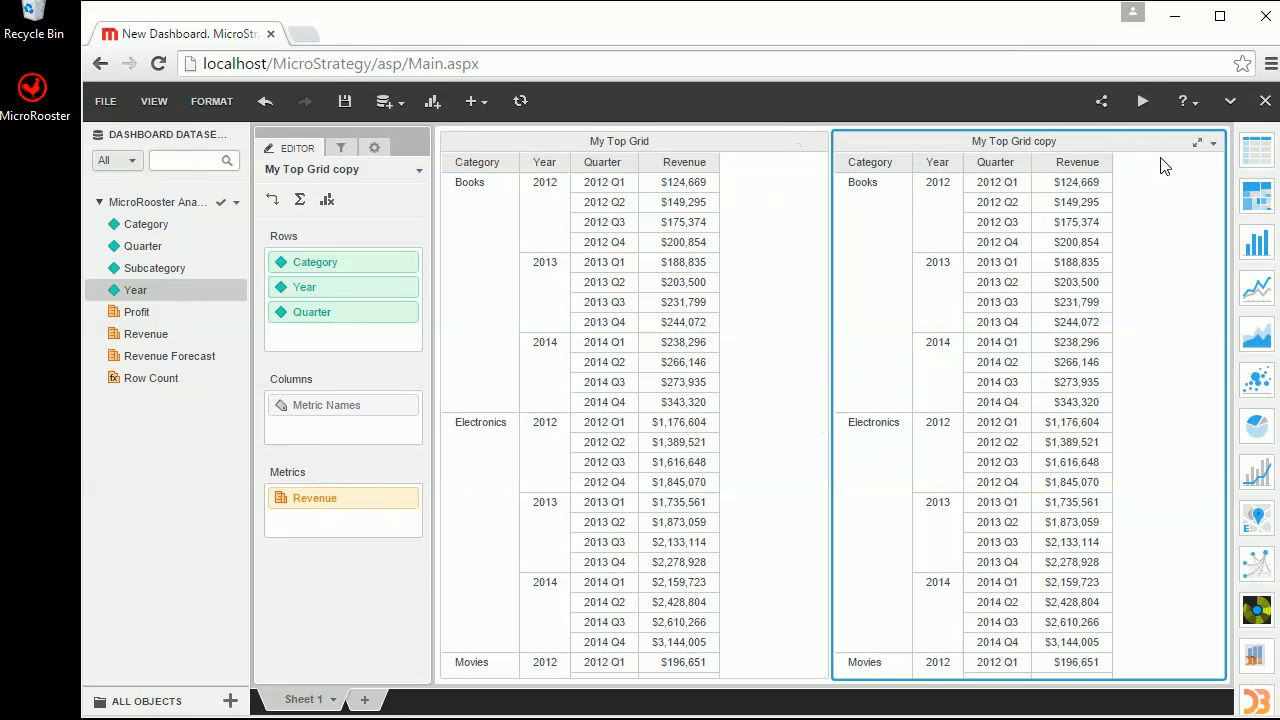
Step: Change the duplicated grid to a bar chart, and replace that with a heat map
click(1213, 146)
mouse_move(1155, 165)
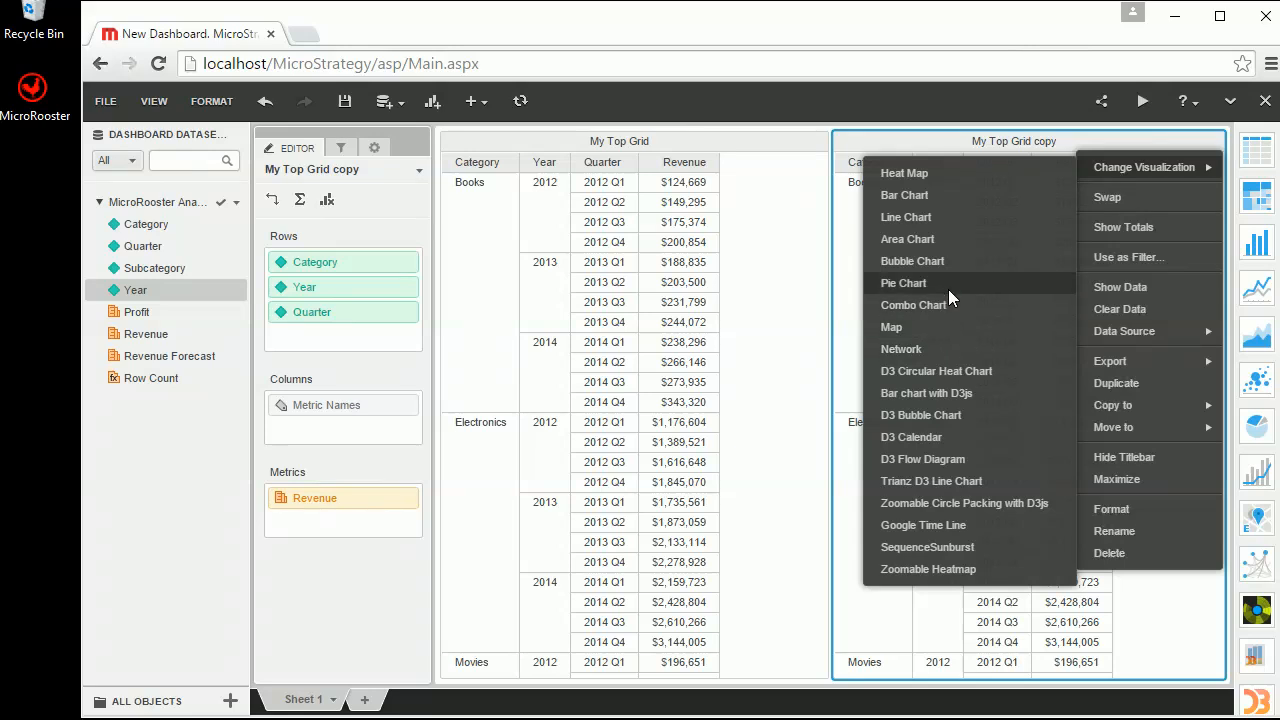
click(903, 196)
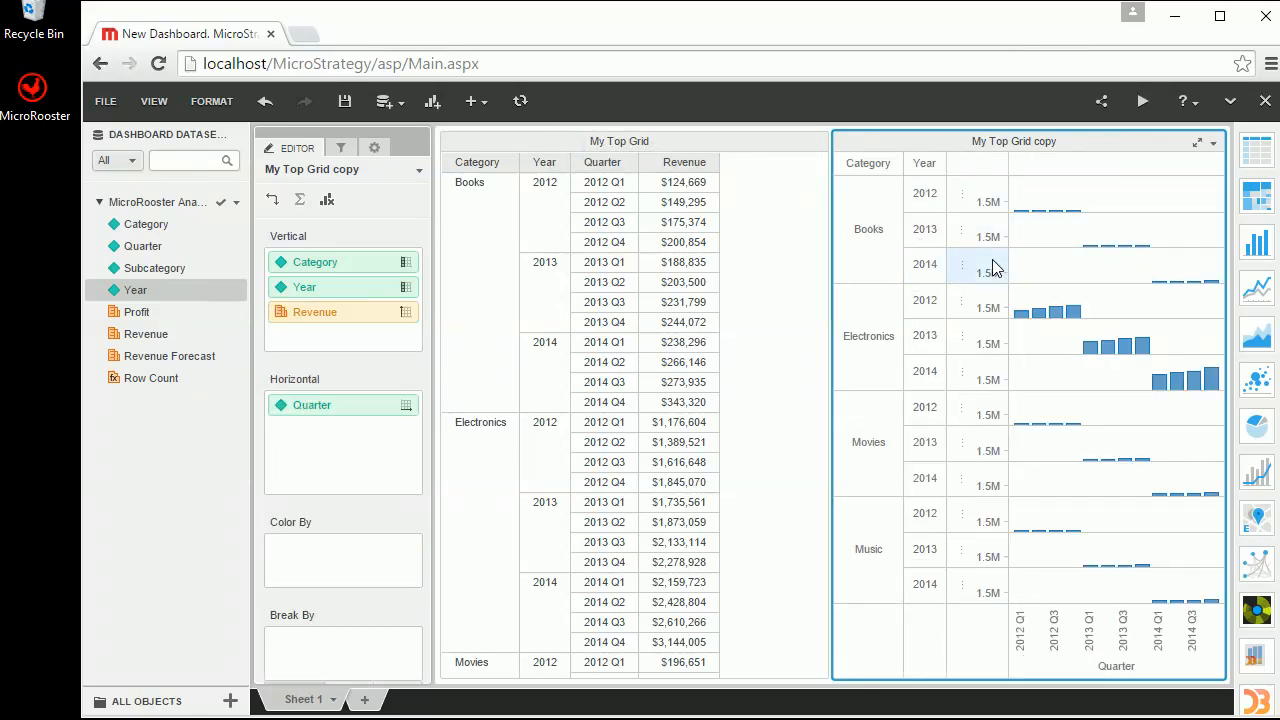
mouse_move(1036, 424)
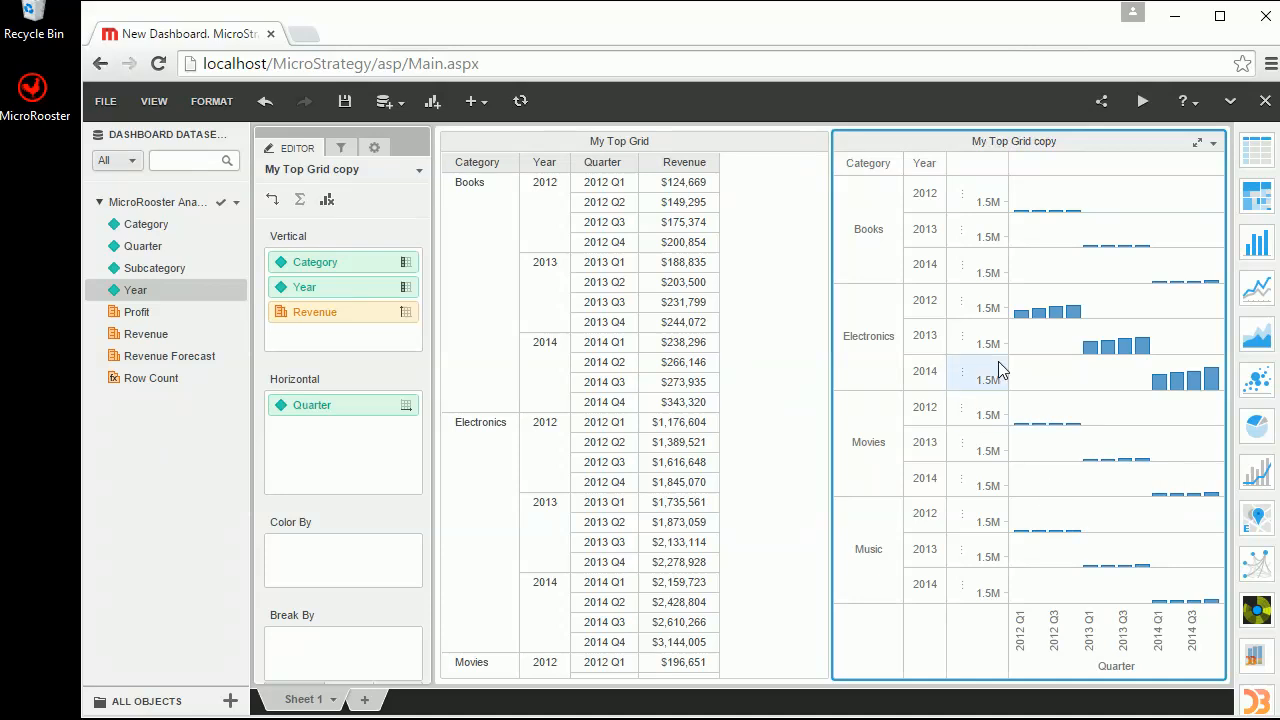
click(1258, 197)
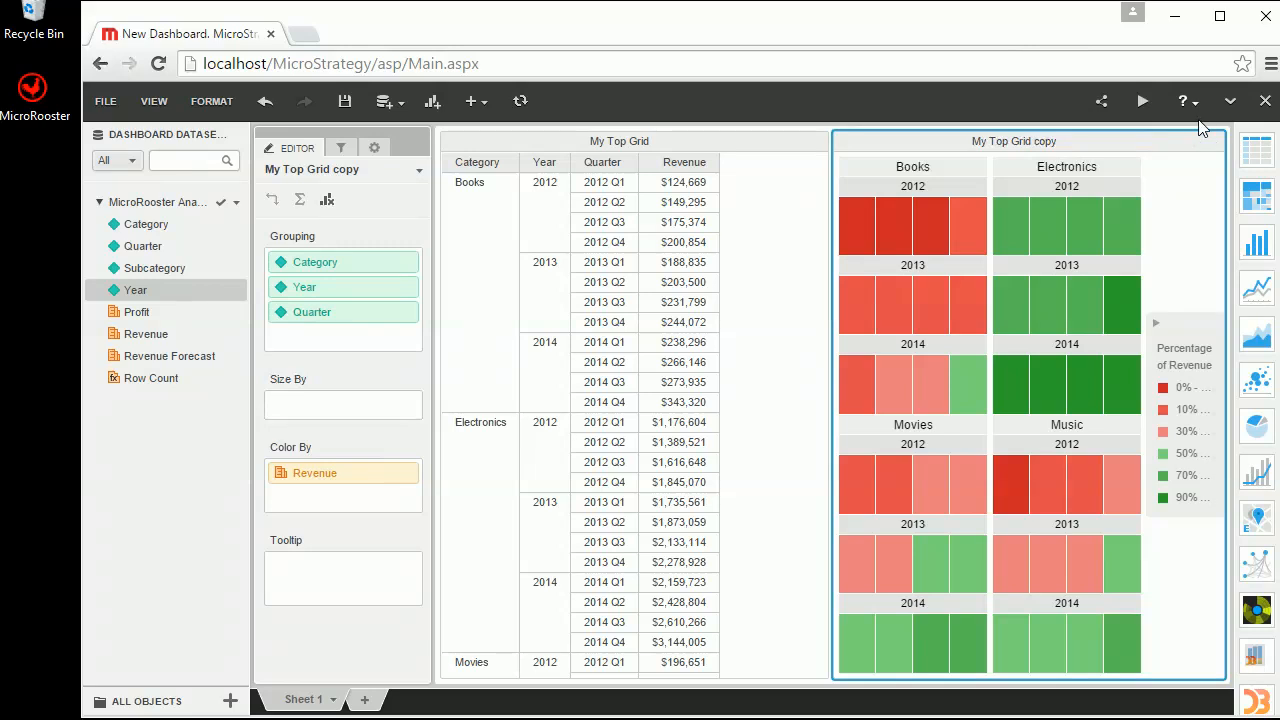
Step: Switch My Top Grid copy to a grid to remove its Quarter attribute, and turn it back into a heat map
click(1213, 143)
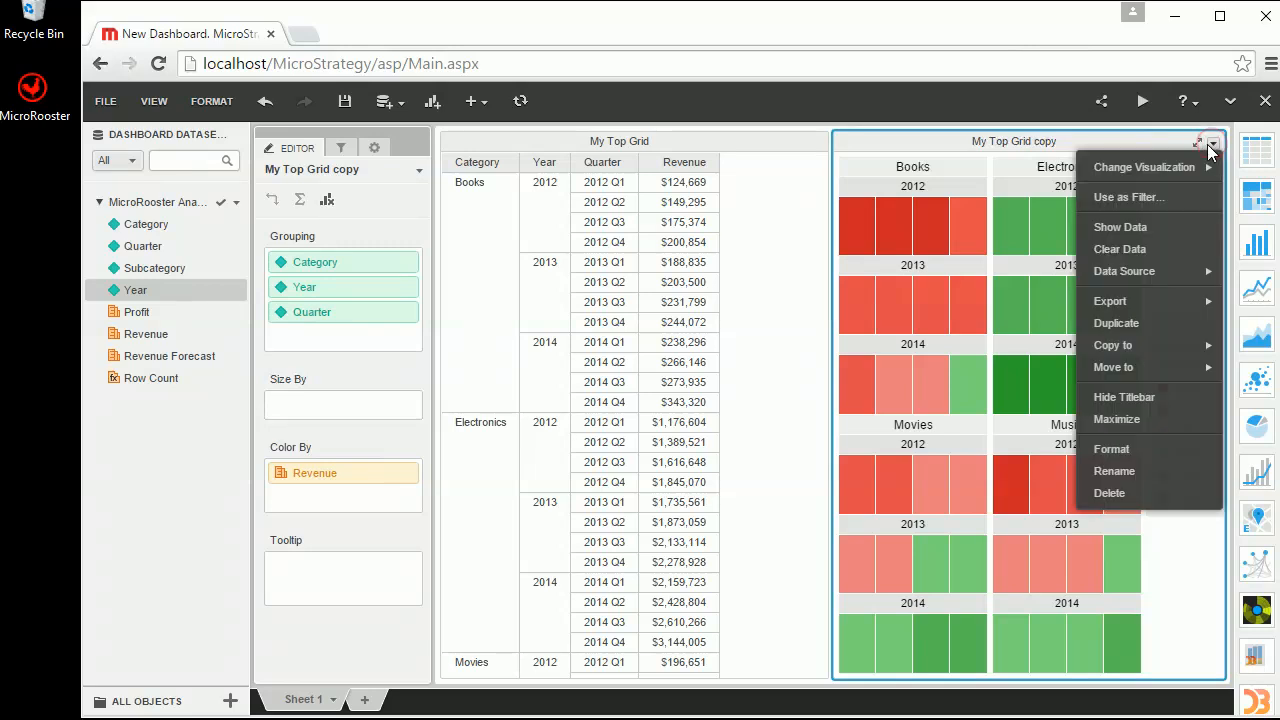
mouse_move(1162, 165)
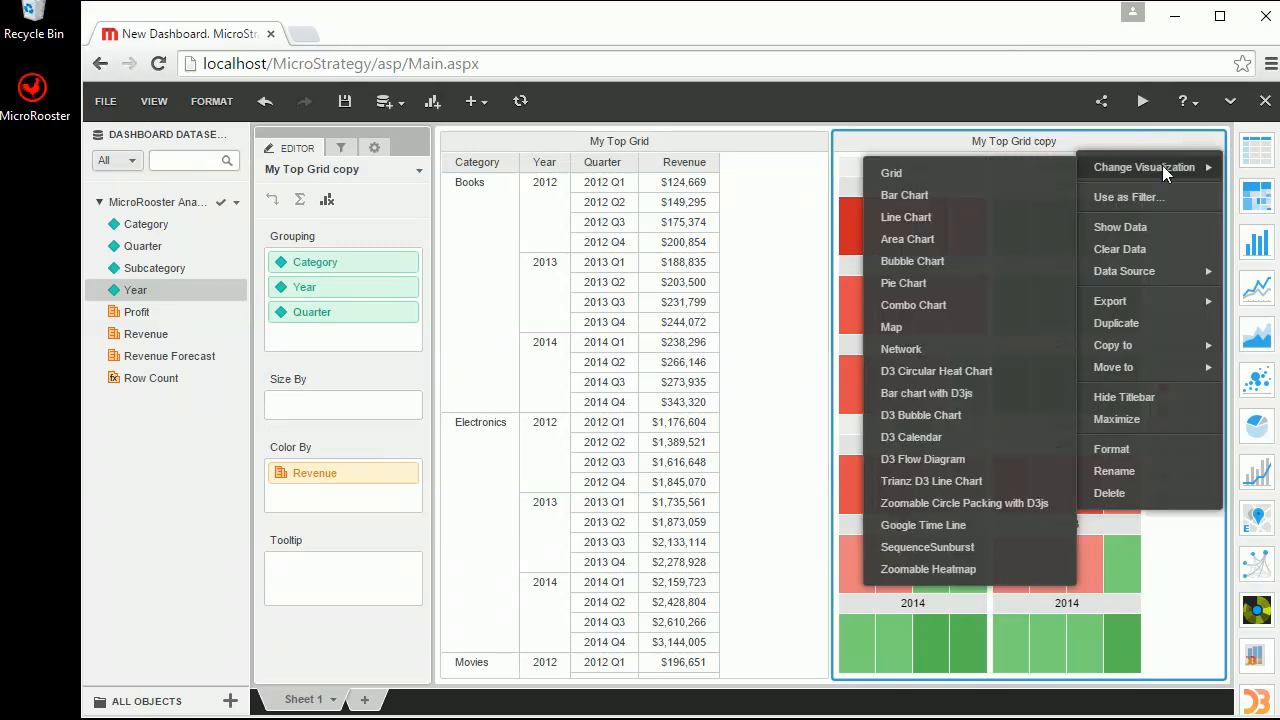
click(1051, 170)
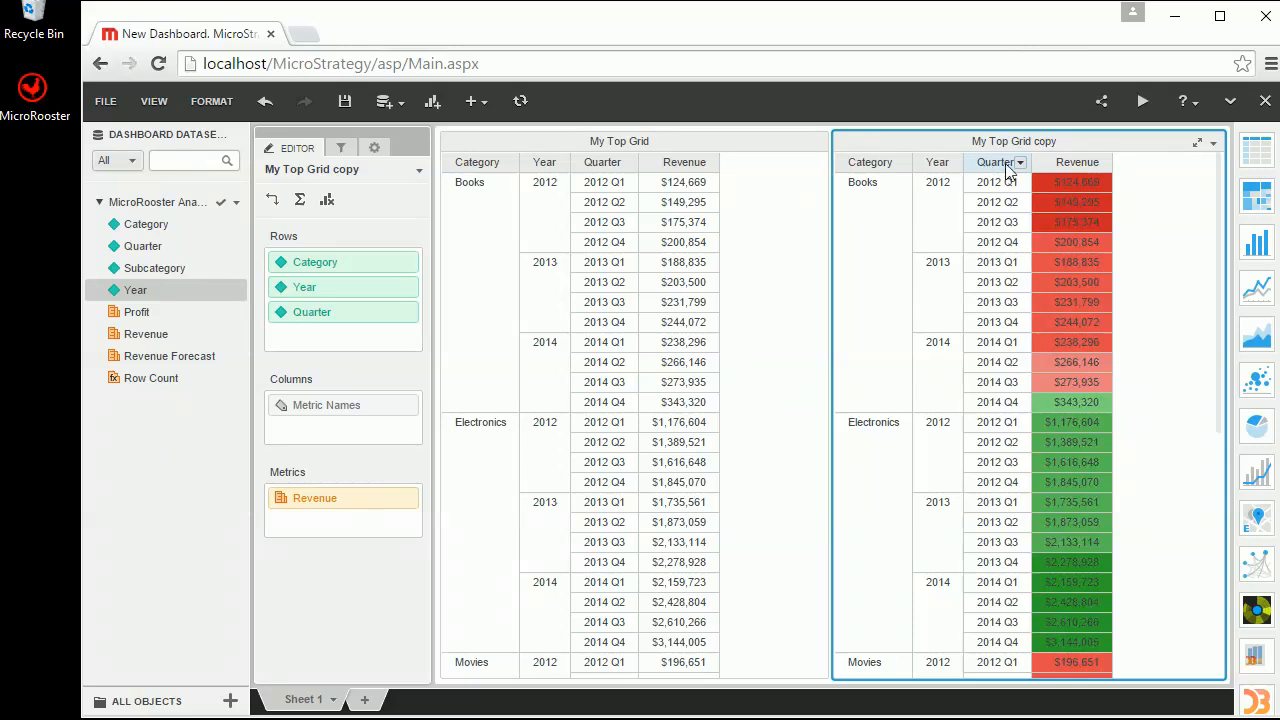
click(1020, 163)
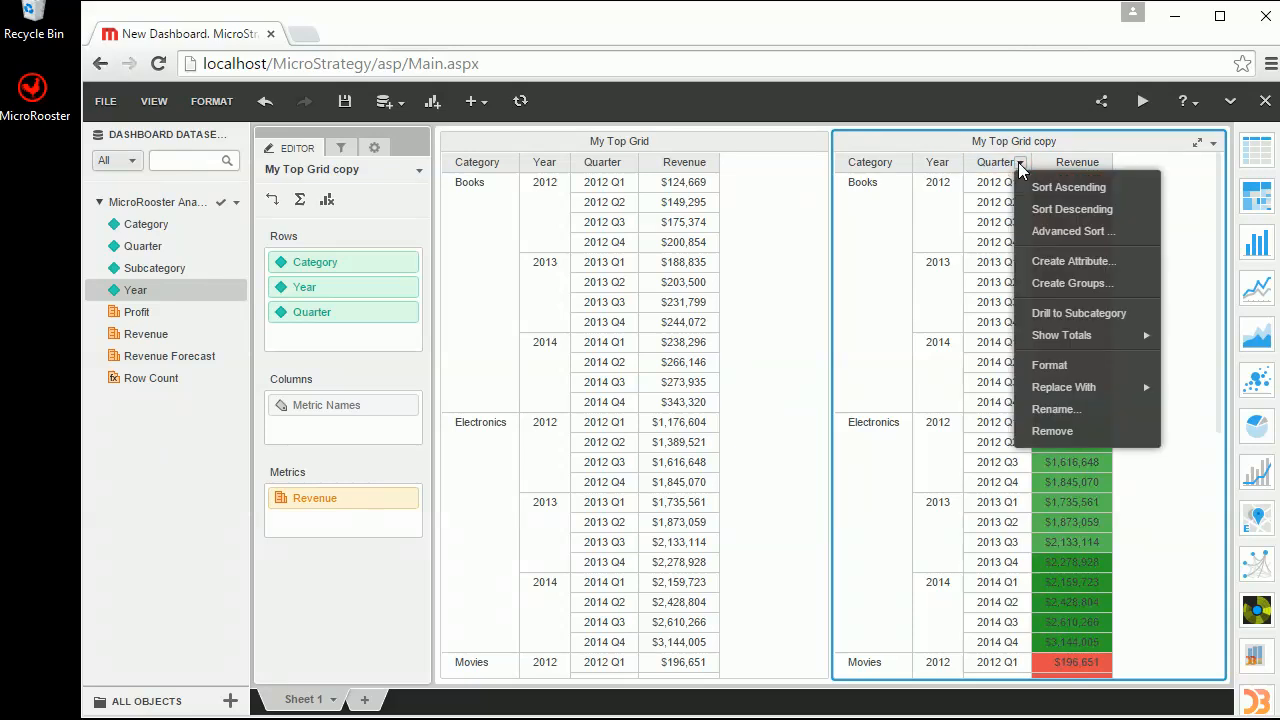
click(1066, 432)
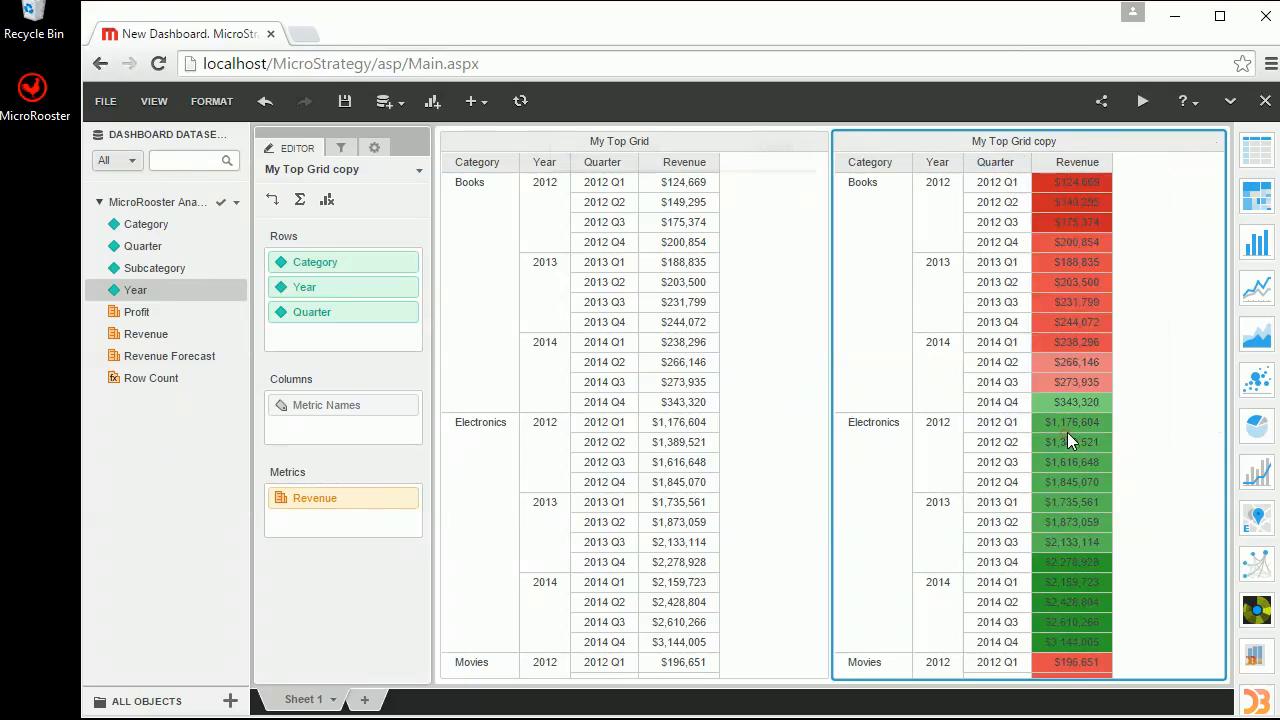
click(1247, 206)
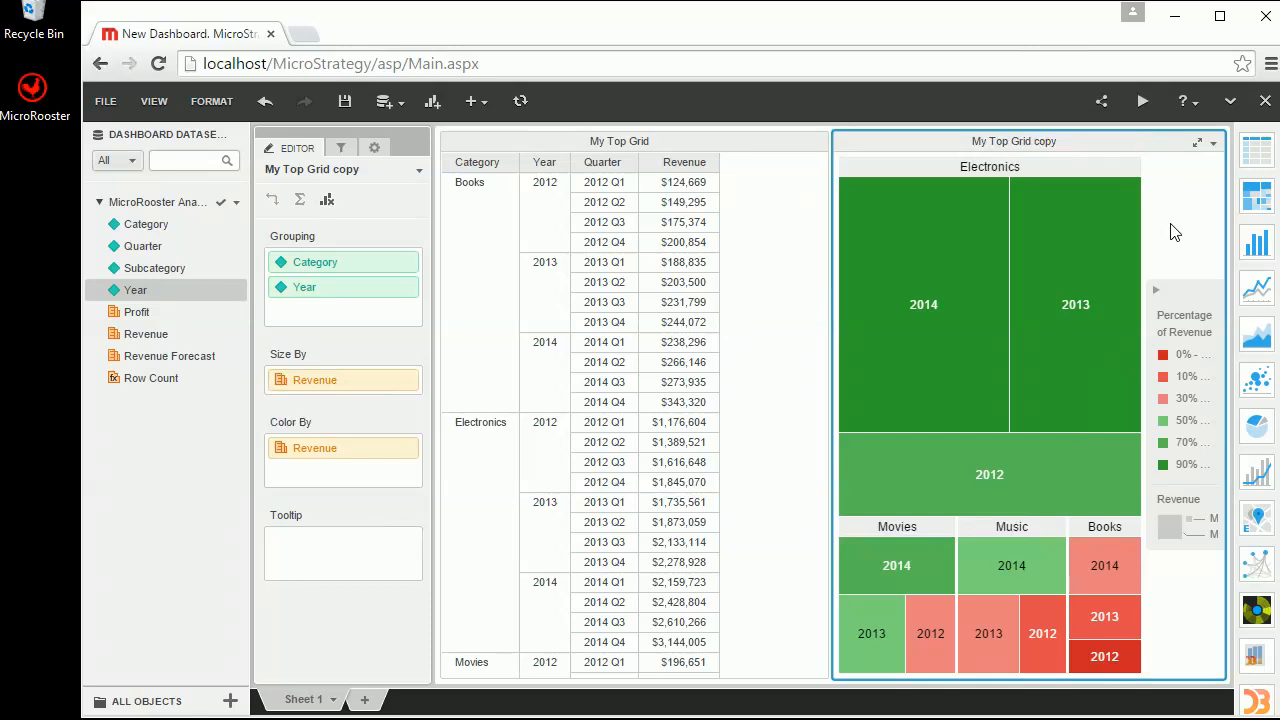
Step: Review the options for the Revenue column in My Top Grid and sort it in descending order
click(708, 163)
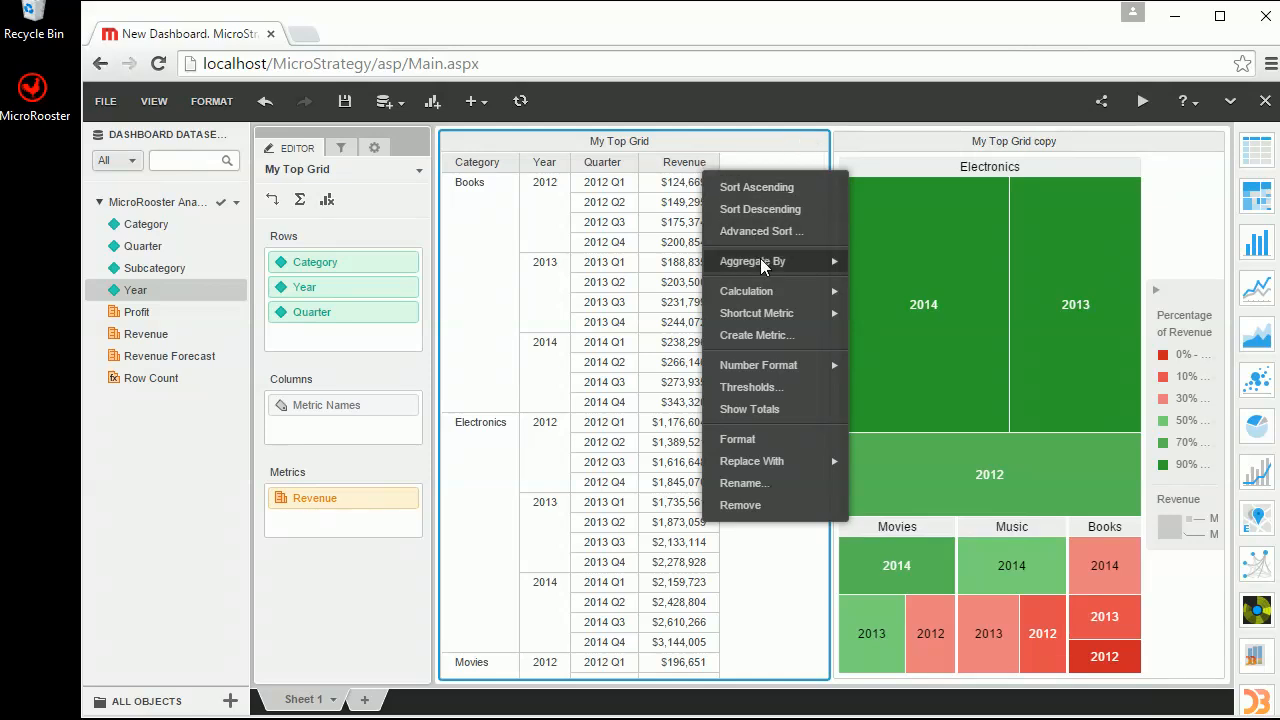
mouse_move(760, 261)
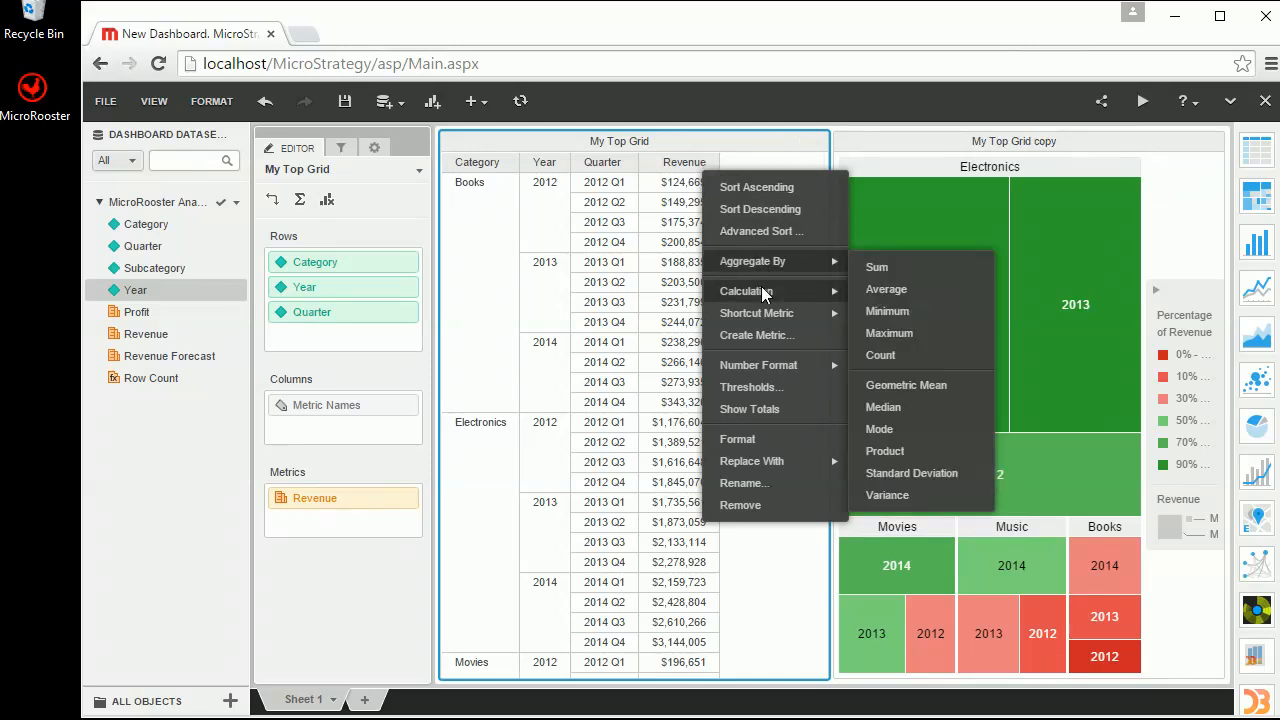
mouse_move(763, 290)
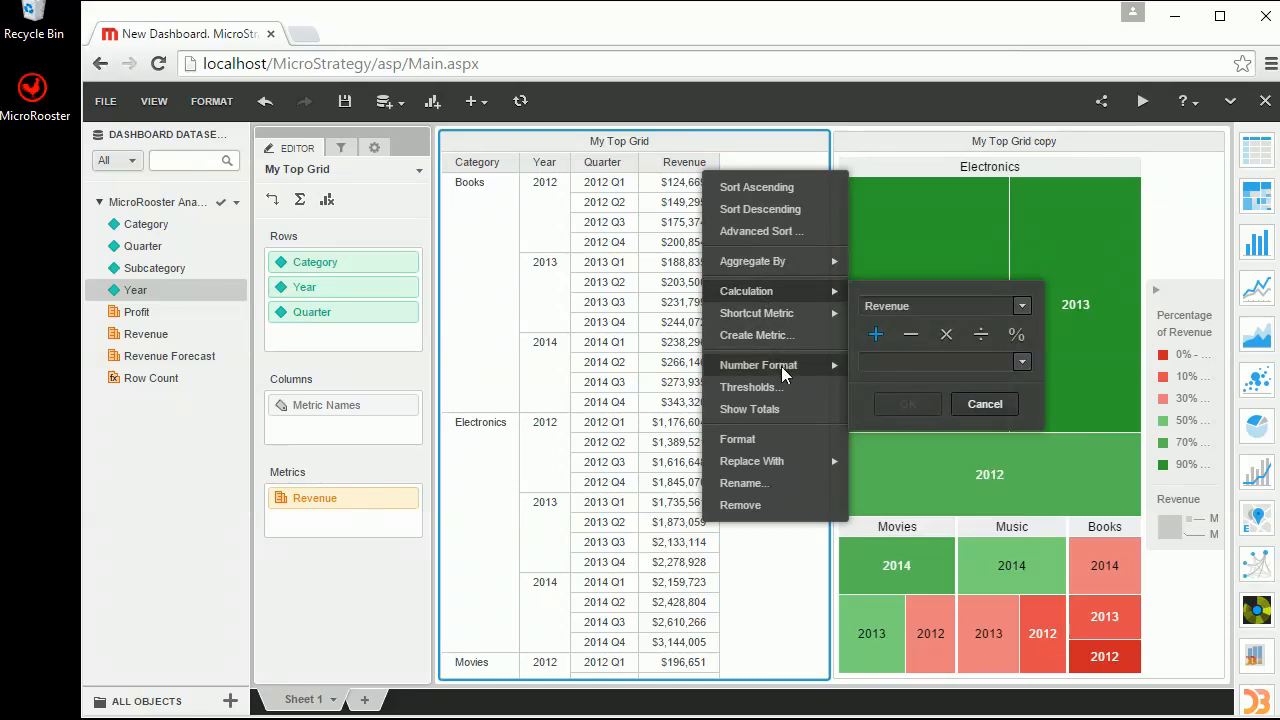
mouse_move(781, 366)
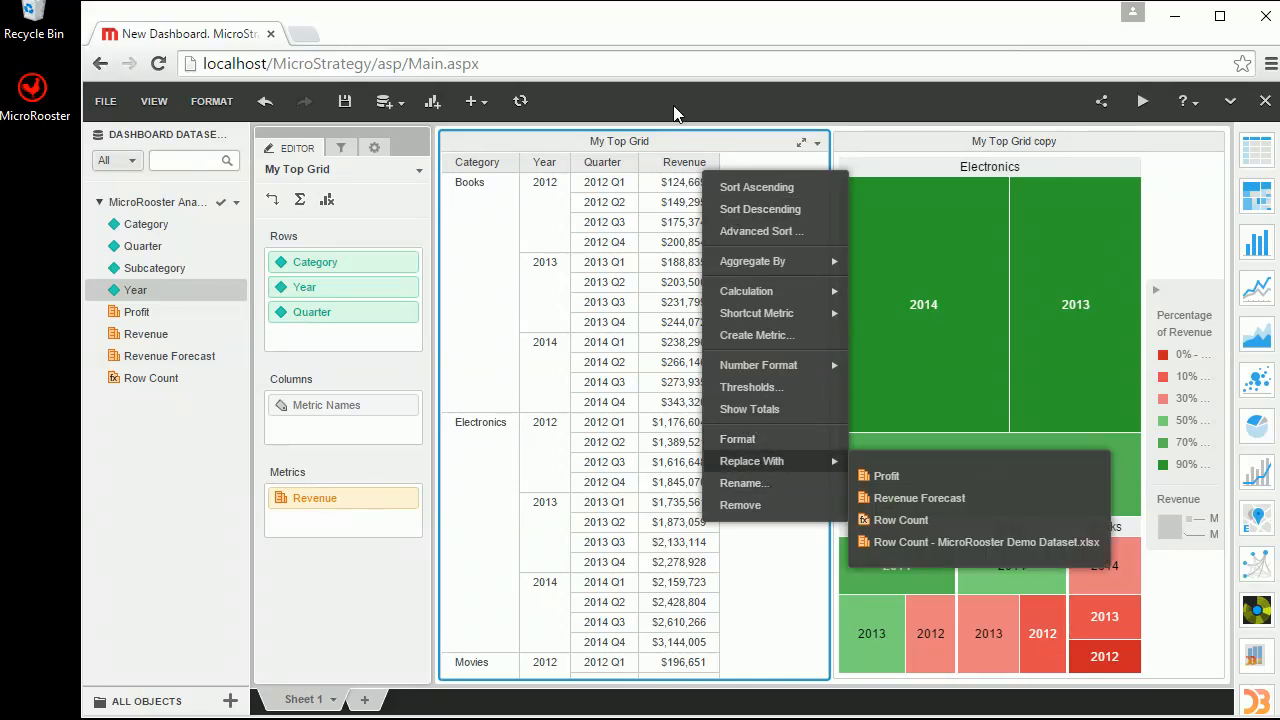
click(751, 210)
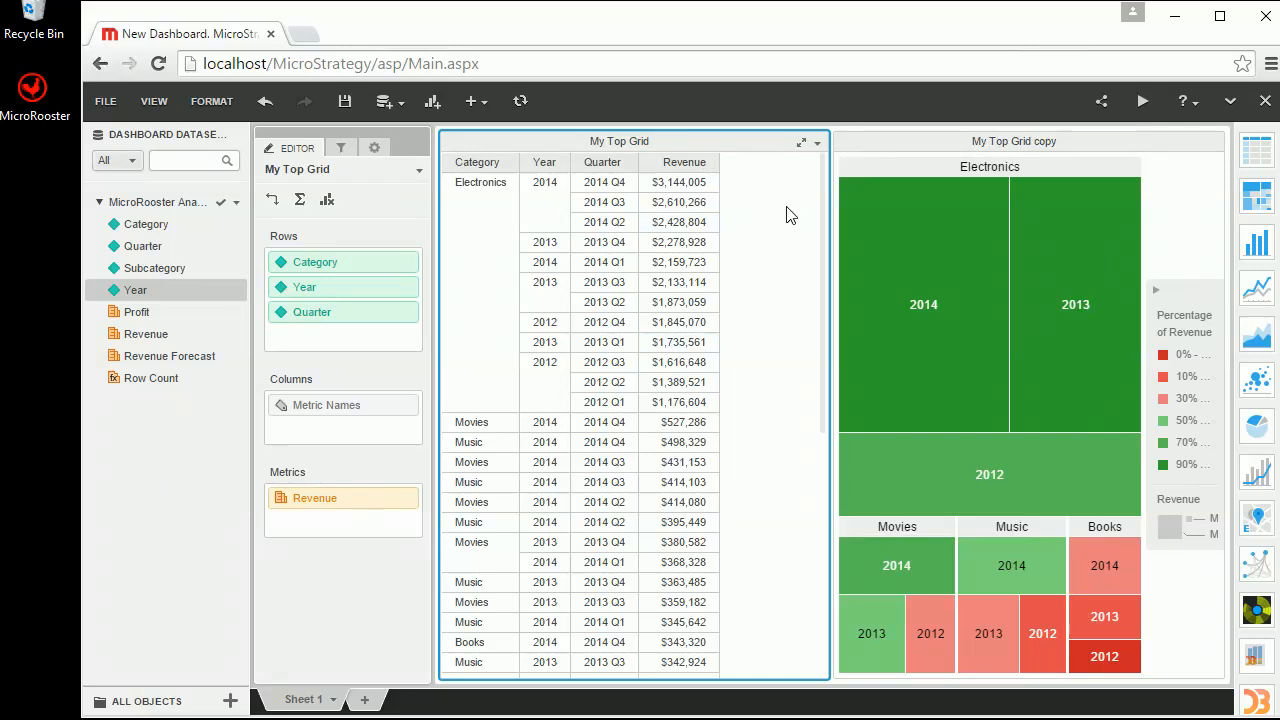
Step: Give the Revenue column in My Top Grid color-based Red-Yellow-Green thresholds, with the first break moved to 34.79%
right_click(777, 302)
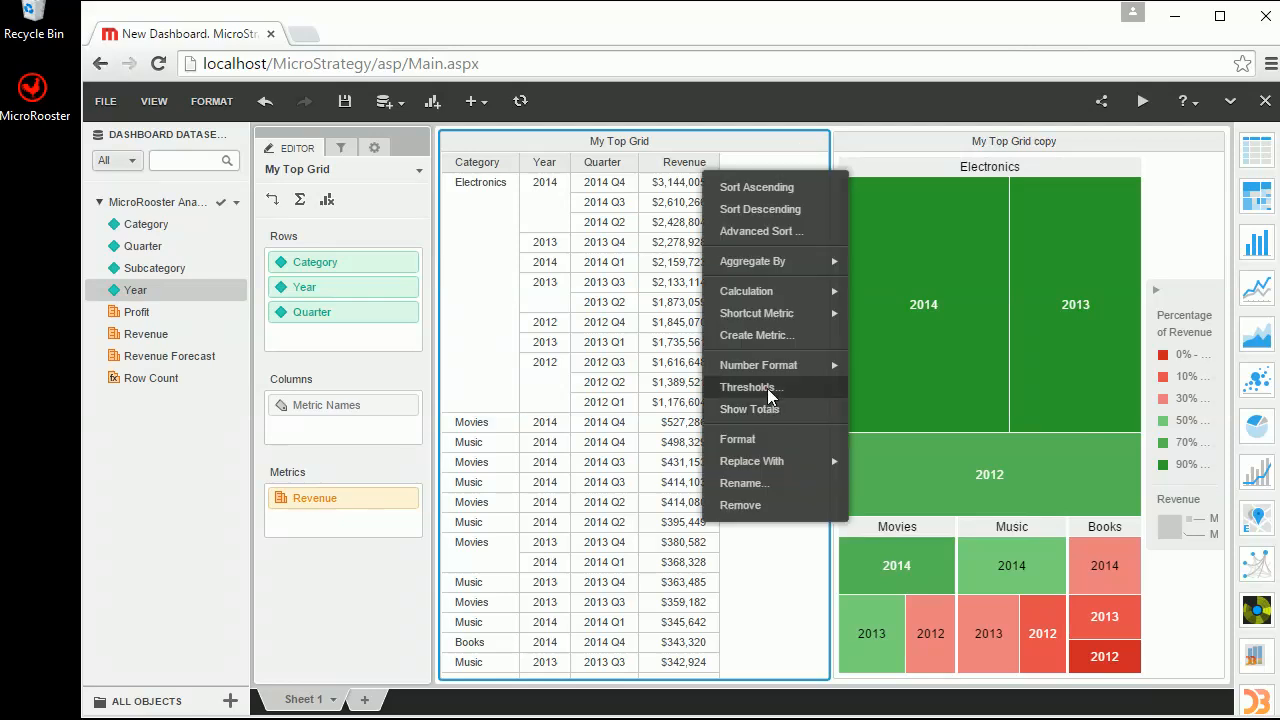
click(769, 391)
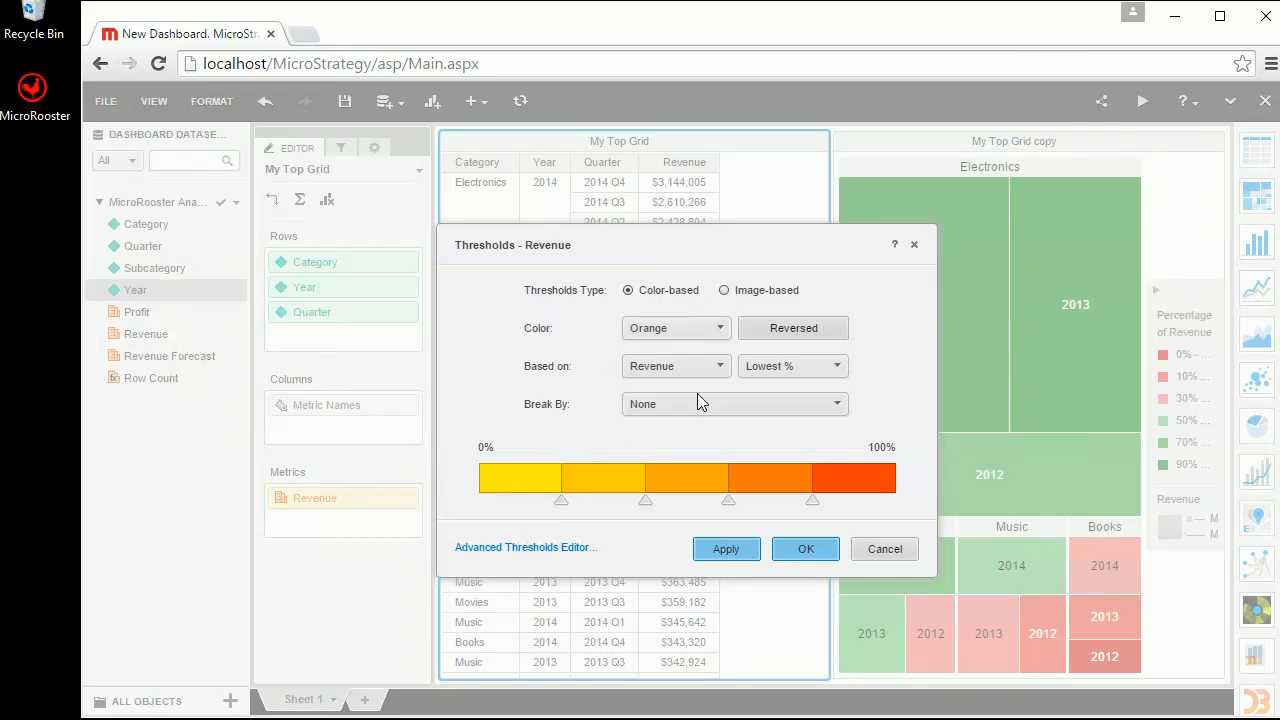
click(719, 330)
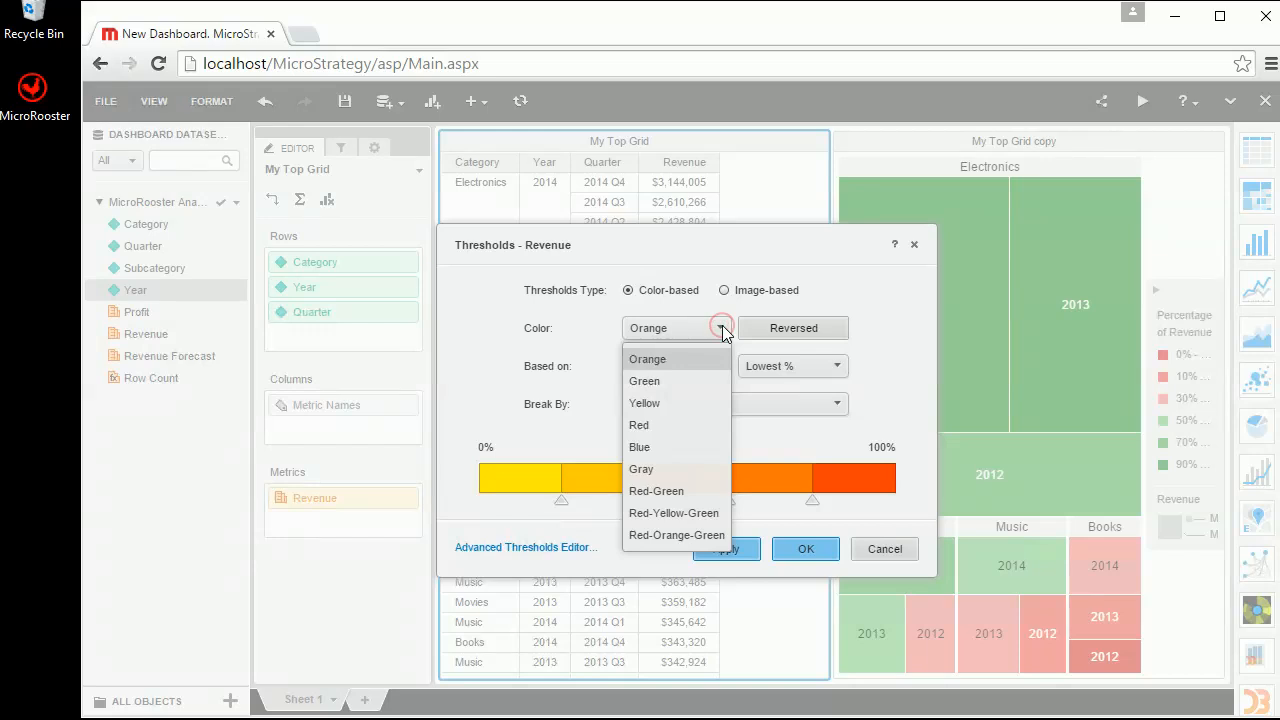
click(685, 512)
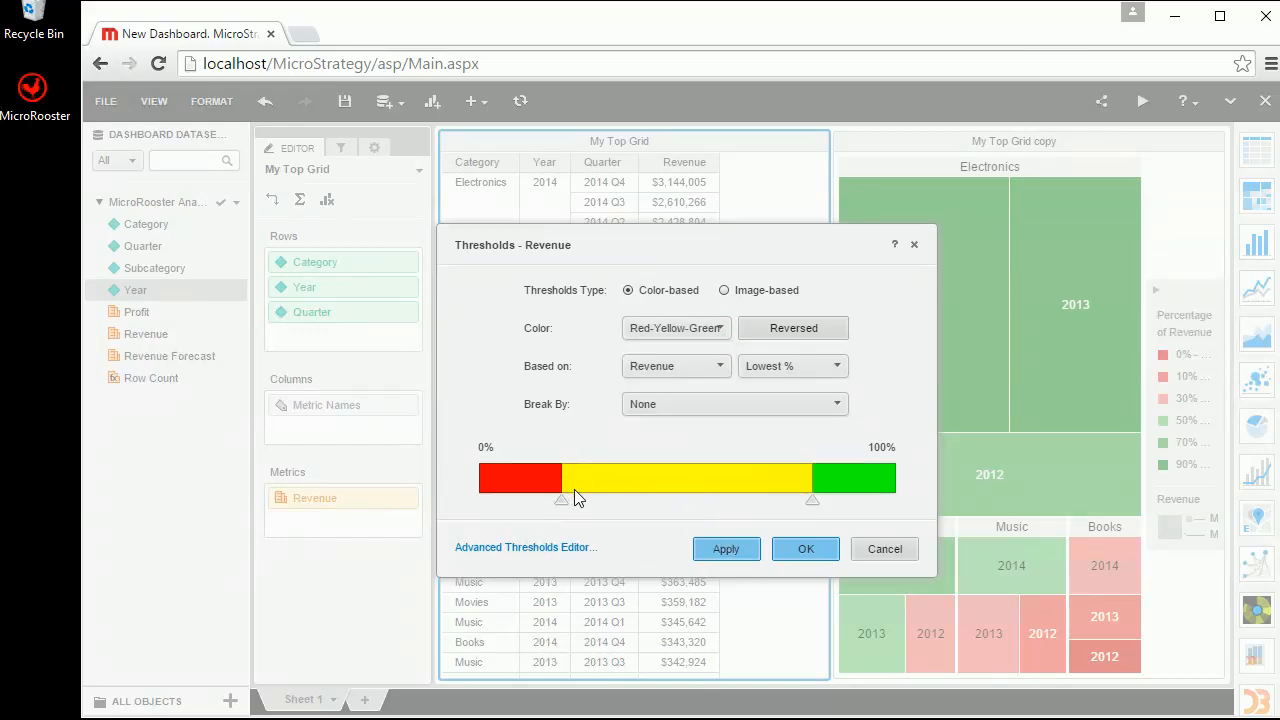
drag(567, 499, 623, 499)
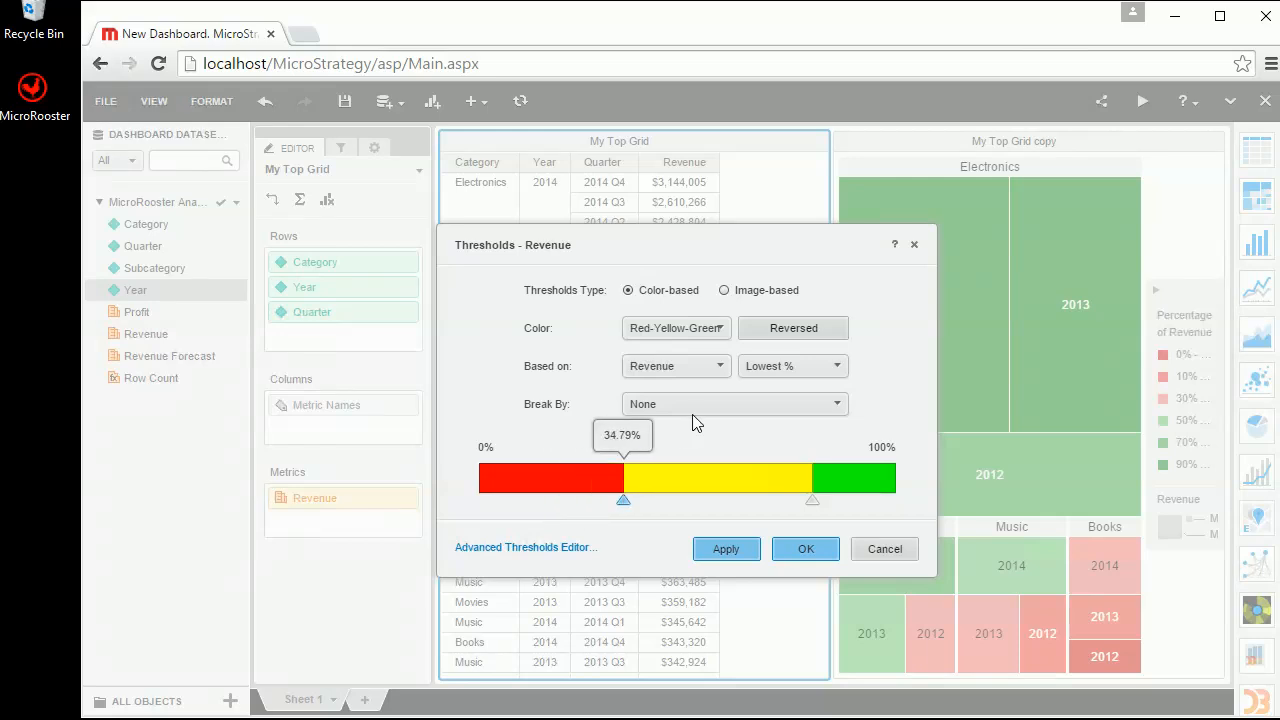
click(769, 367)
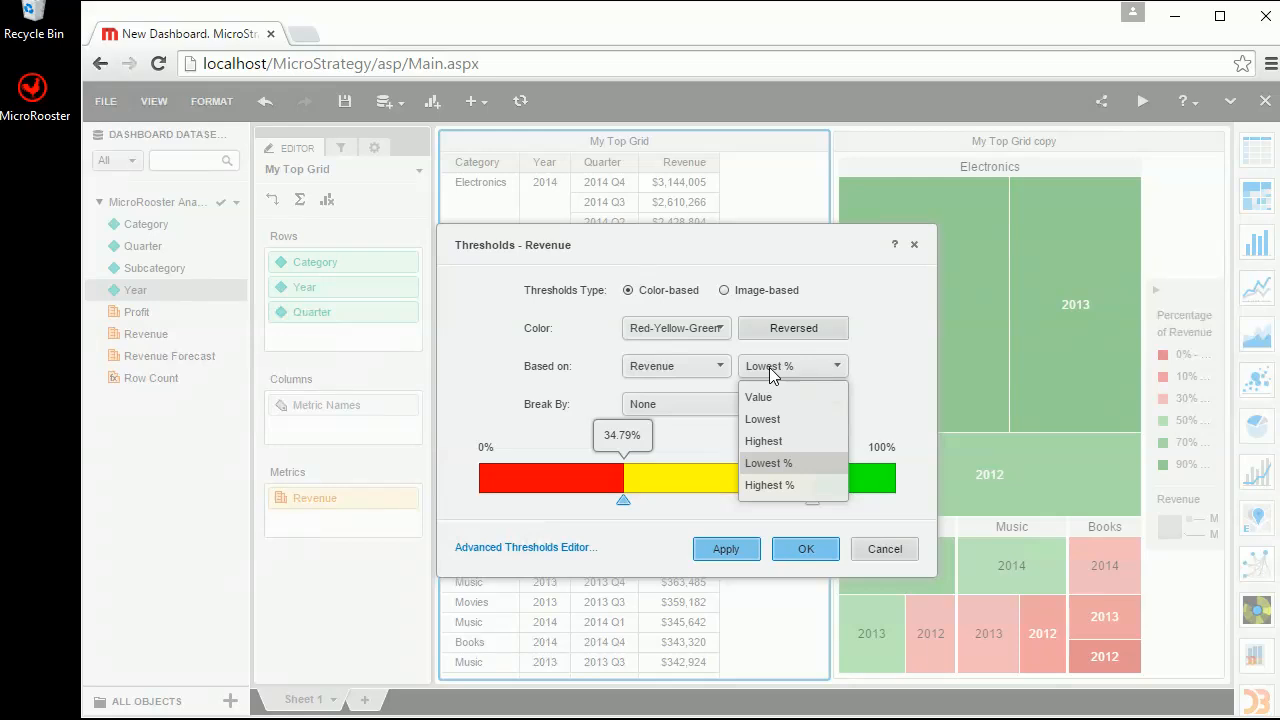
click(770, 372)
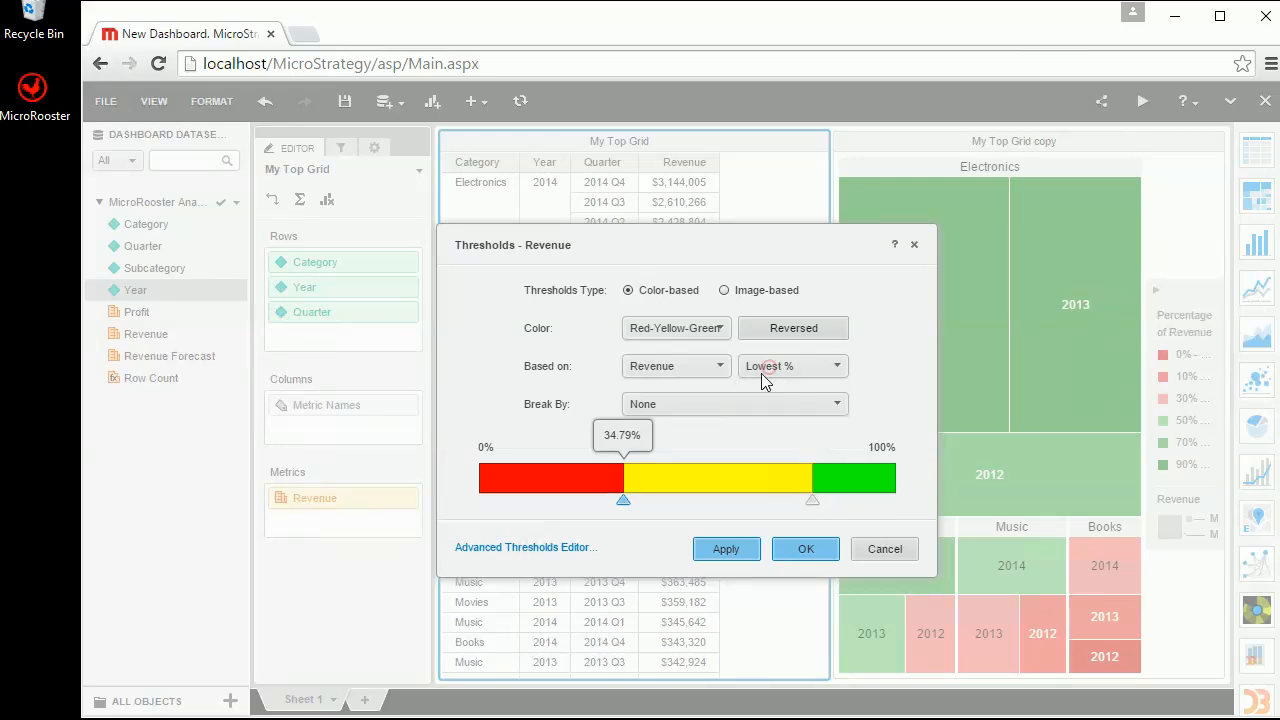
Step: Recolor the yellow threshold band orange and split off a light olive-green band between it and the green one
click(720, 482)
click(720, 481)
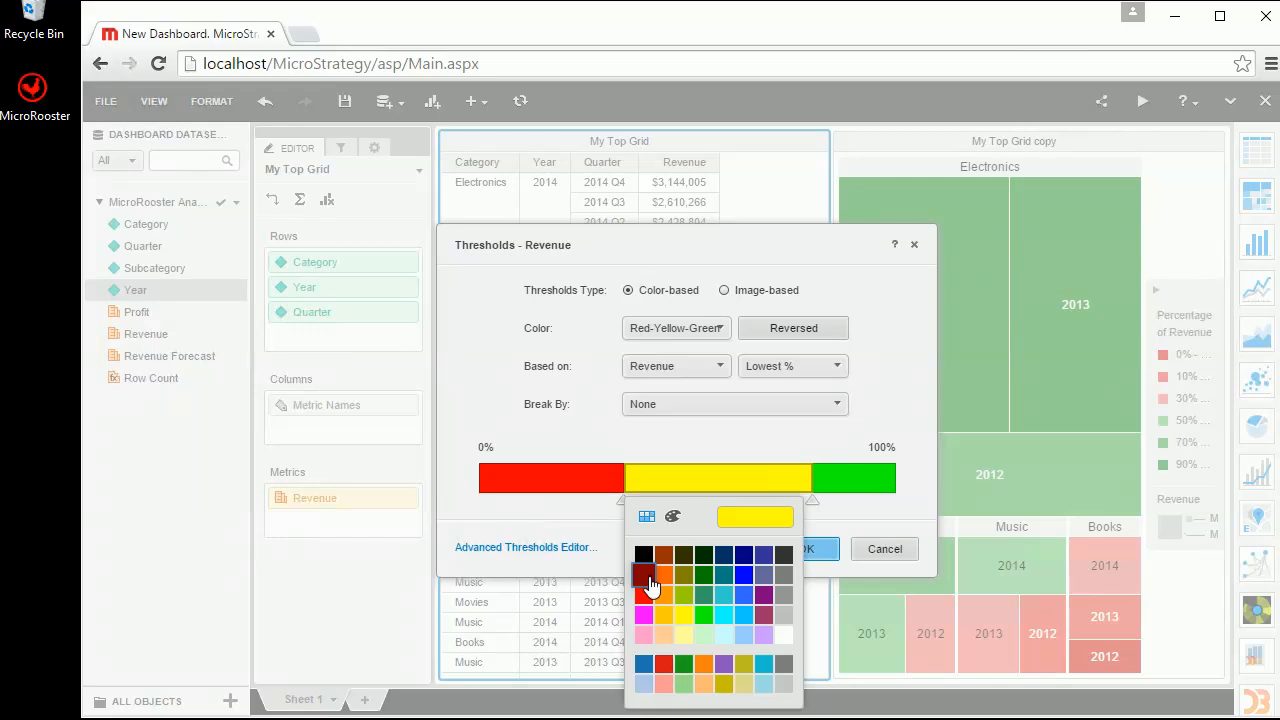
click(659, 578)
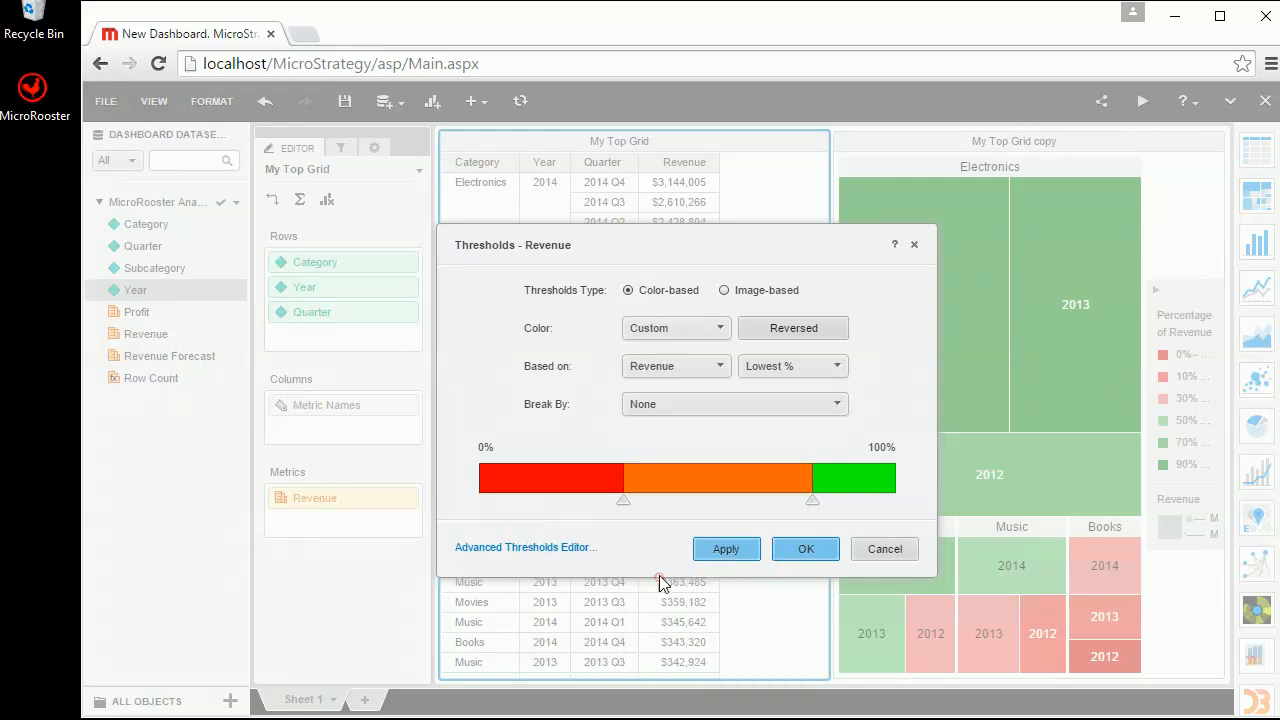
click(707, 494)
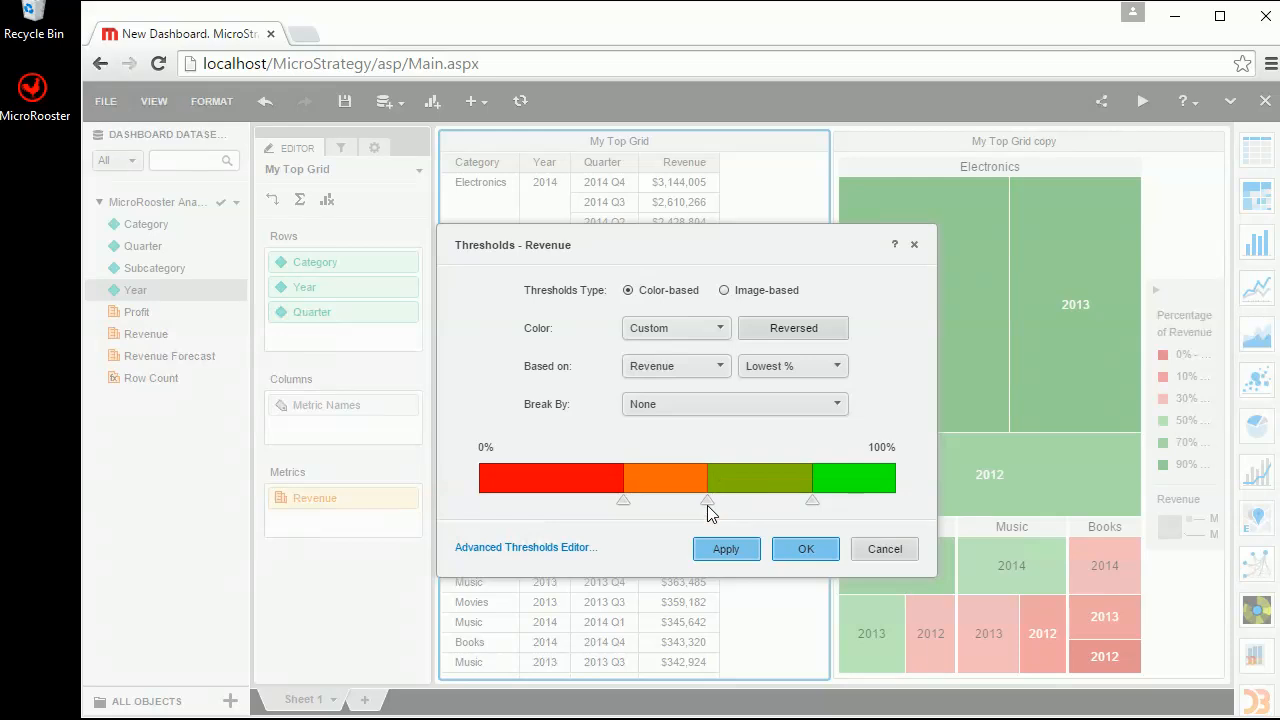
drag(707, 505, 725, 505)
click(750, 478)
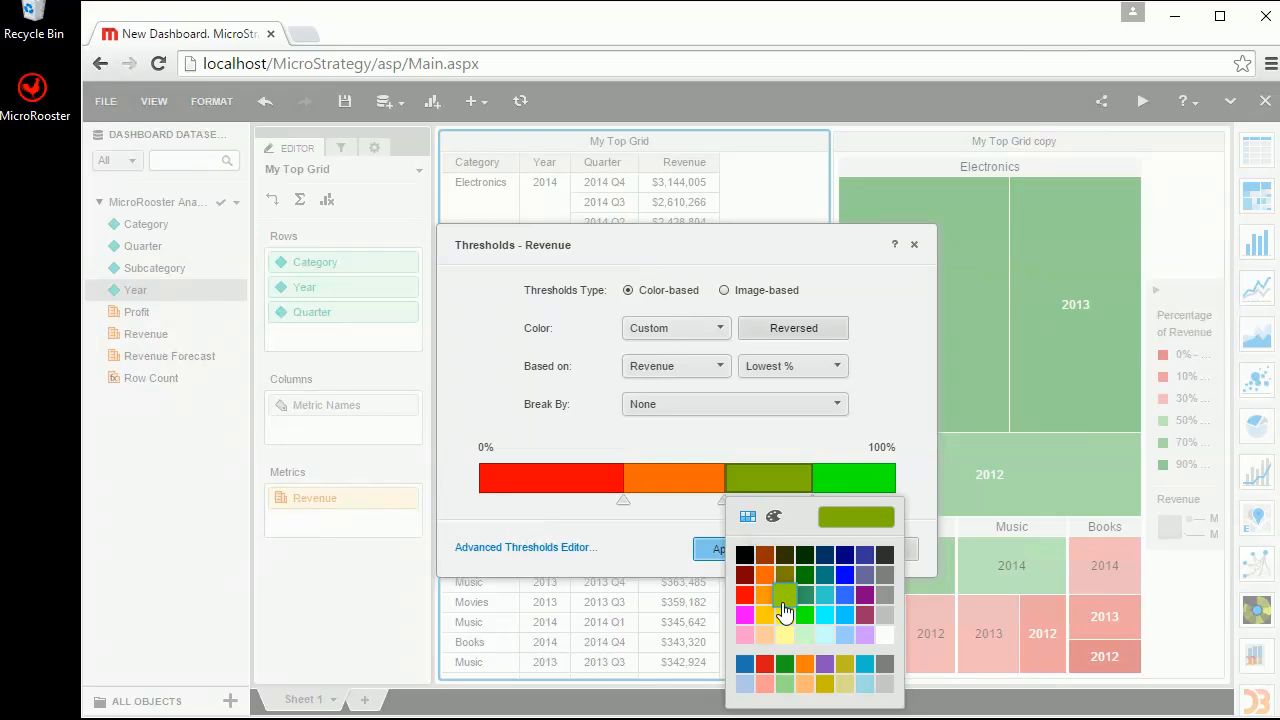
click(785, 600)
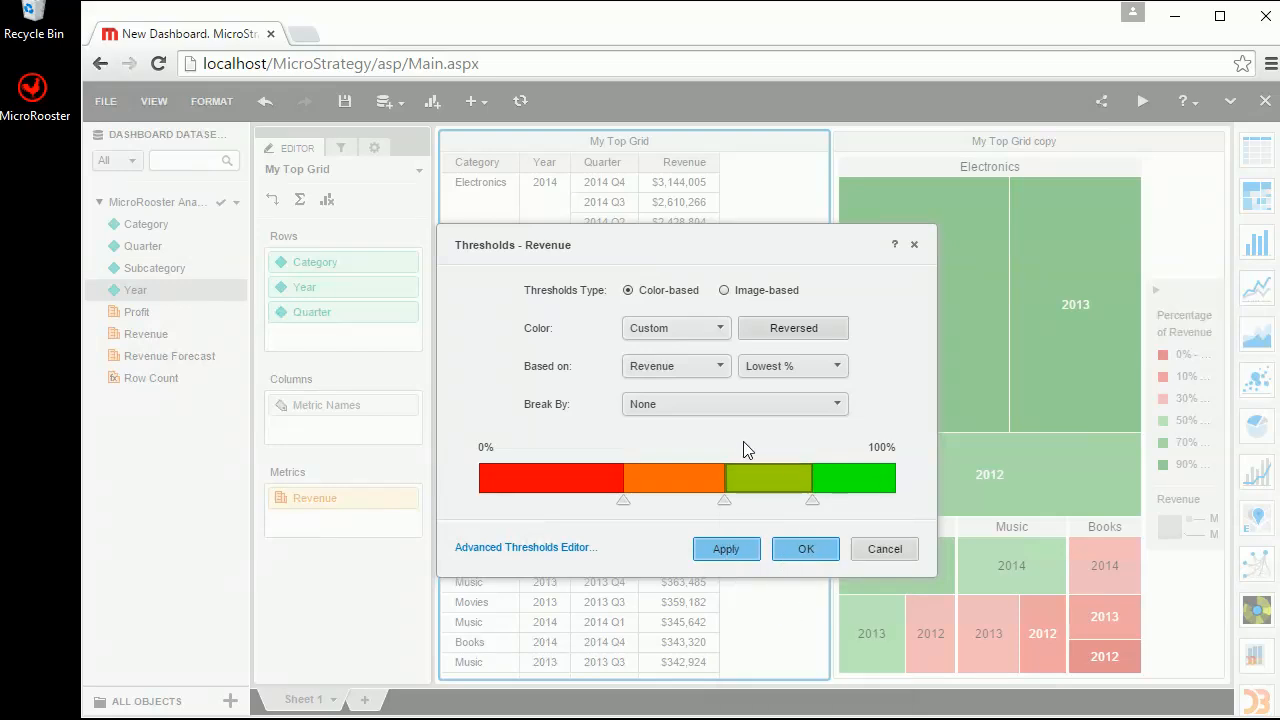
Step: Break the Revenue thresholds by Category and apply them to the grid
click(691, 406)
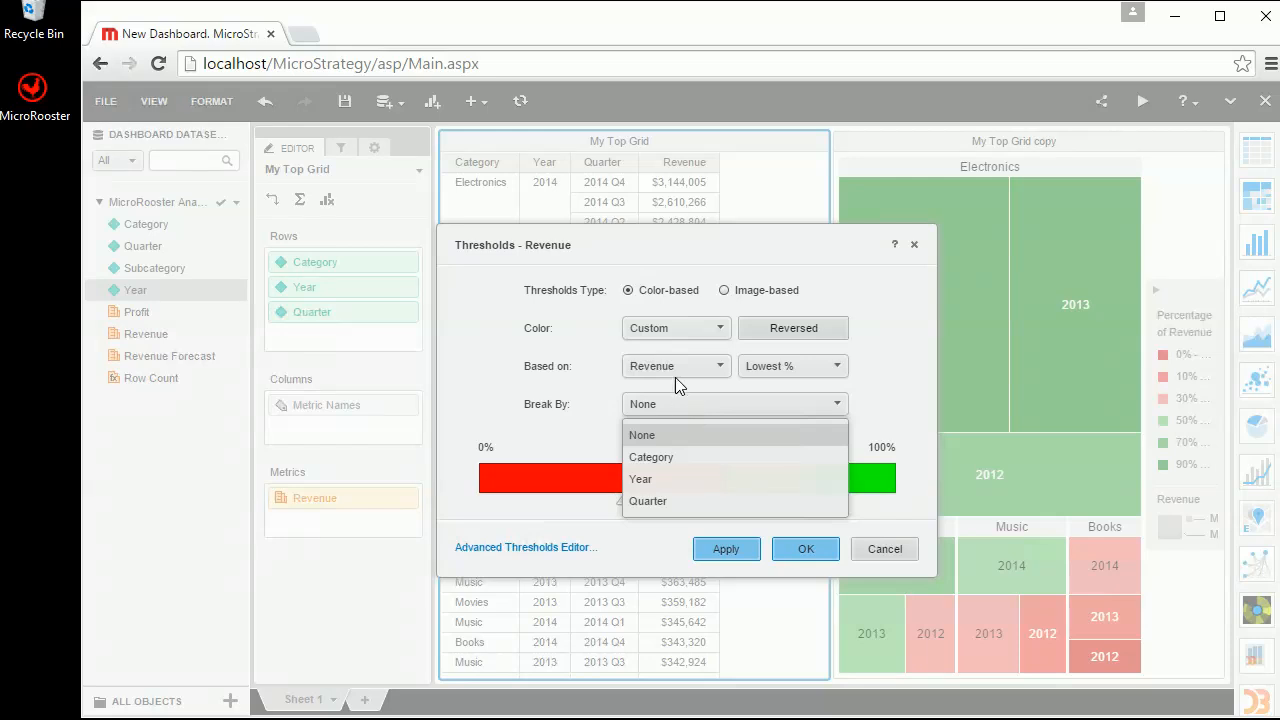
click(658, 461)
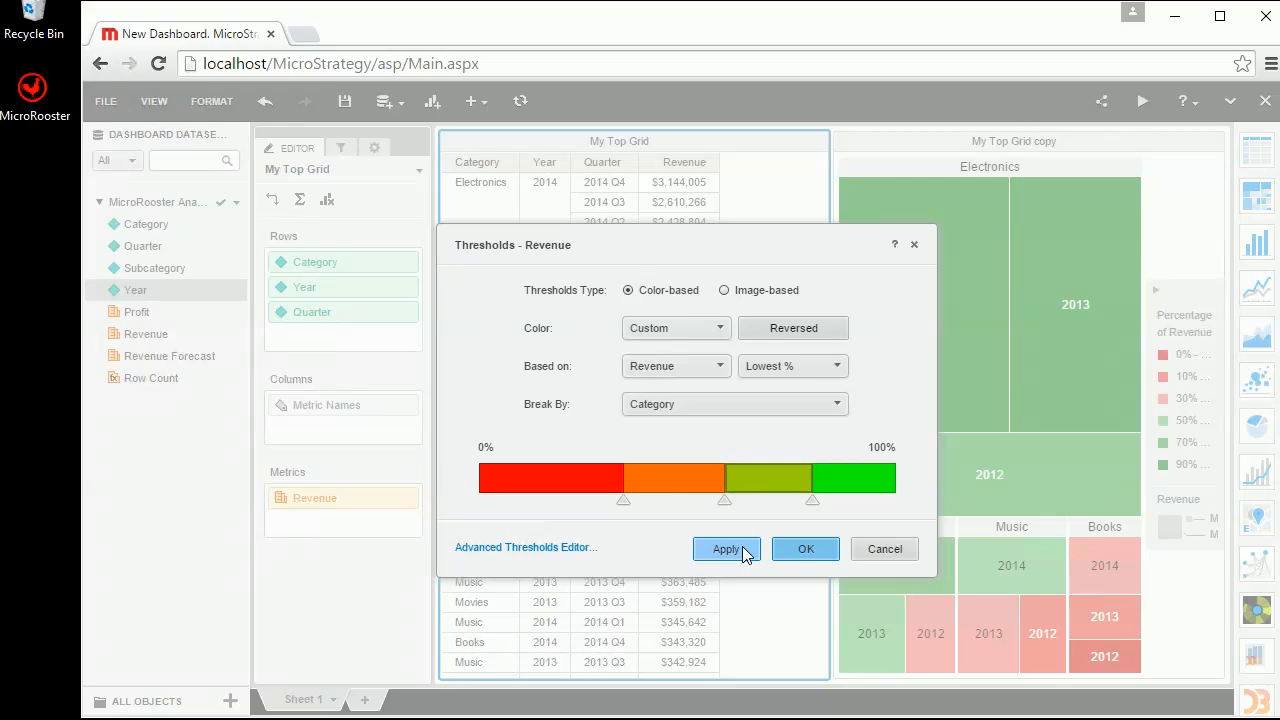
click(790, 549)
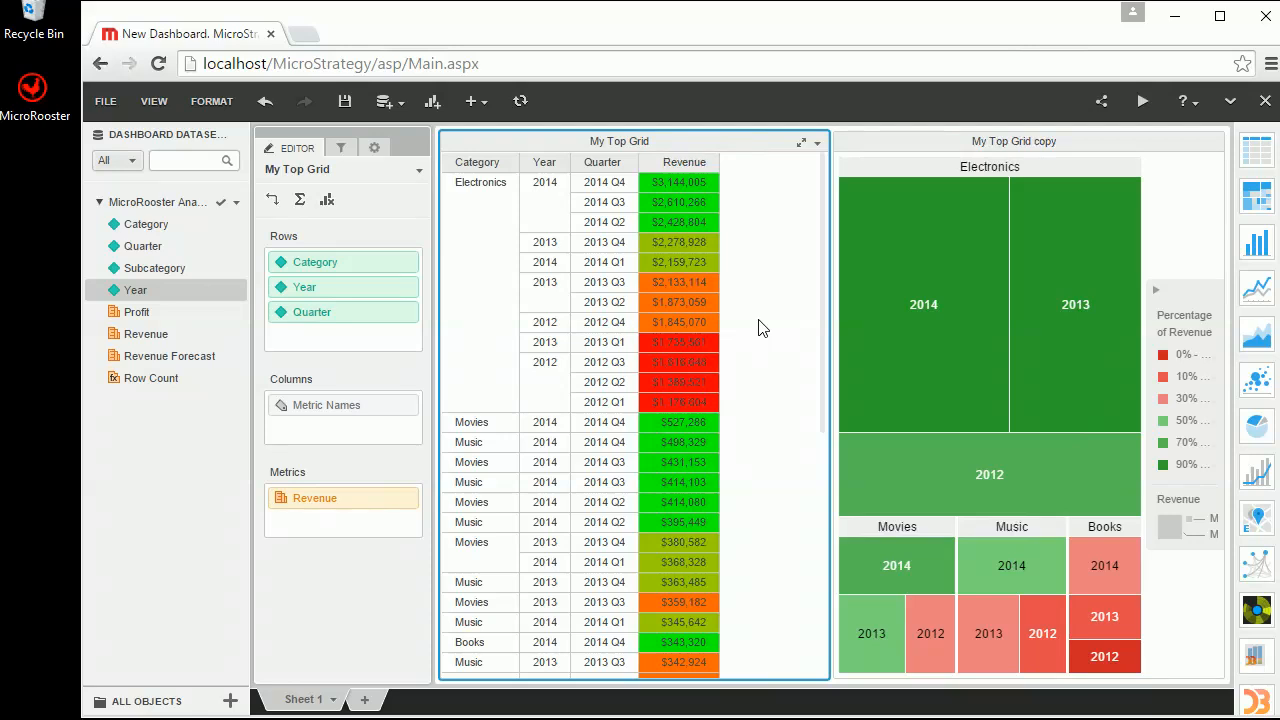
Step: Keep only the Electronics revenue cells for 2014 Q1 through 2014 Q4 in My Top Grid
right_click(680, 182)
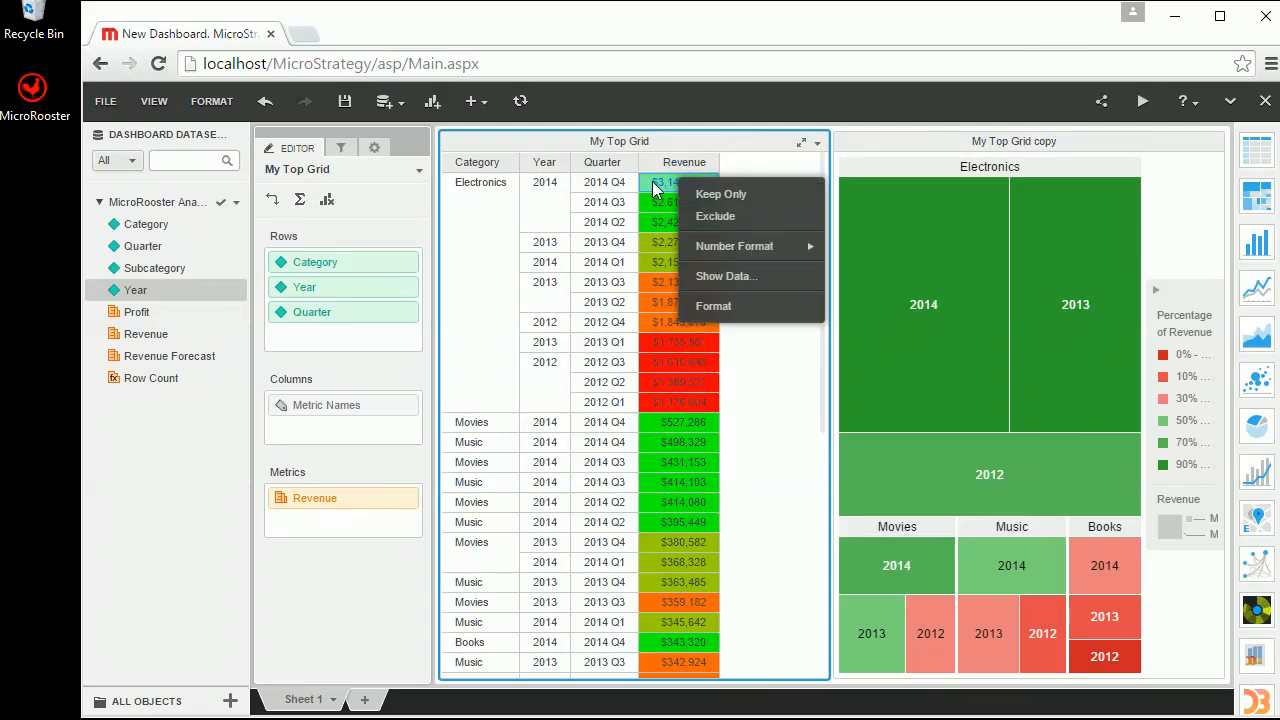
ctrl+click(653, 199)
ctrl+click(655, 246)
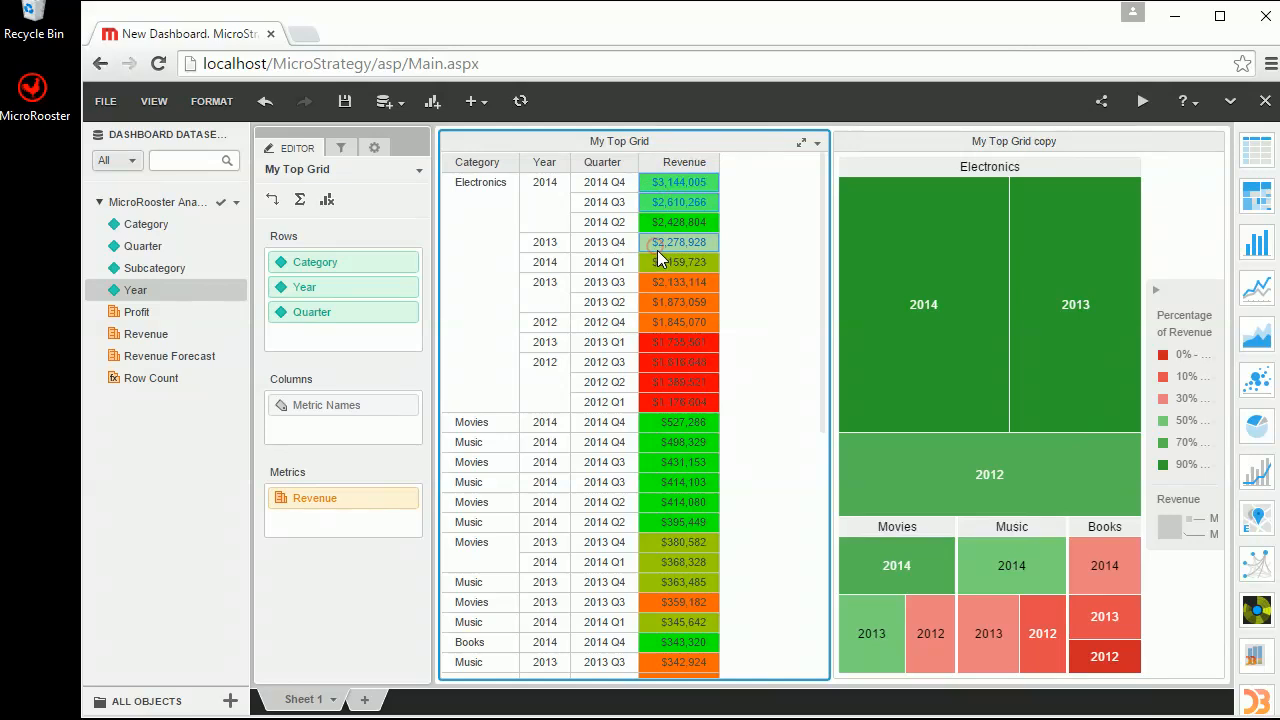
ctrl+click(658, 220)
ctrl+click(664, 261)
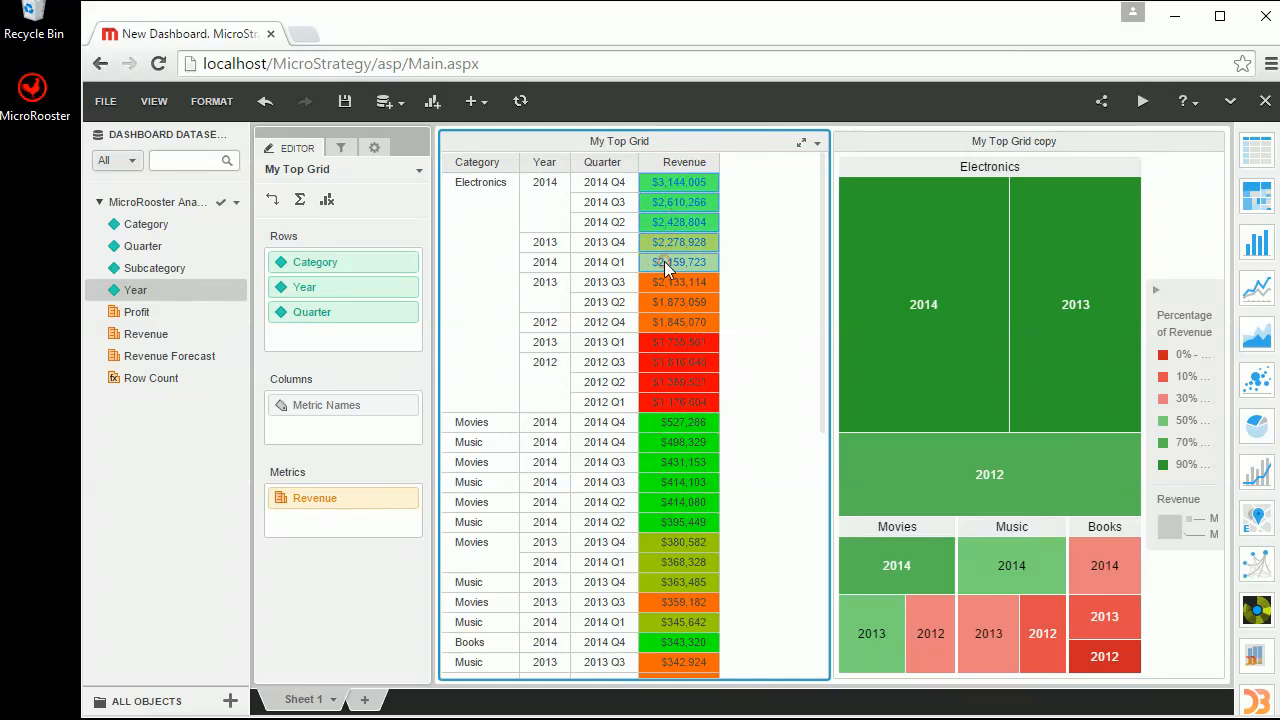
ctrl+click(665, 282)
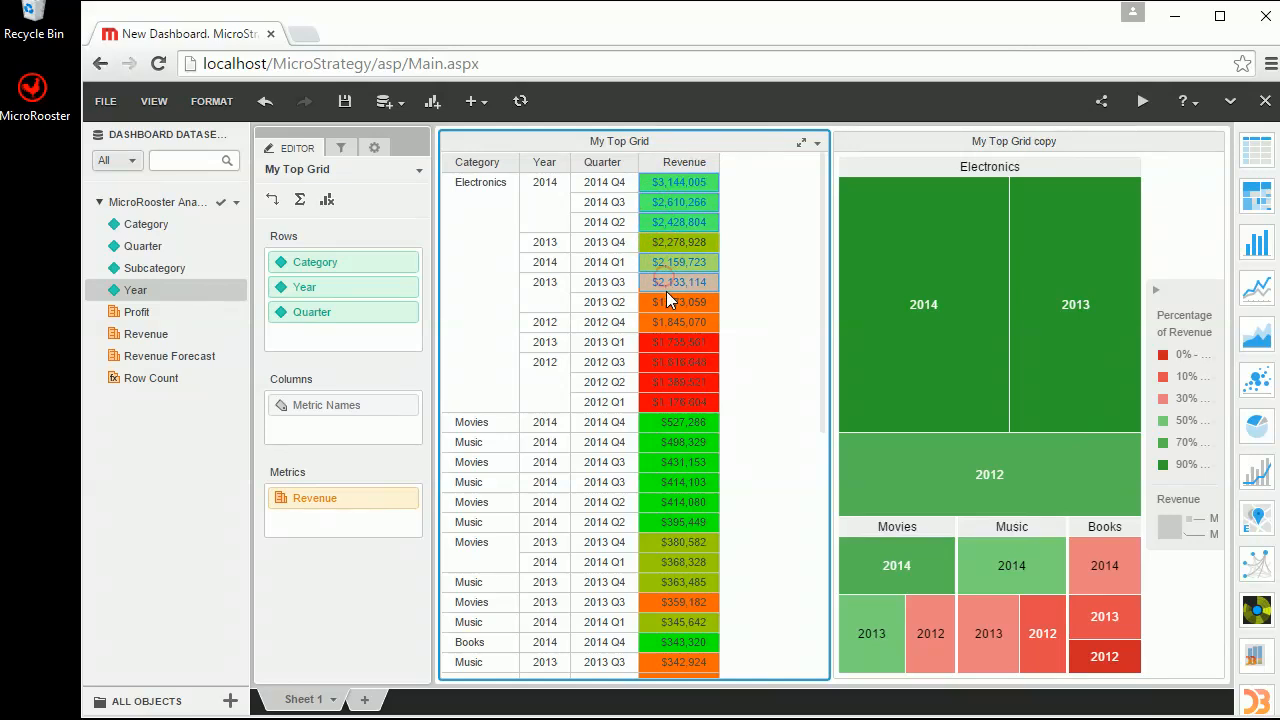
ctrl+click(663, 286)
right_click(666, 260)
click(689, 276)
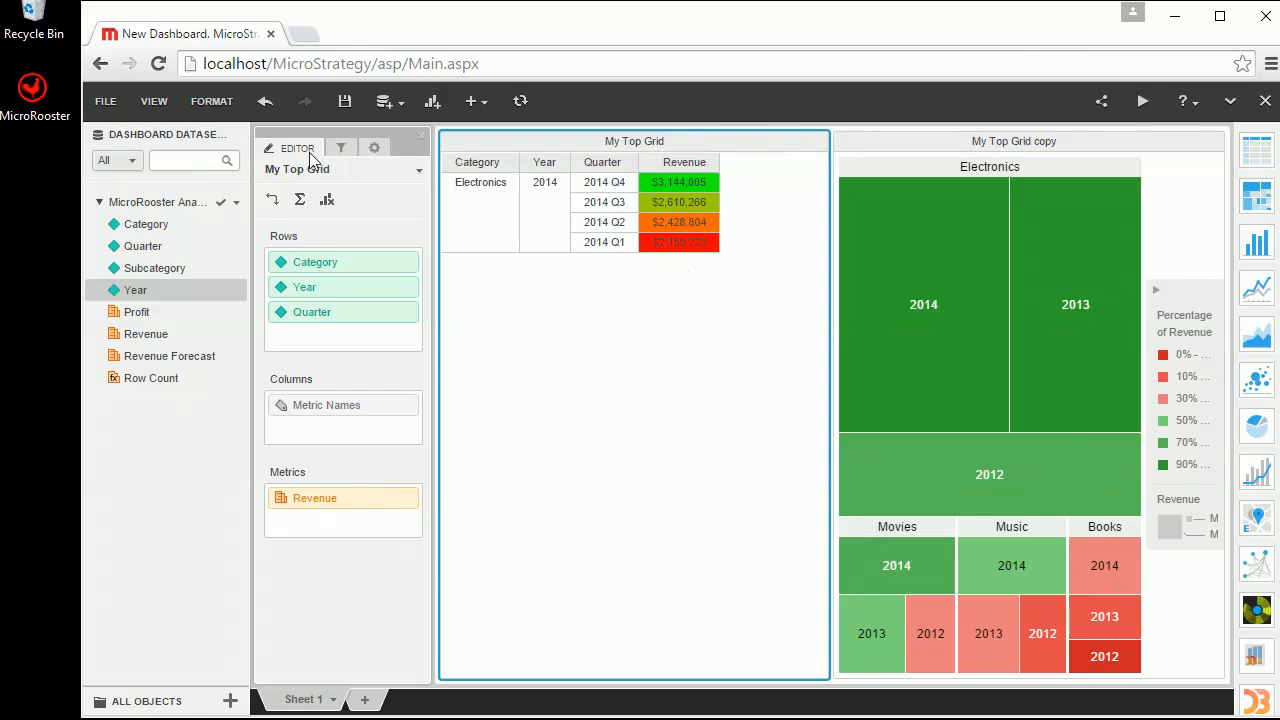
Step: Add Quarter to the Sheet 1 filter and restrict it to 2012 Q4, 2013 Q4 and 2014 Q4
click(338, 152)
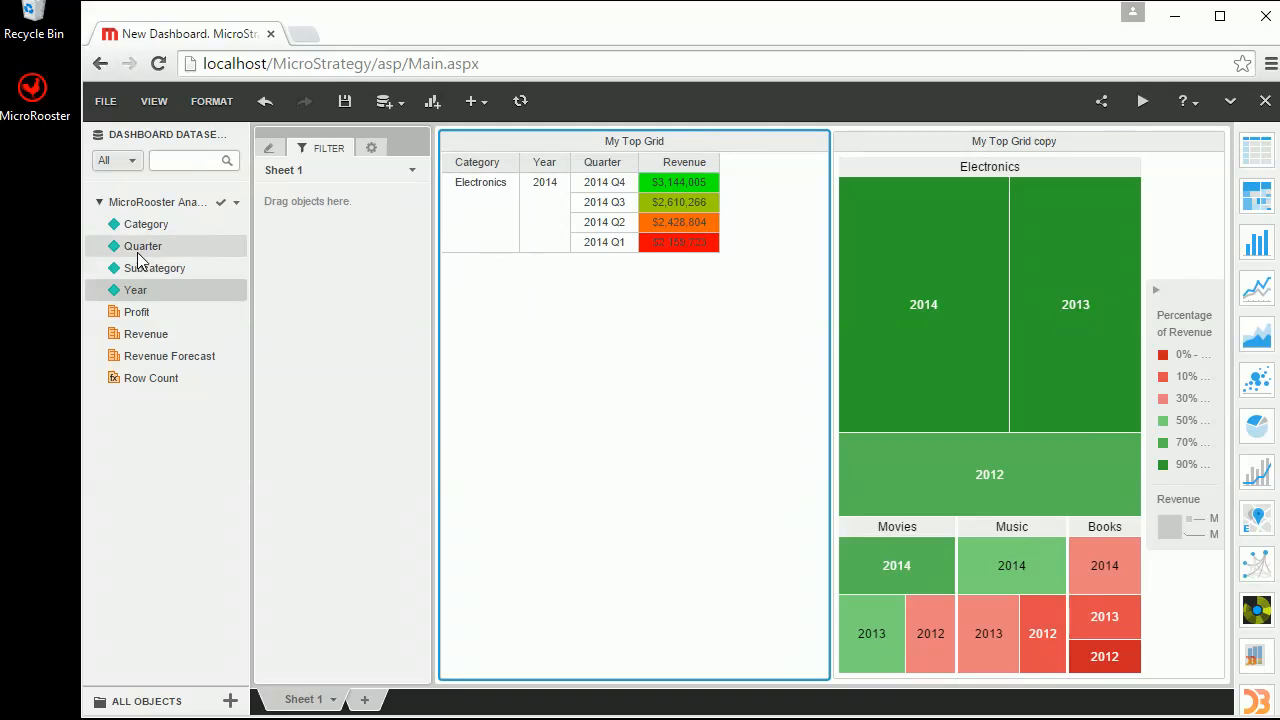
drag(138, 258, 288, 252)
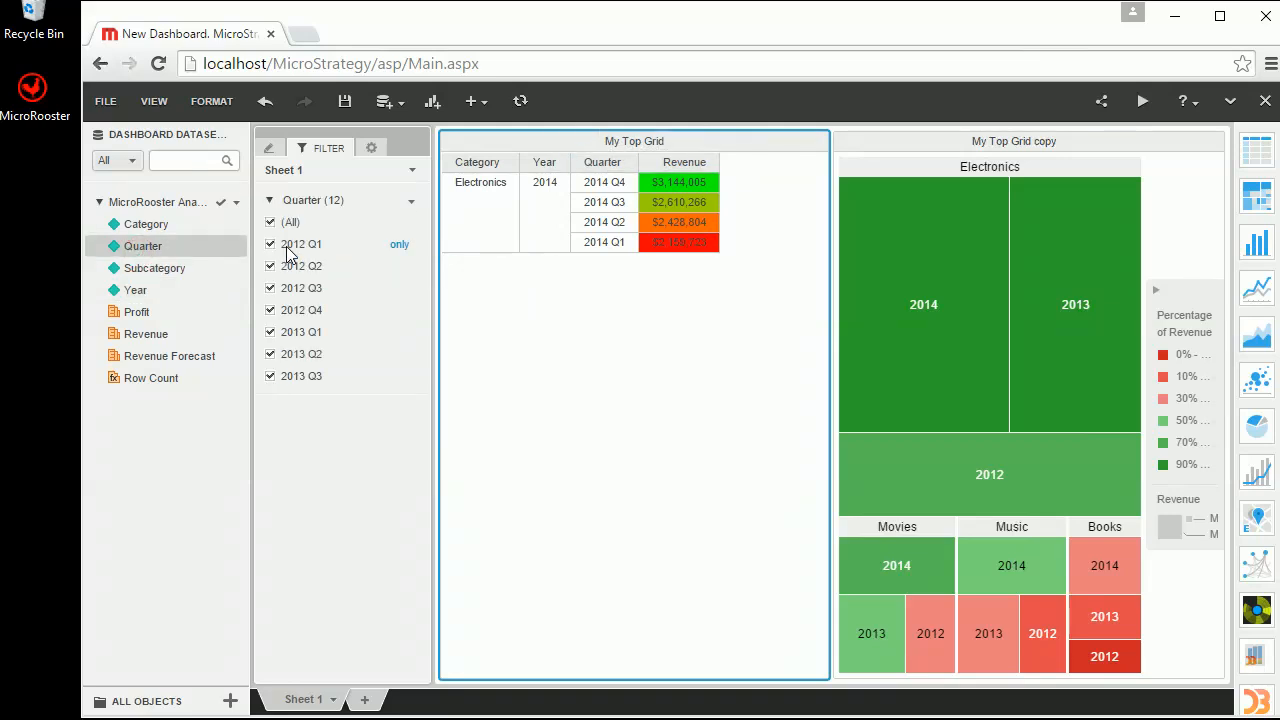
click(270, 223)
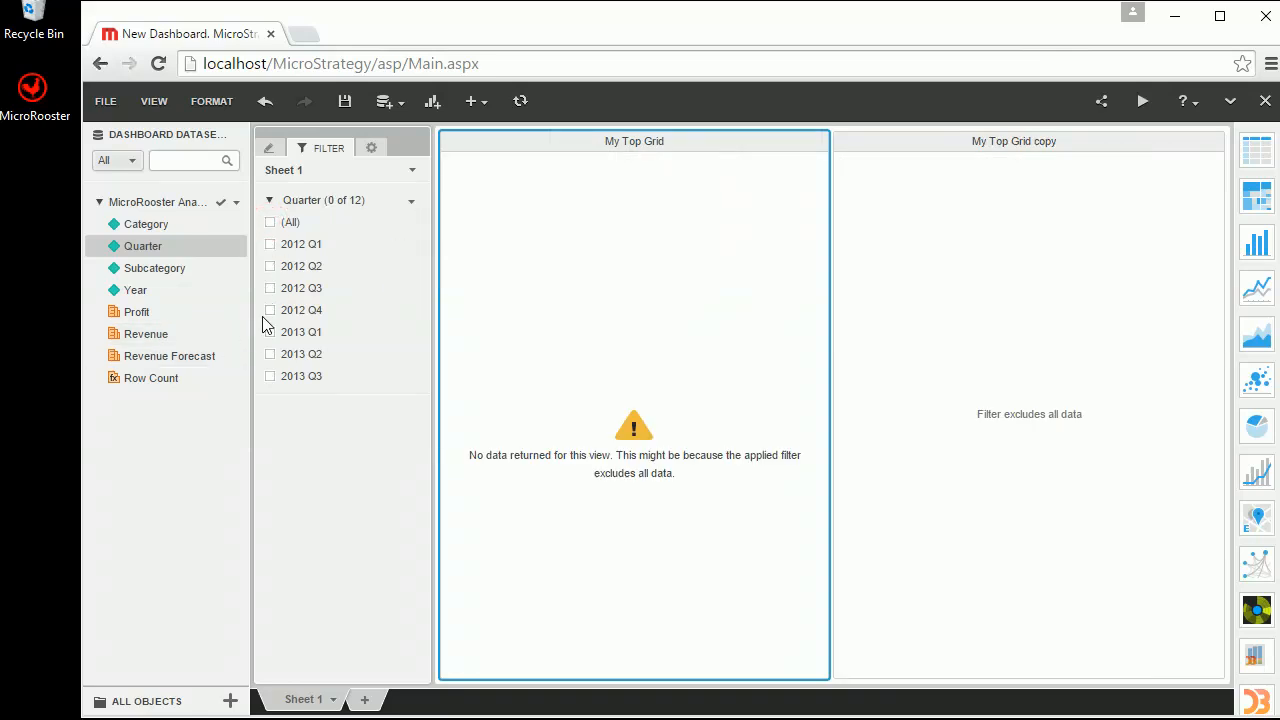
click(270, 311)
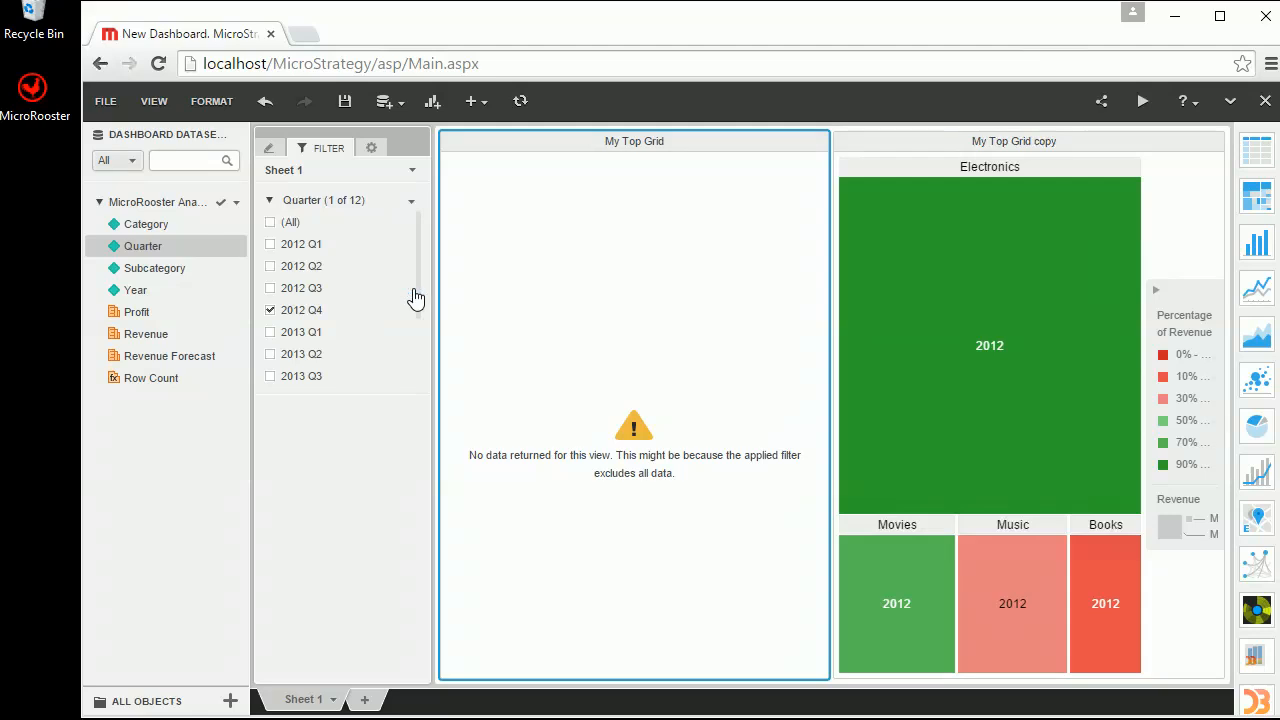
scroll(417, 292, down, 2)
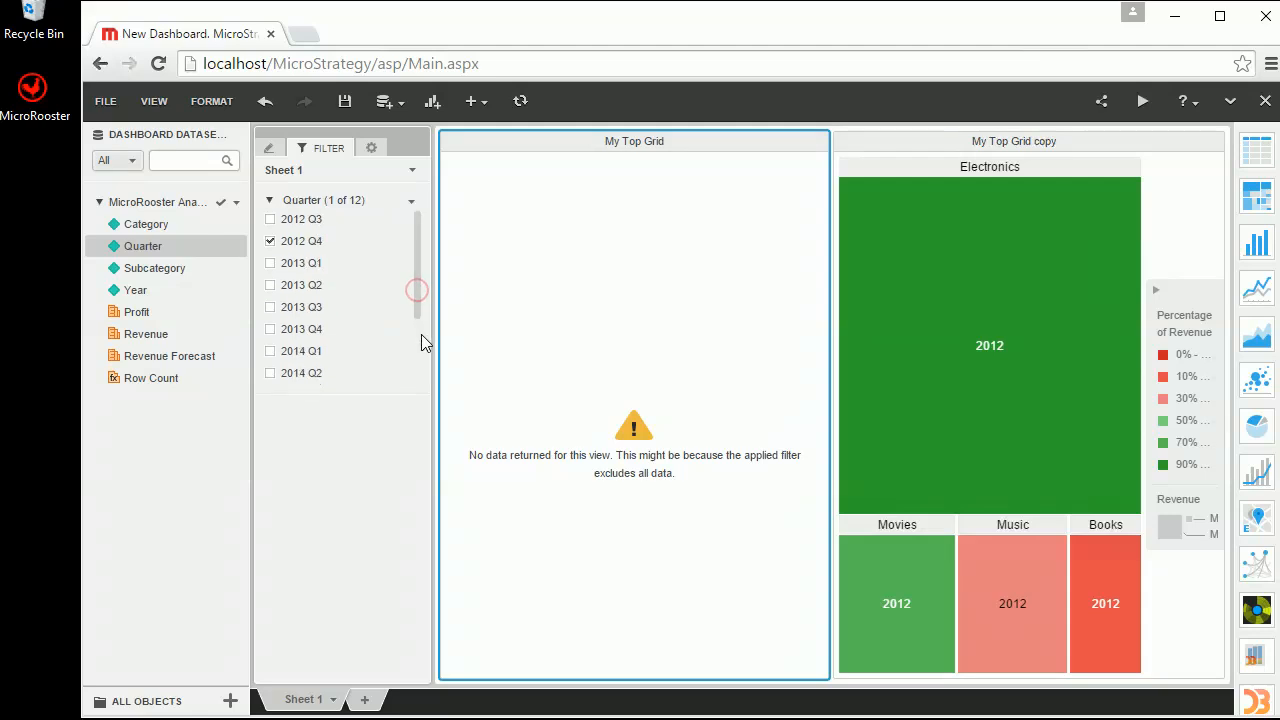
click(270, 322)
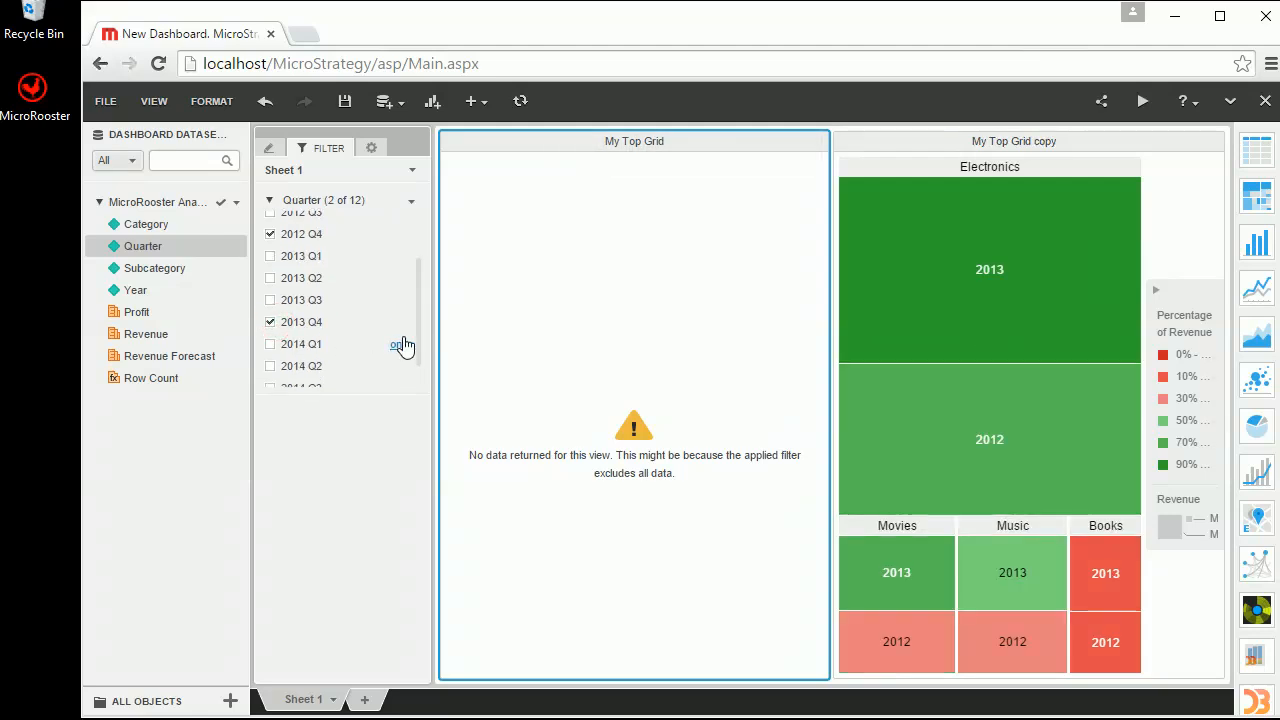
drag(417, 337, 419, 372)
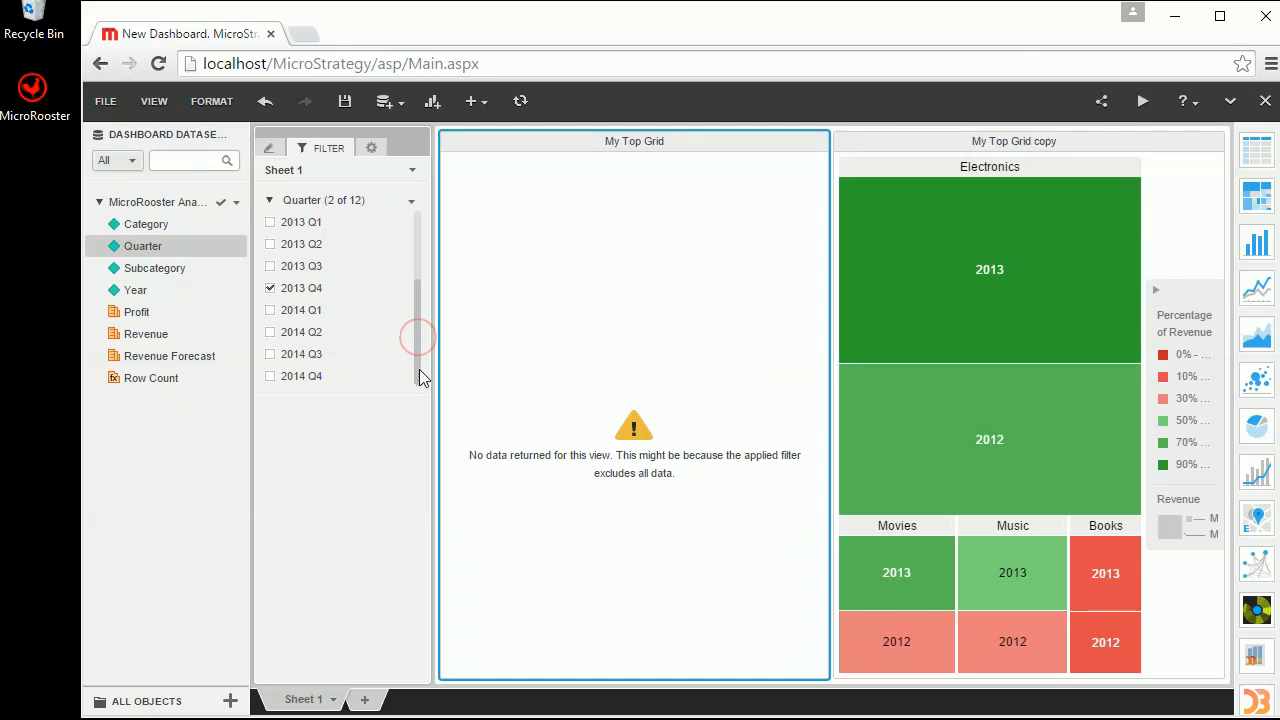
click(271, 376)
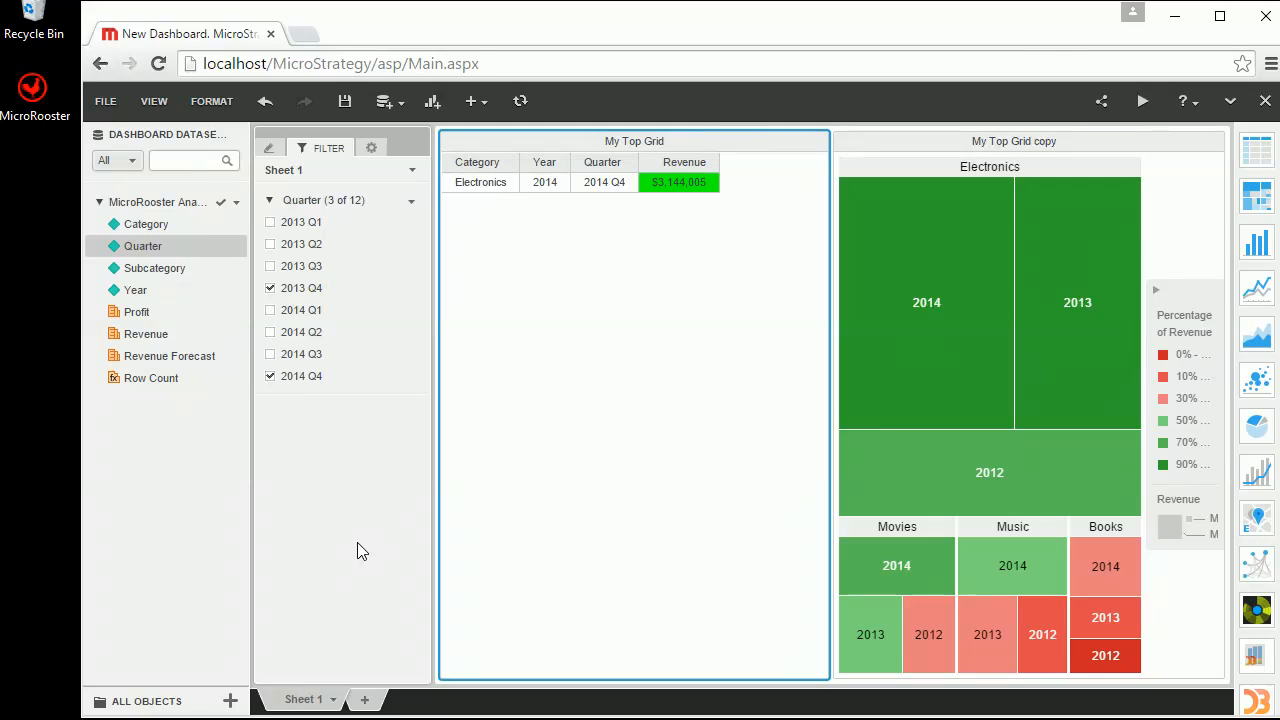
Step: Add a second sheet to the dashboard and return to Sheet 1
click(271, 156)
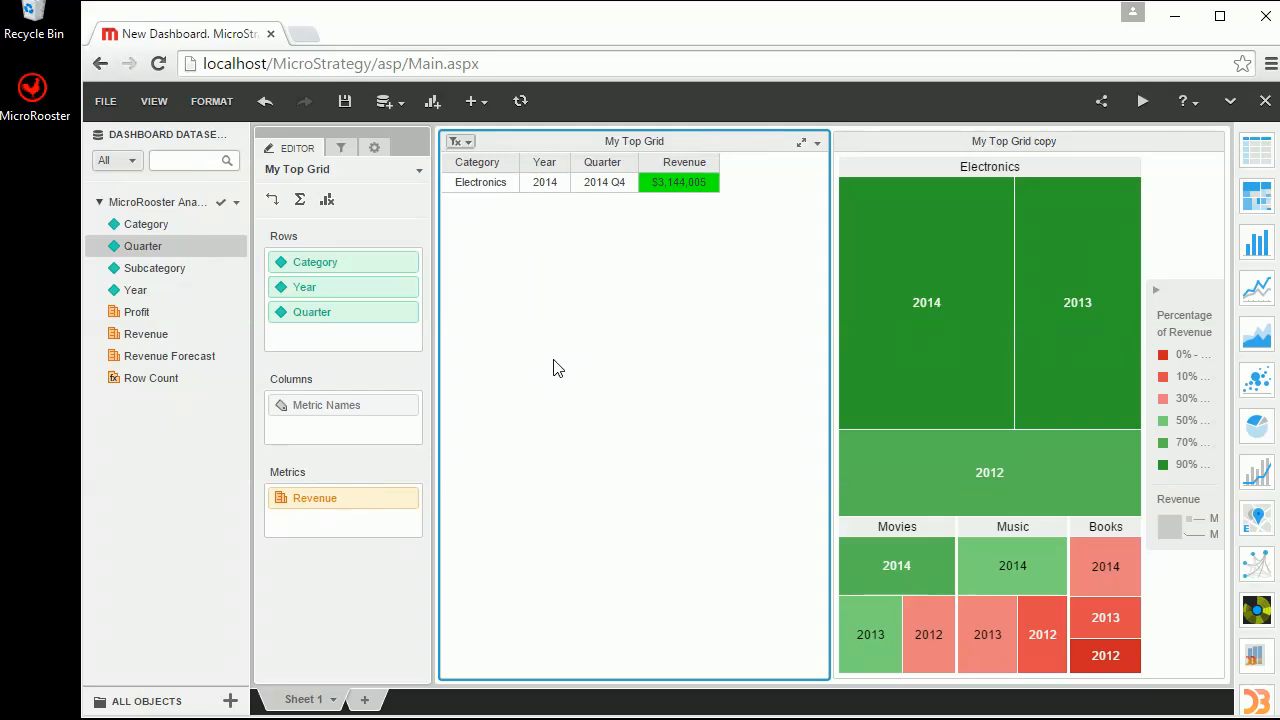
click(366, 700)
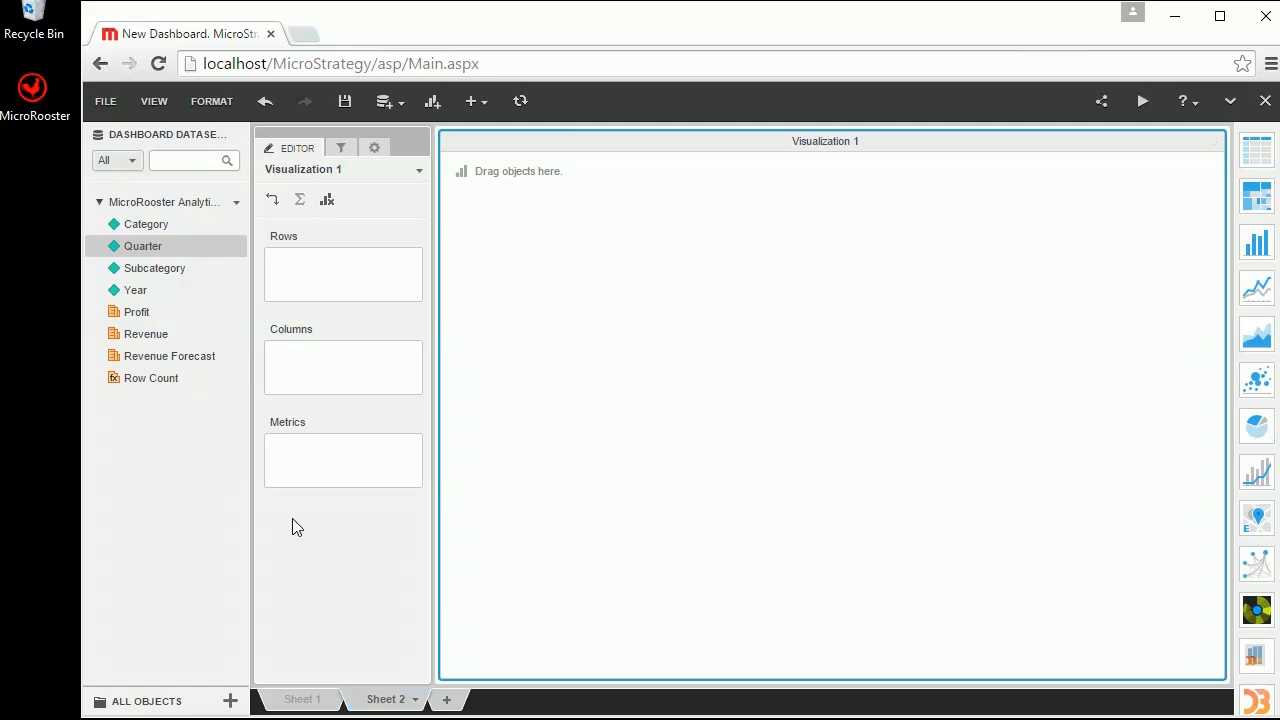
click(303, 699)
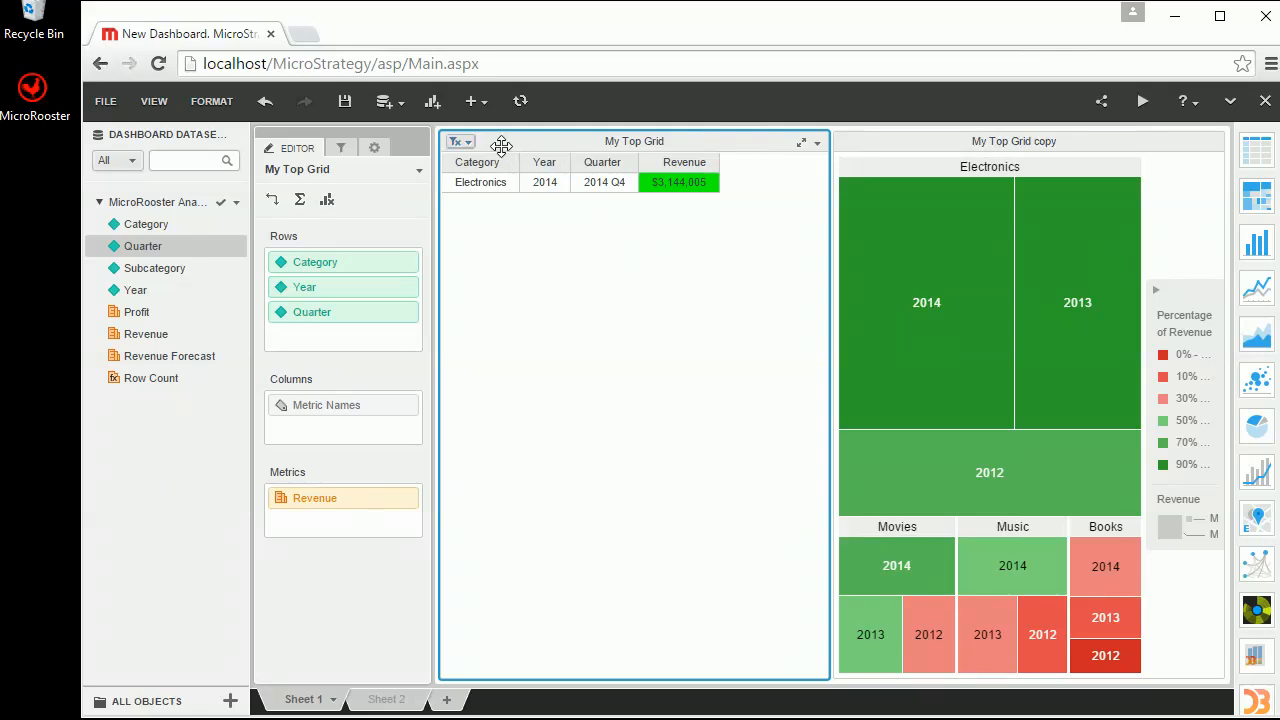
Step: Clear all filters applied directly to My Top Grid and show the Sheet 1 filter again
click(470, 143)
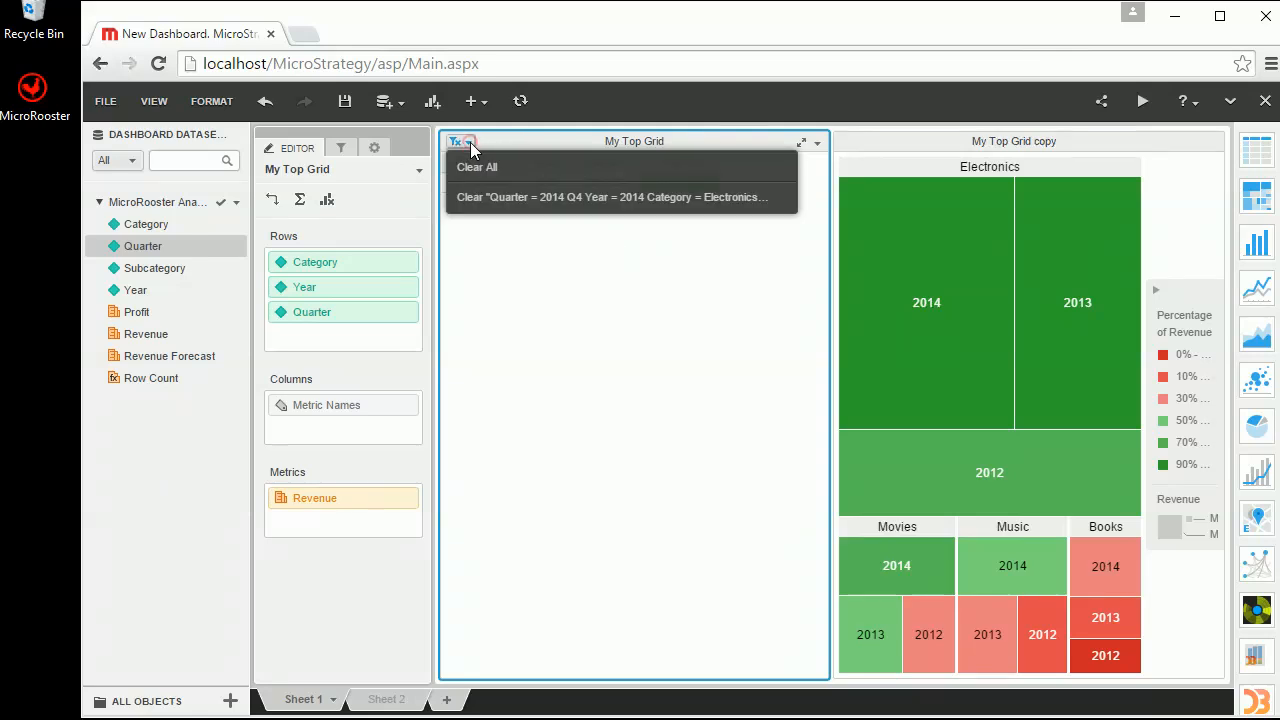
click(484, 167)
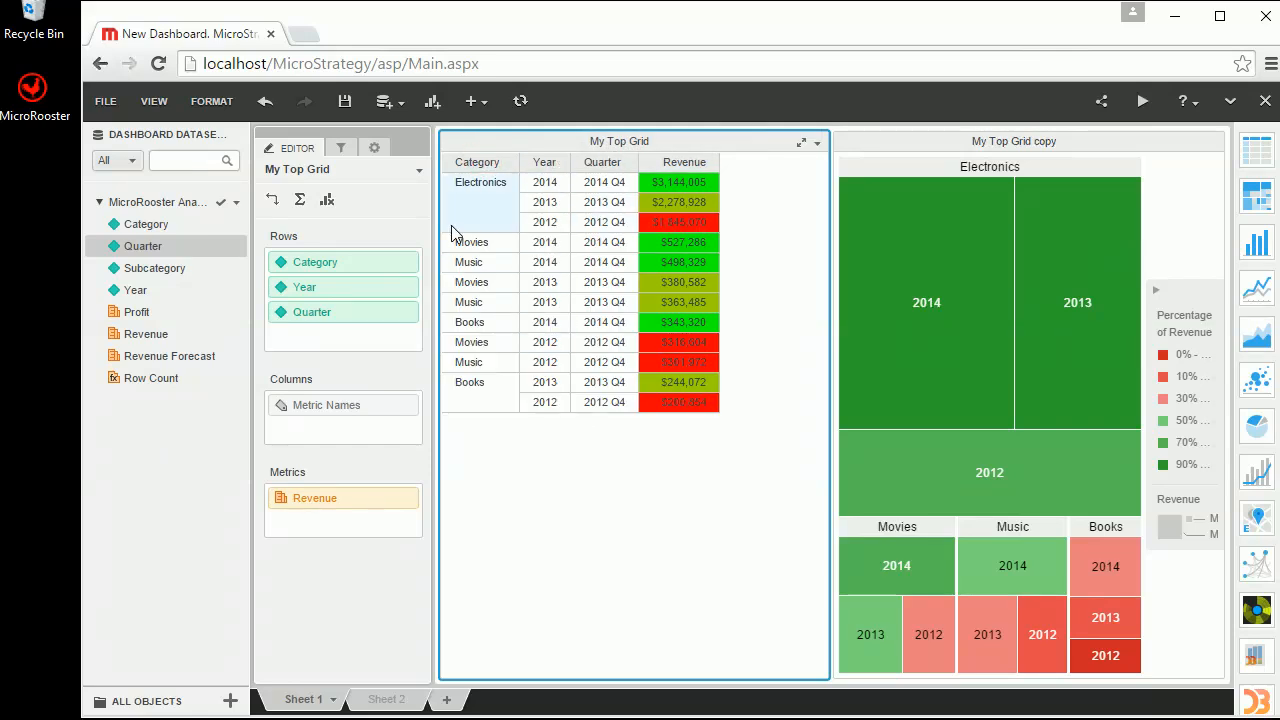
click(342, 150)
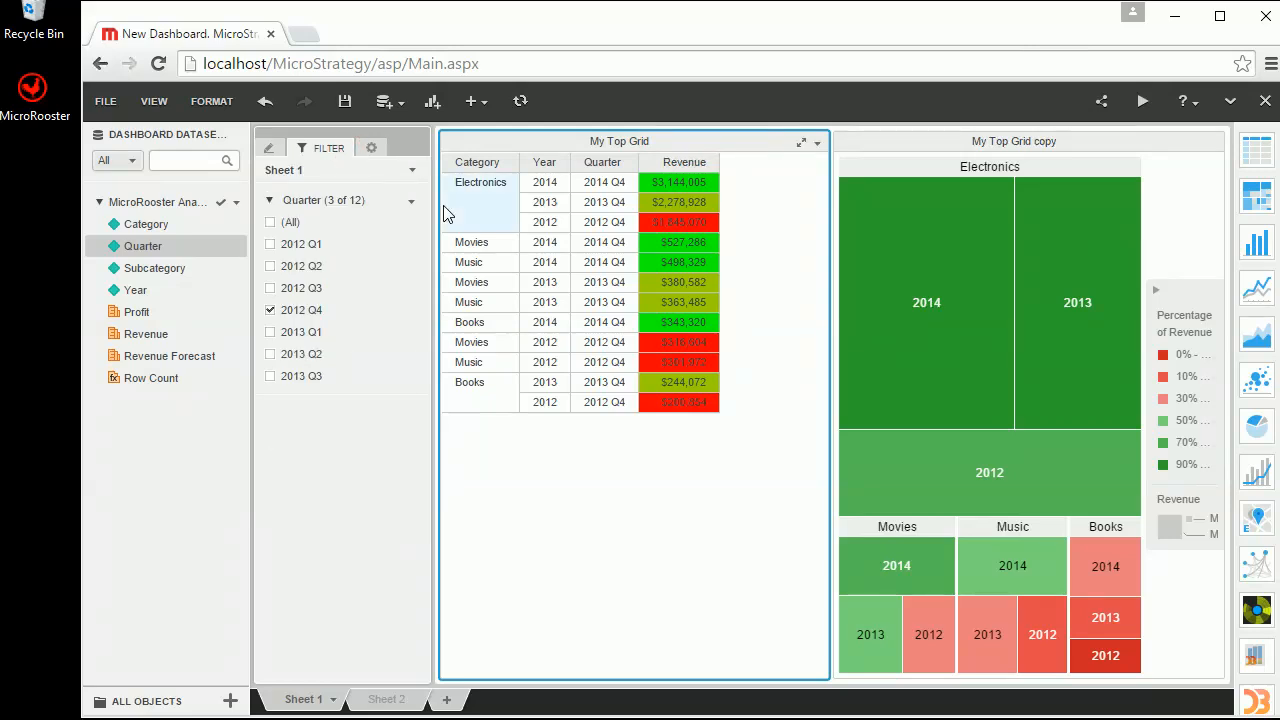
click(657, 482)
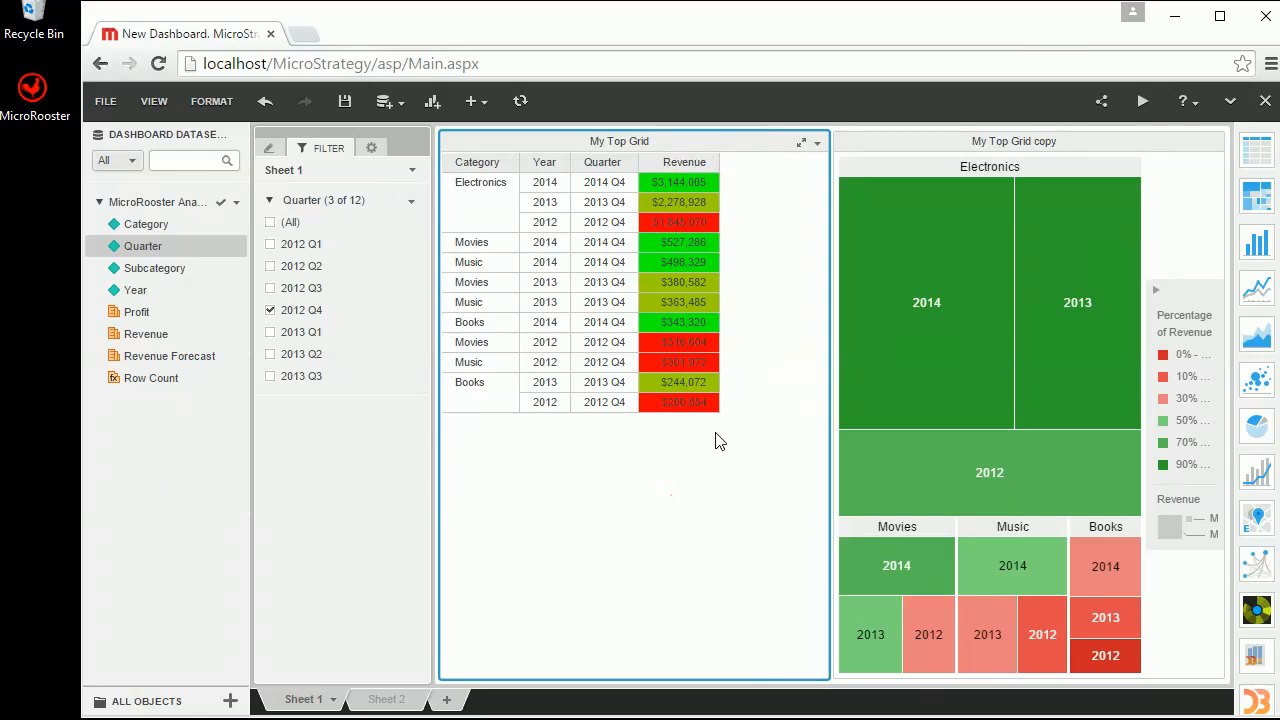
Step: Change My Top Grid to a pie chart and examine the revenue contribution of each quarter slice
click(816, 144)
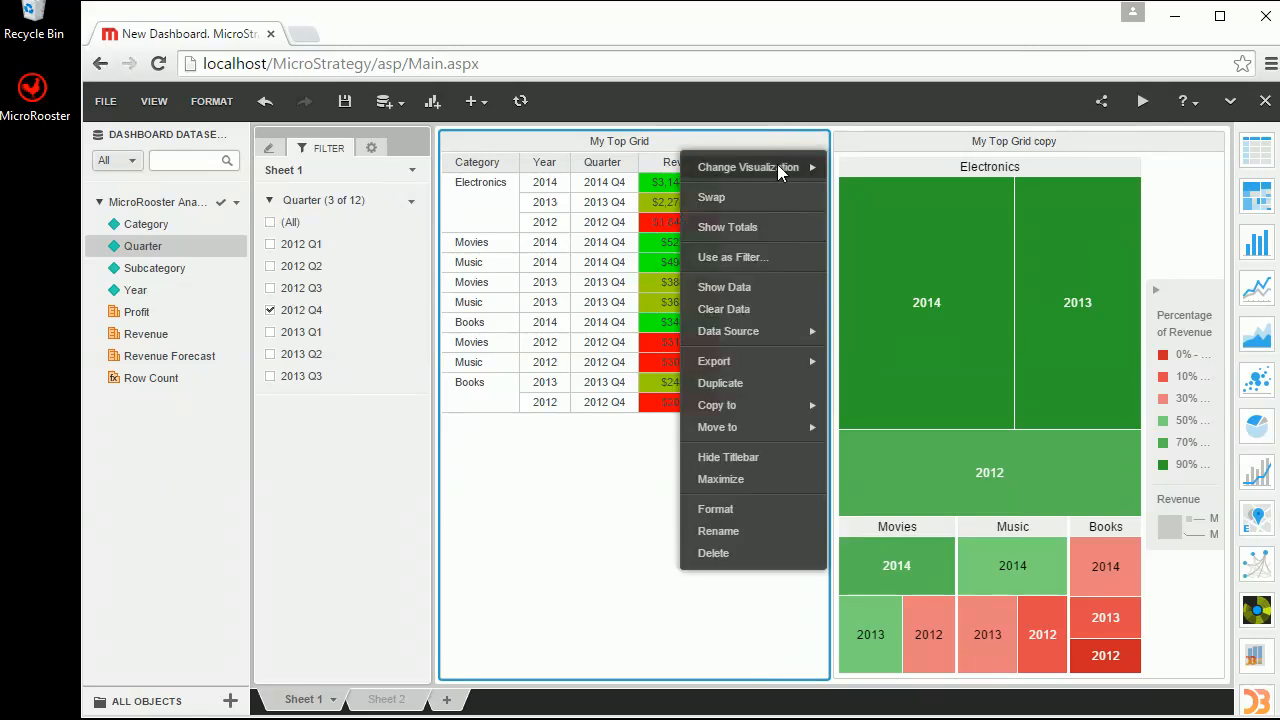
mouse_move(777, 164)
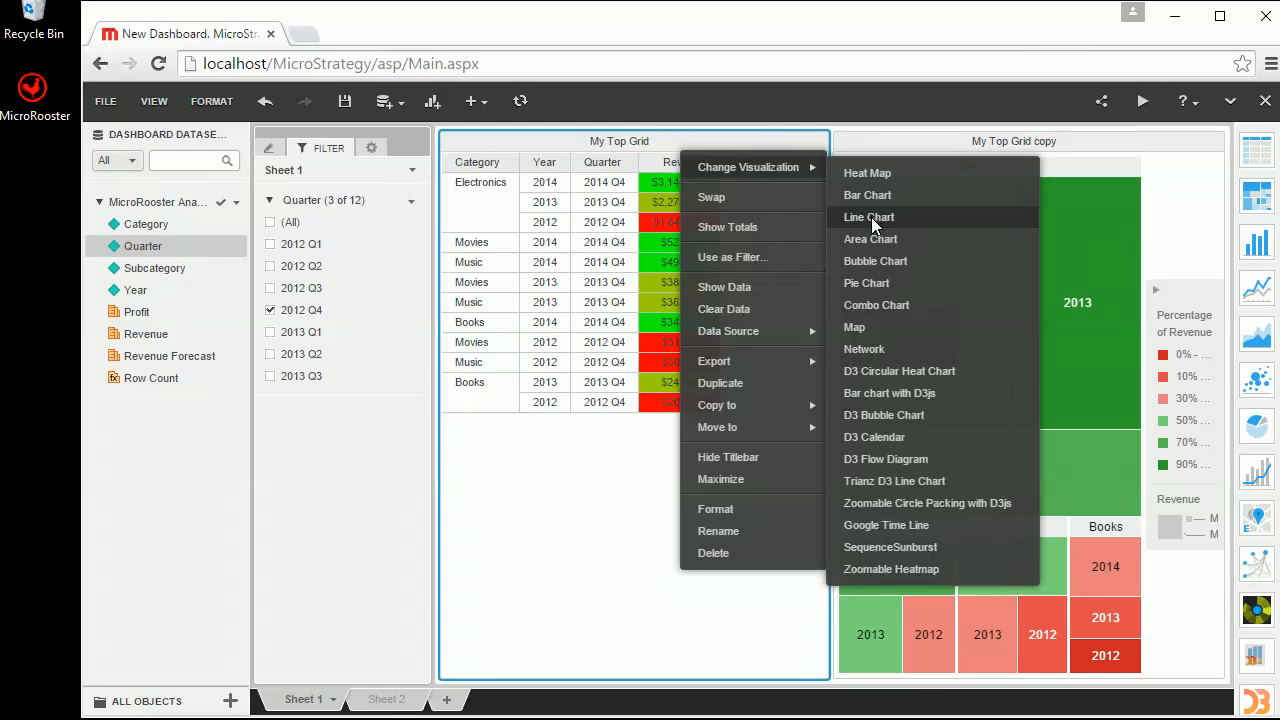
click(872, 283)
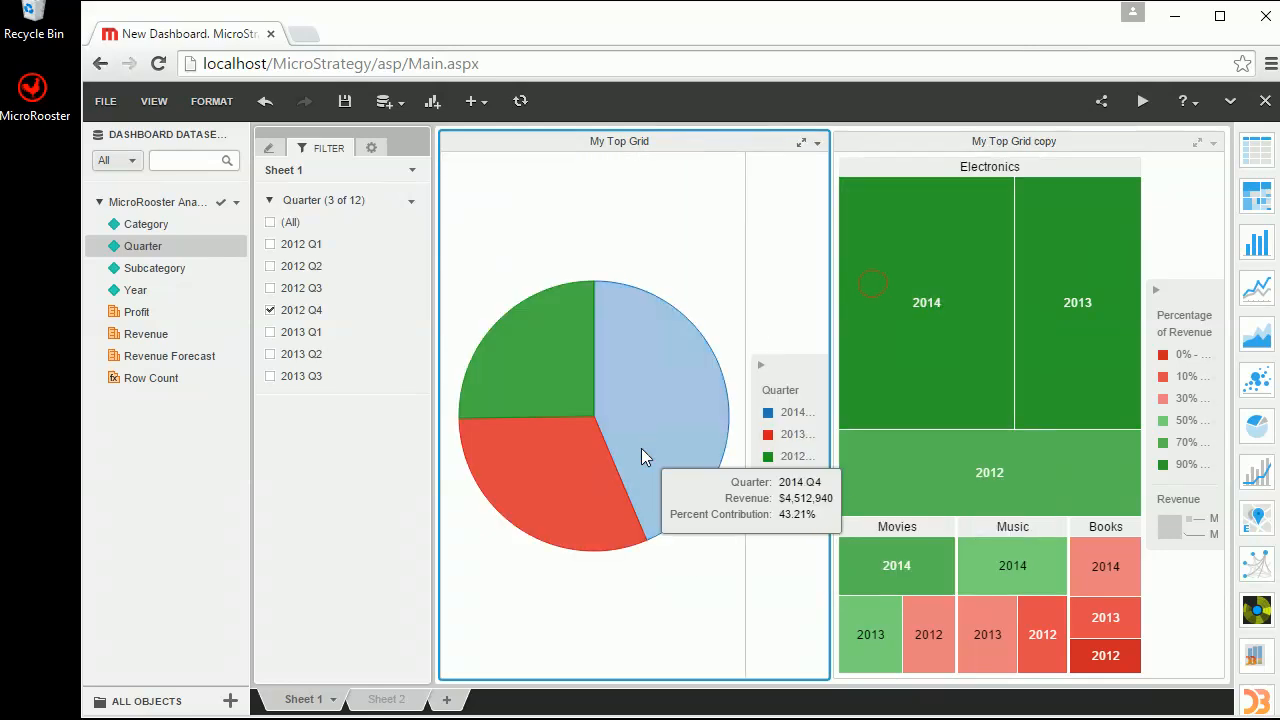
mouse_move(704, 393)
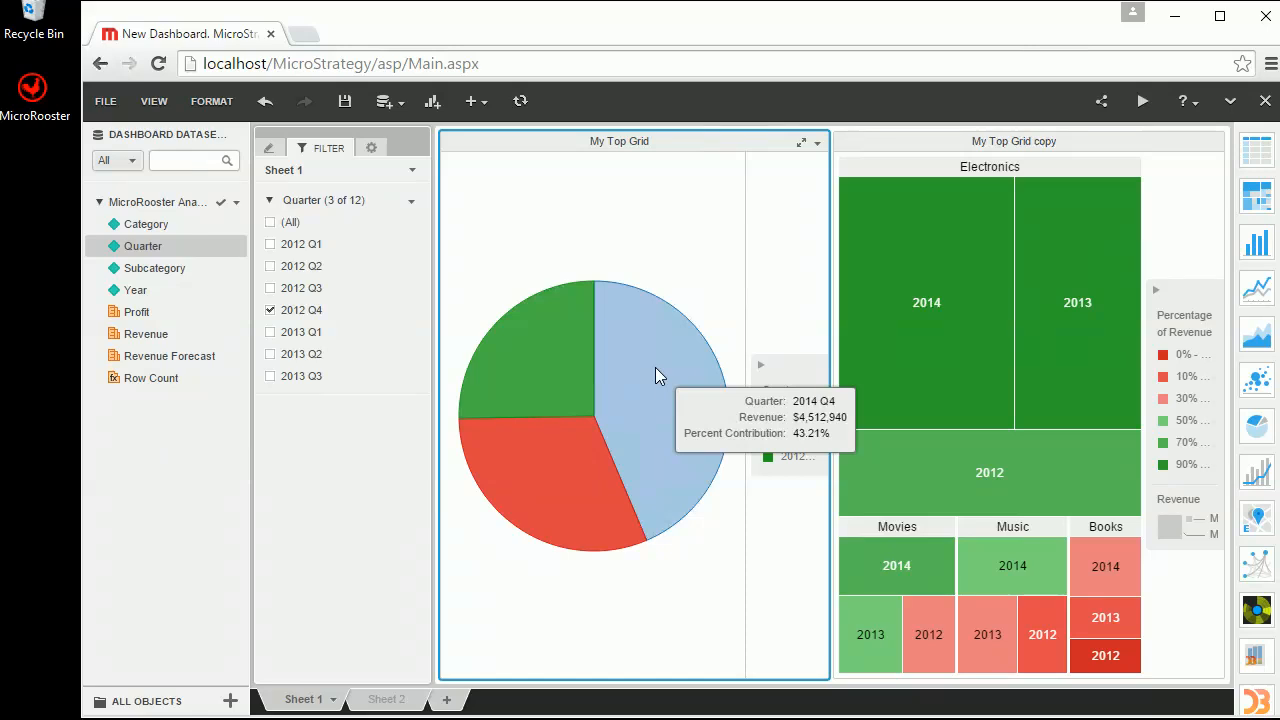
mouse_move(546, 443)
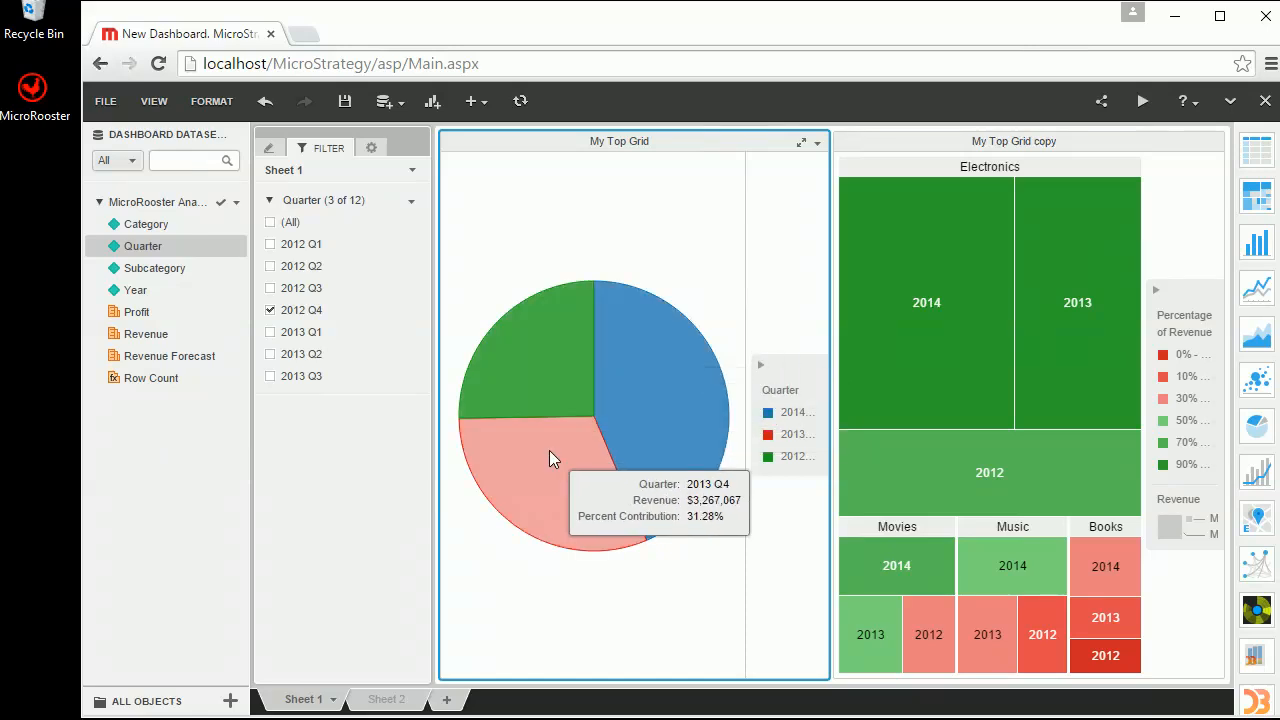
mouse_move(547, 365)
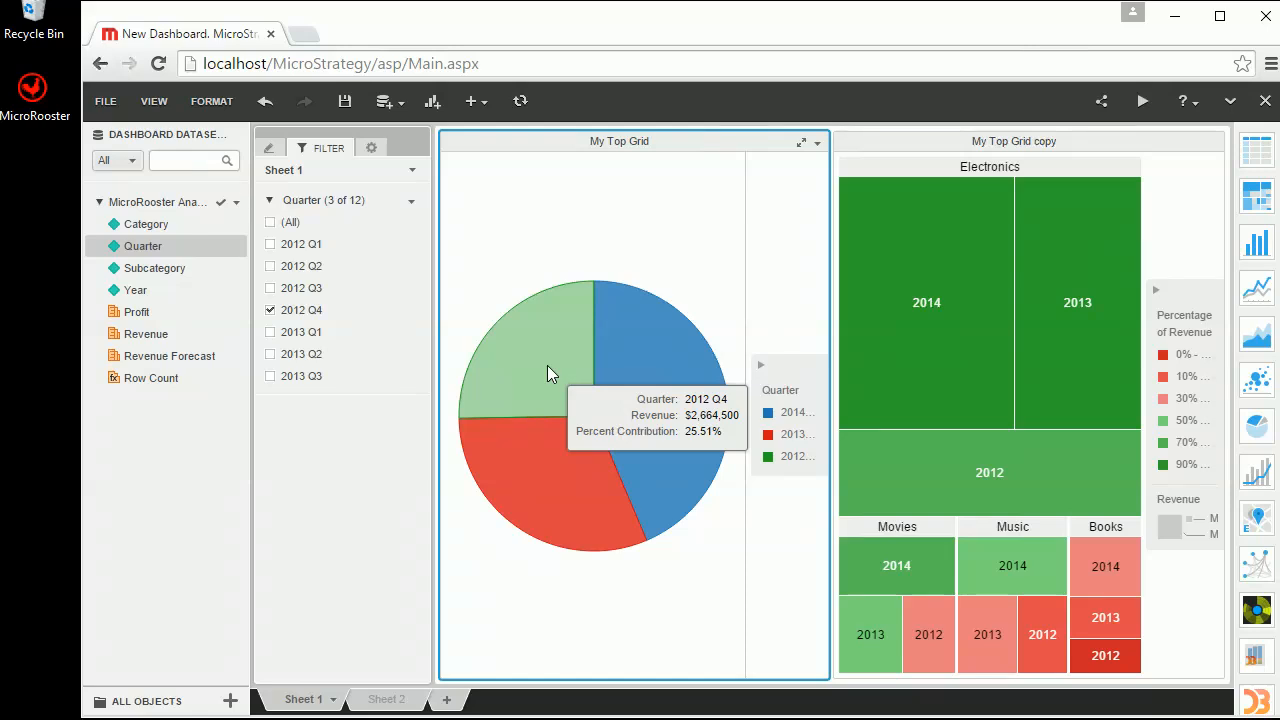
Step: Review My Top Grid's properties, including its fit options and the additional filtering and Revenue join behavior options
click(372, 150)
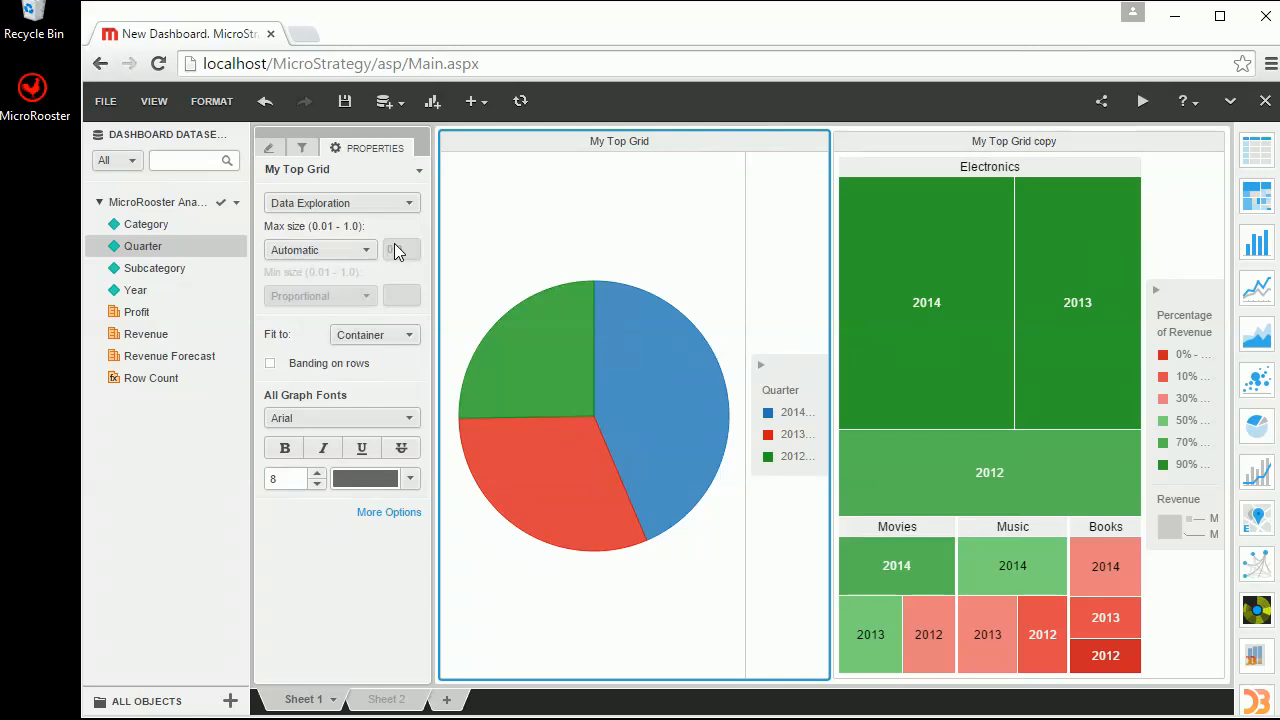
click(404, 338)
click(405, 344)
click(397, 512)
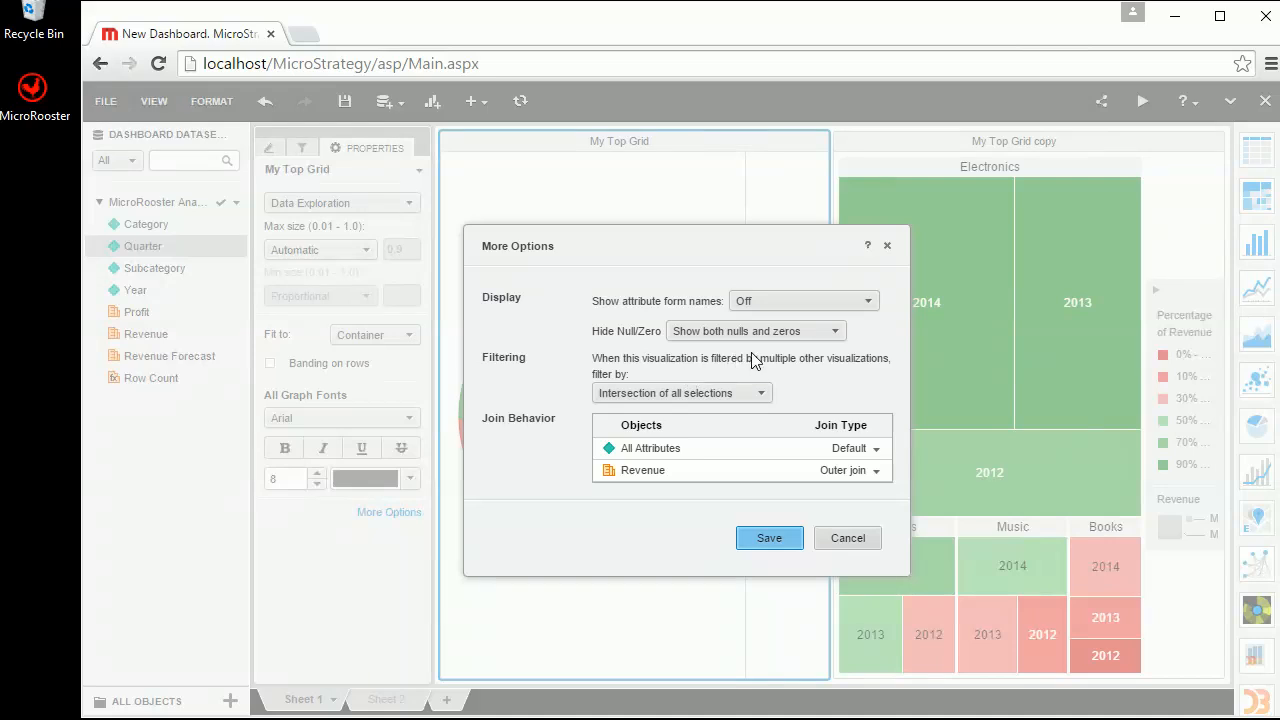
click(759, 392)
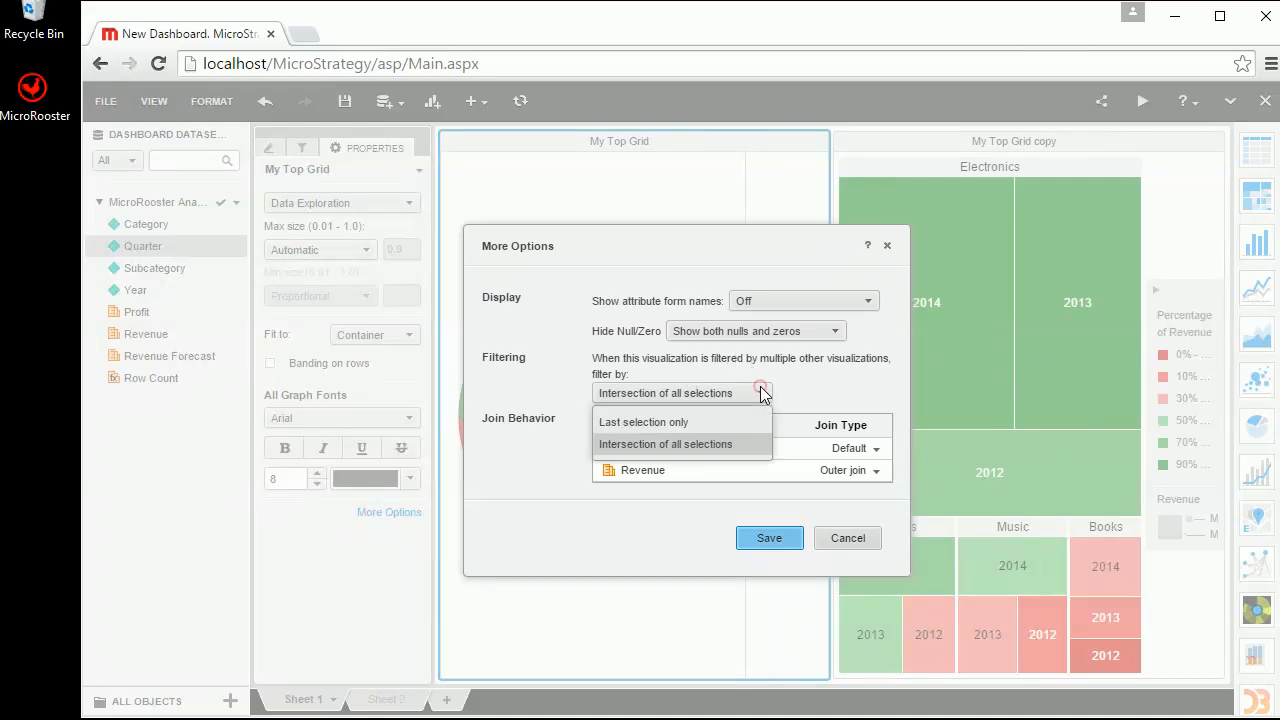
click(759, 392)
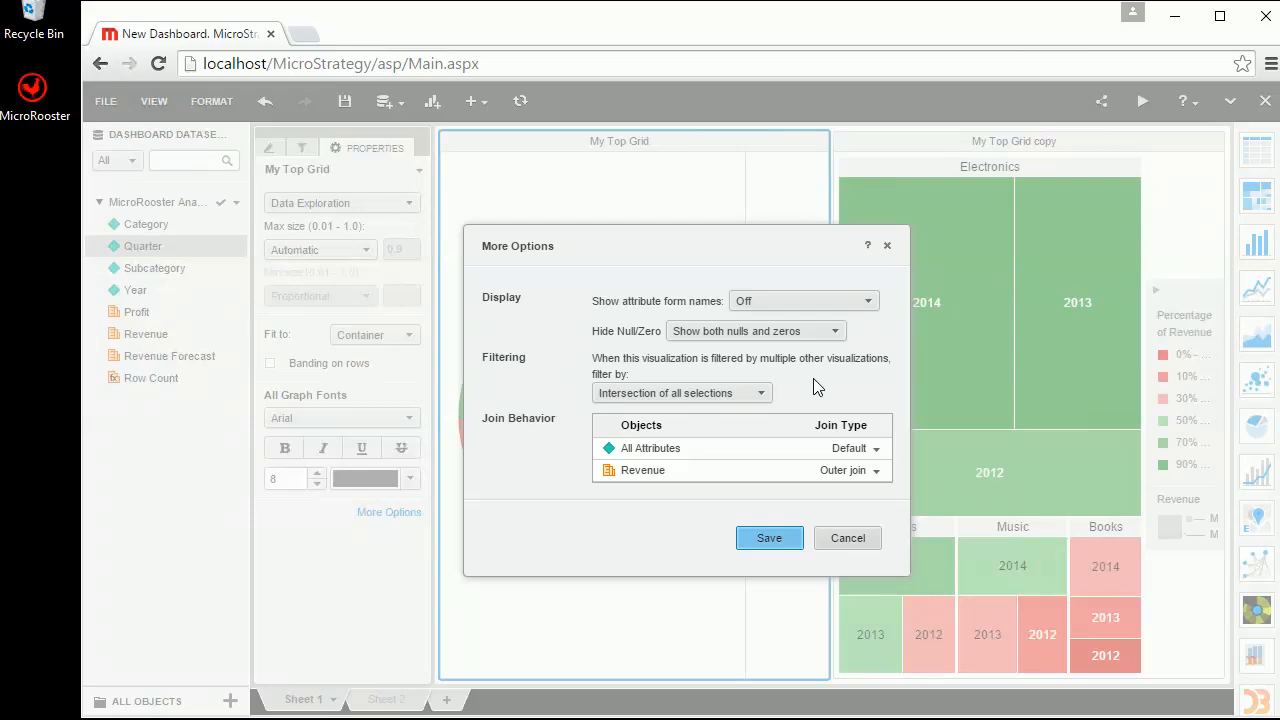
click(875, 472)
click(831, 515)
click(770, 537)
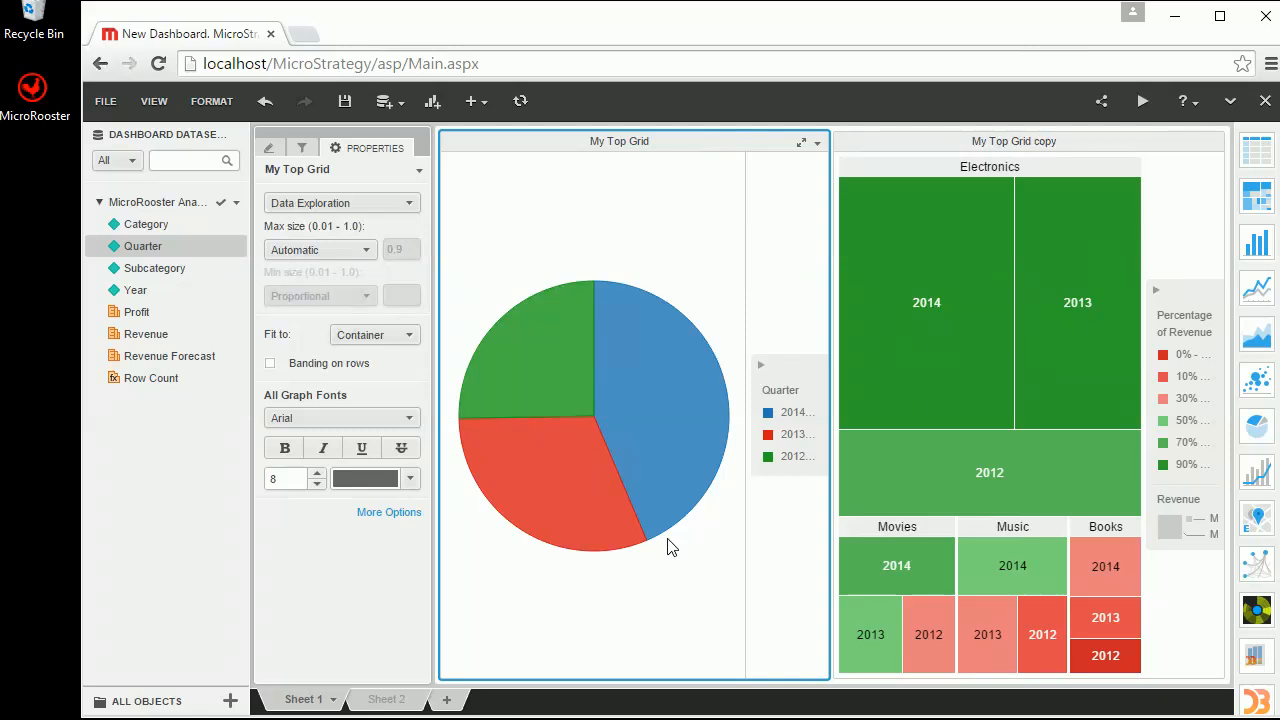
Step: Examine the Revenue threshold color ranges of the My Top Grid copy heat map without changing them
click(1085, 141)
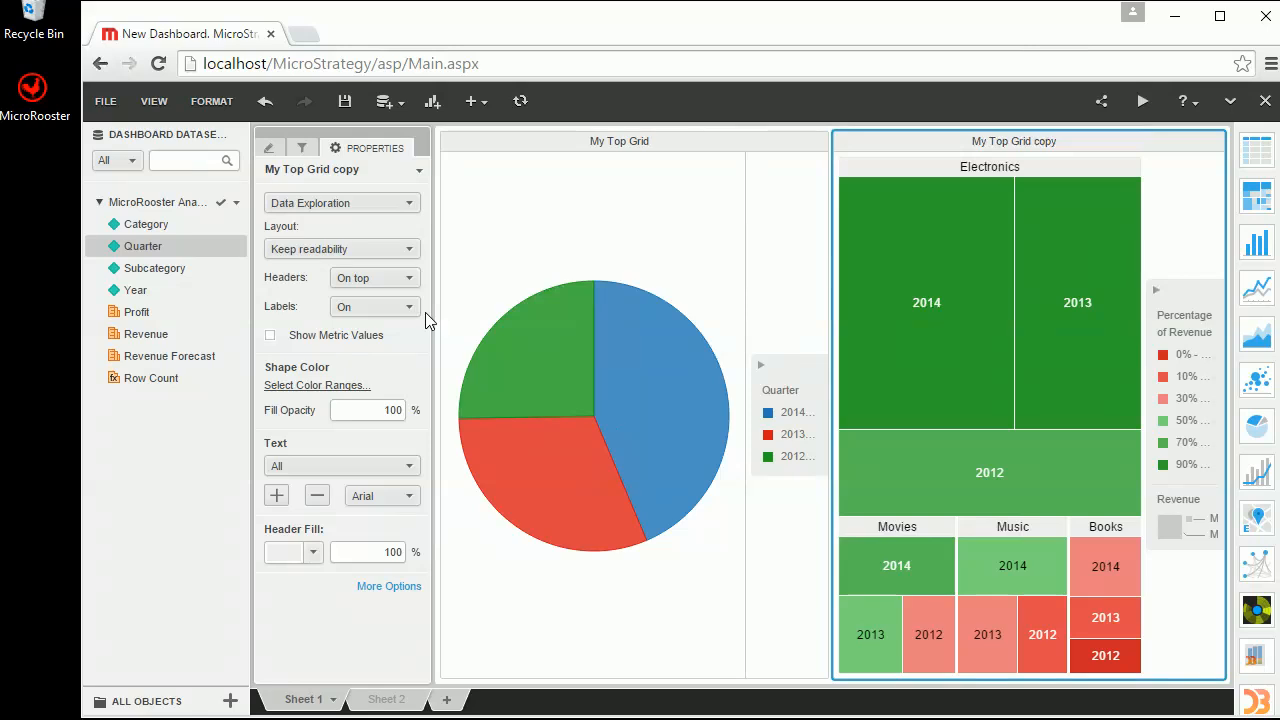
click(346, 389)
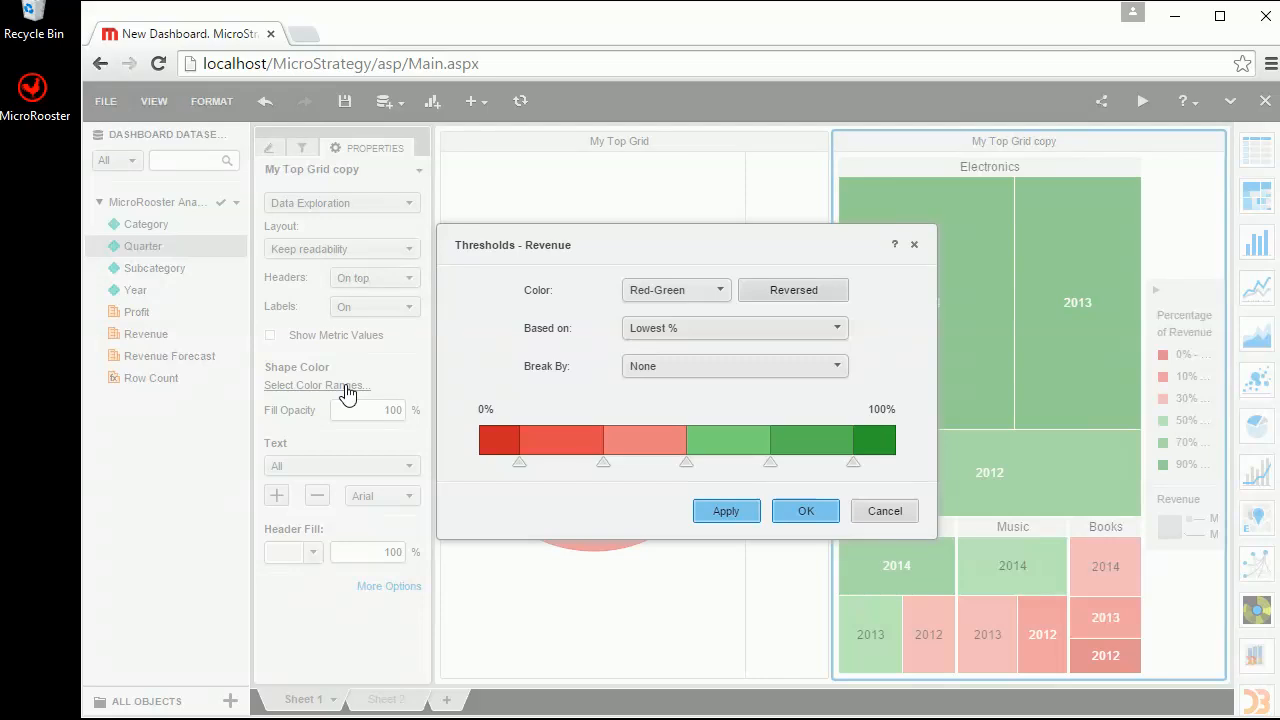
click(880, 511)
Step: Use My Top Grid as a filter targeting My Top Grid copy, with Filter applied to data on selection
click(643, 238)
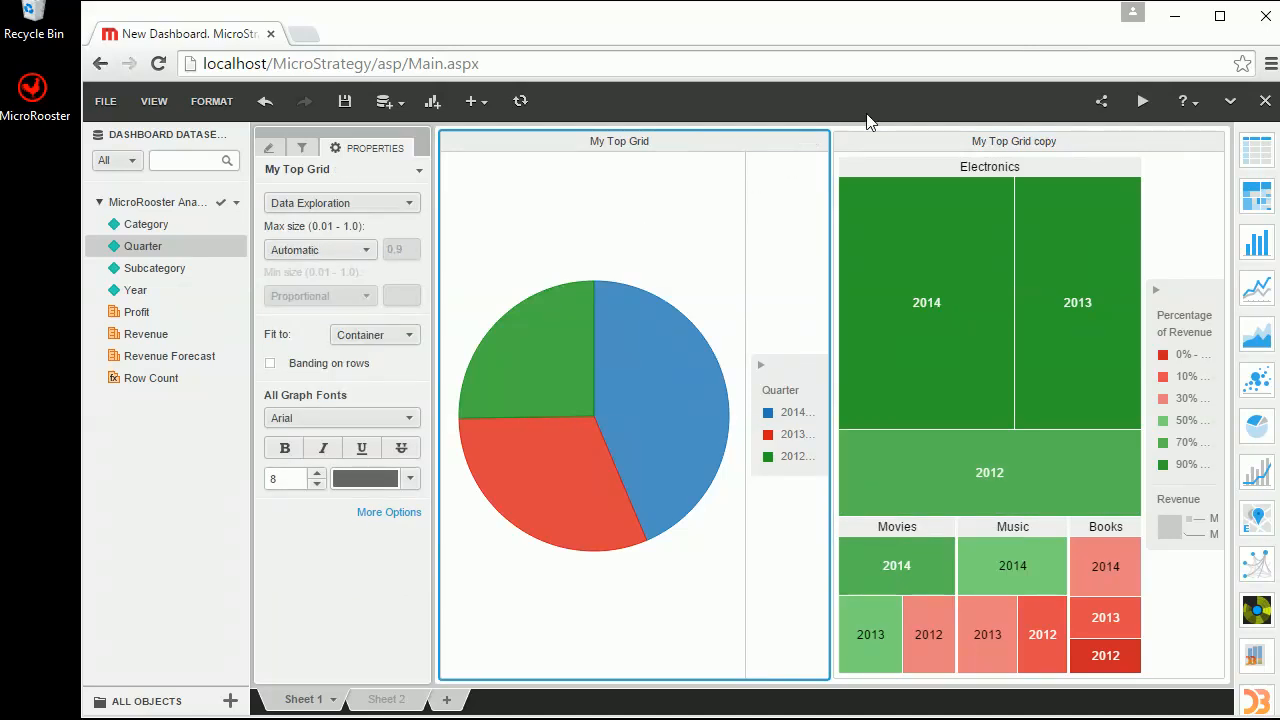
click(819, 143)
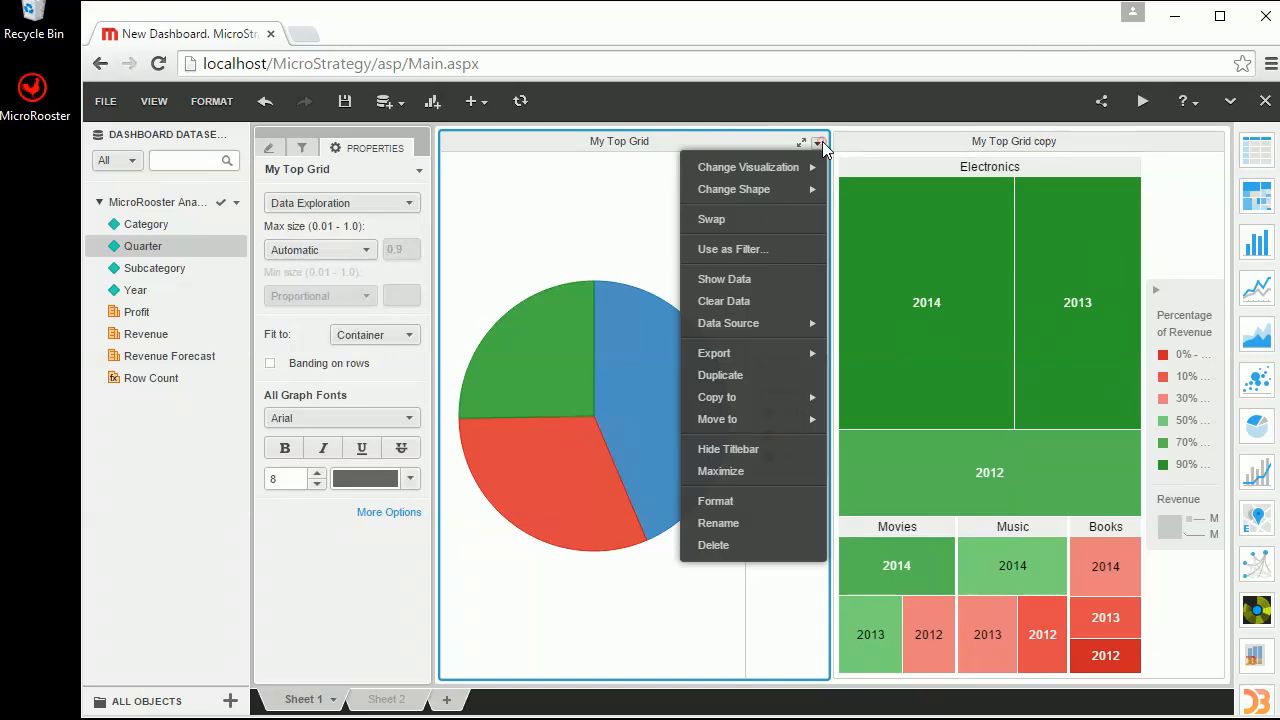
click(752, 249)
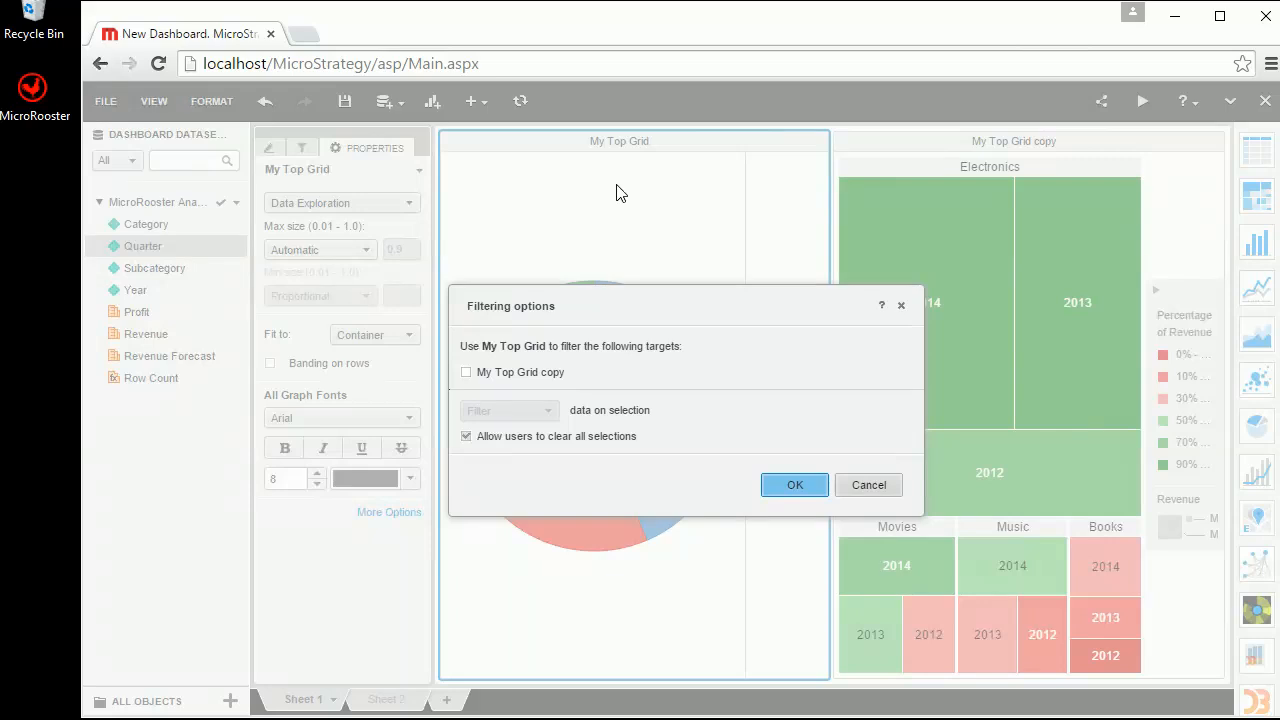
click(466, 374)
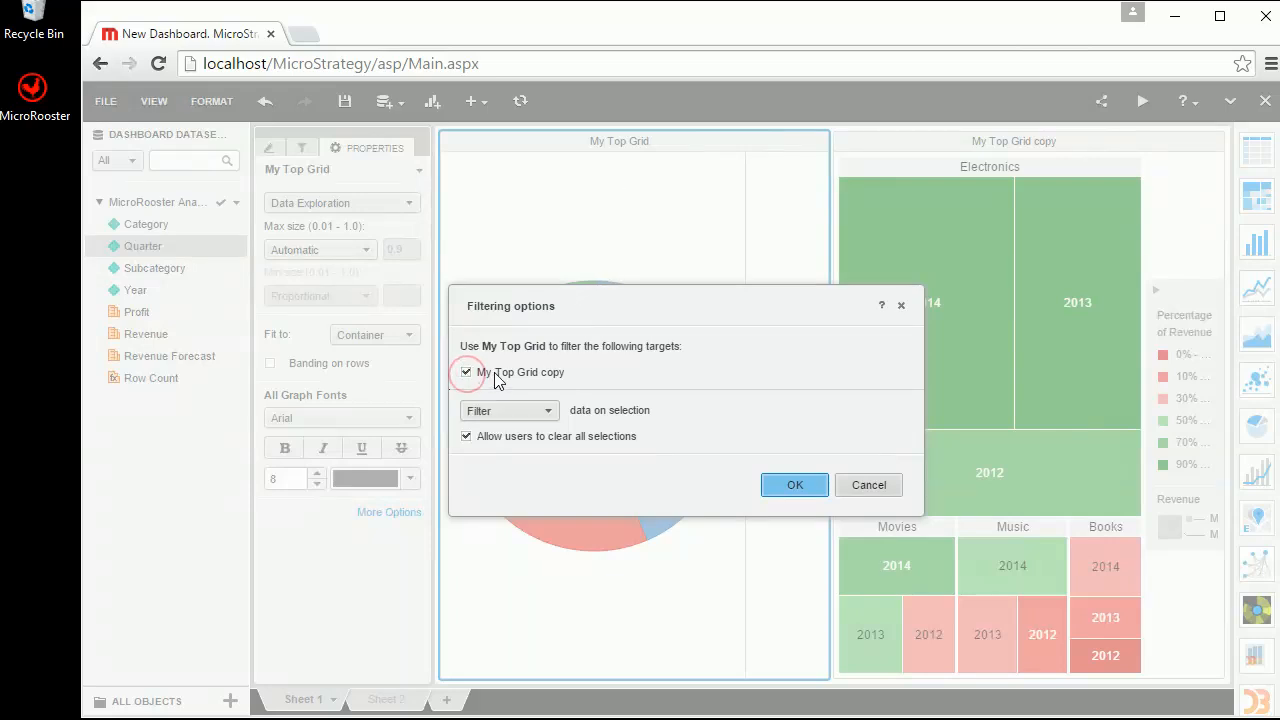
click(551, 411)
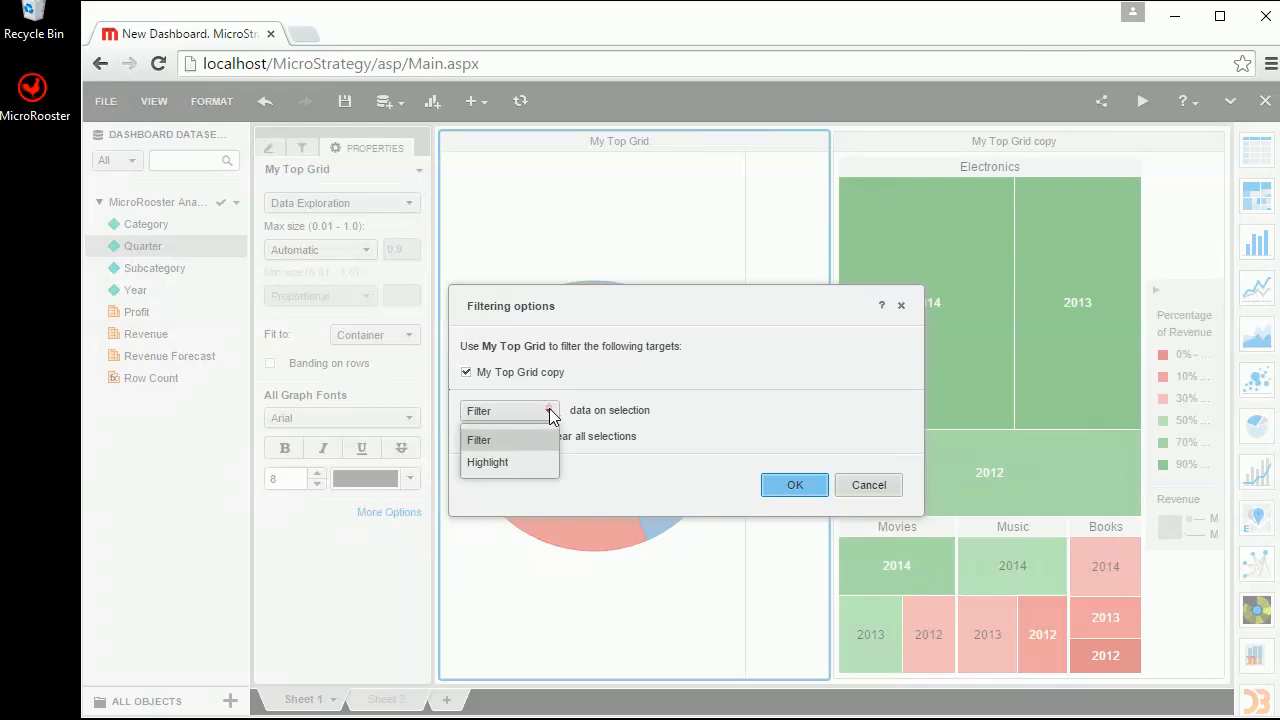
click(550, 412)
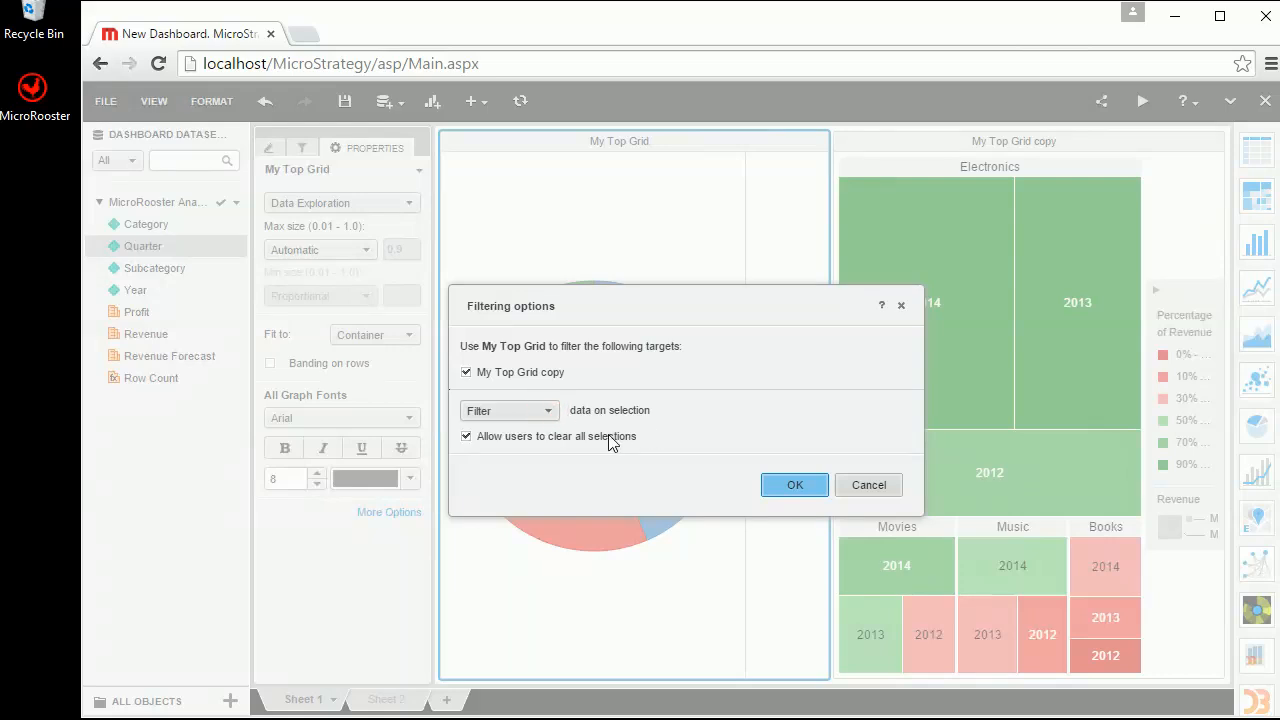
click(790, 484)
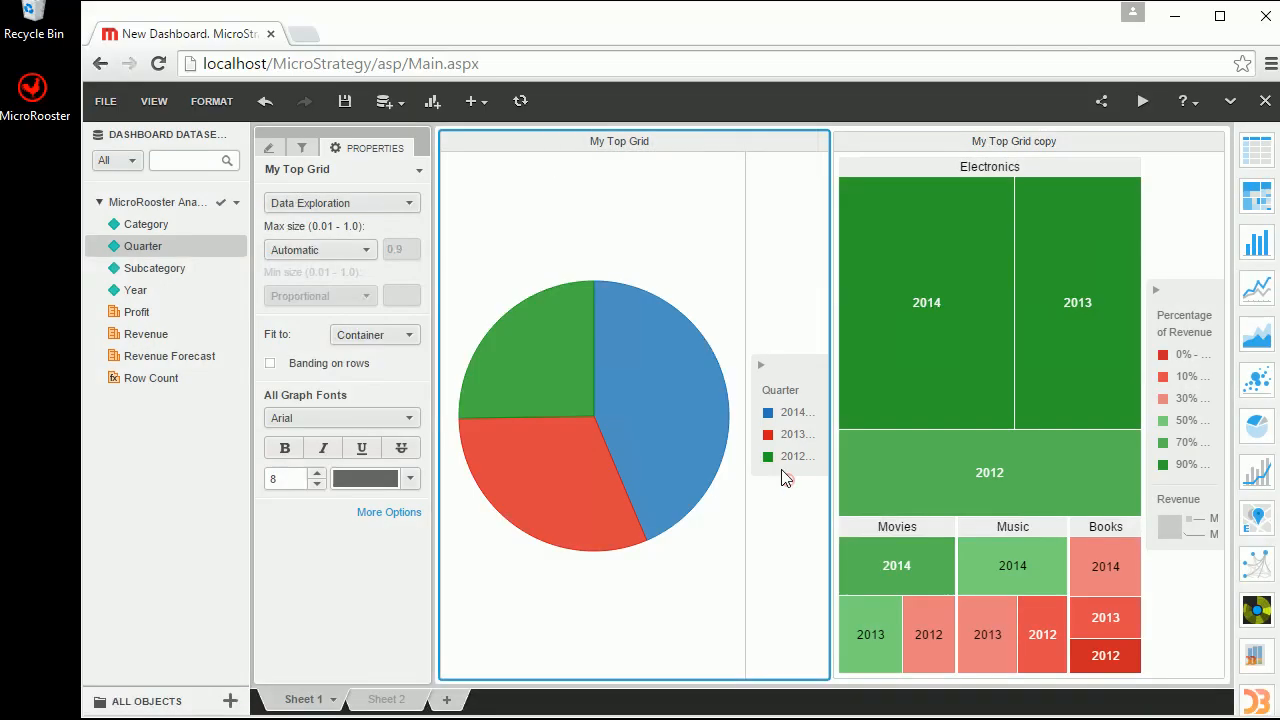
Step: Test the pie chart's filtering of the heat map by selecting the 2012 Q4, 2014 Q4 and 2013 Q4 slices in turn
click(558, 336)
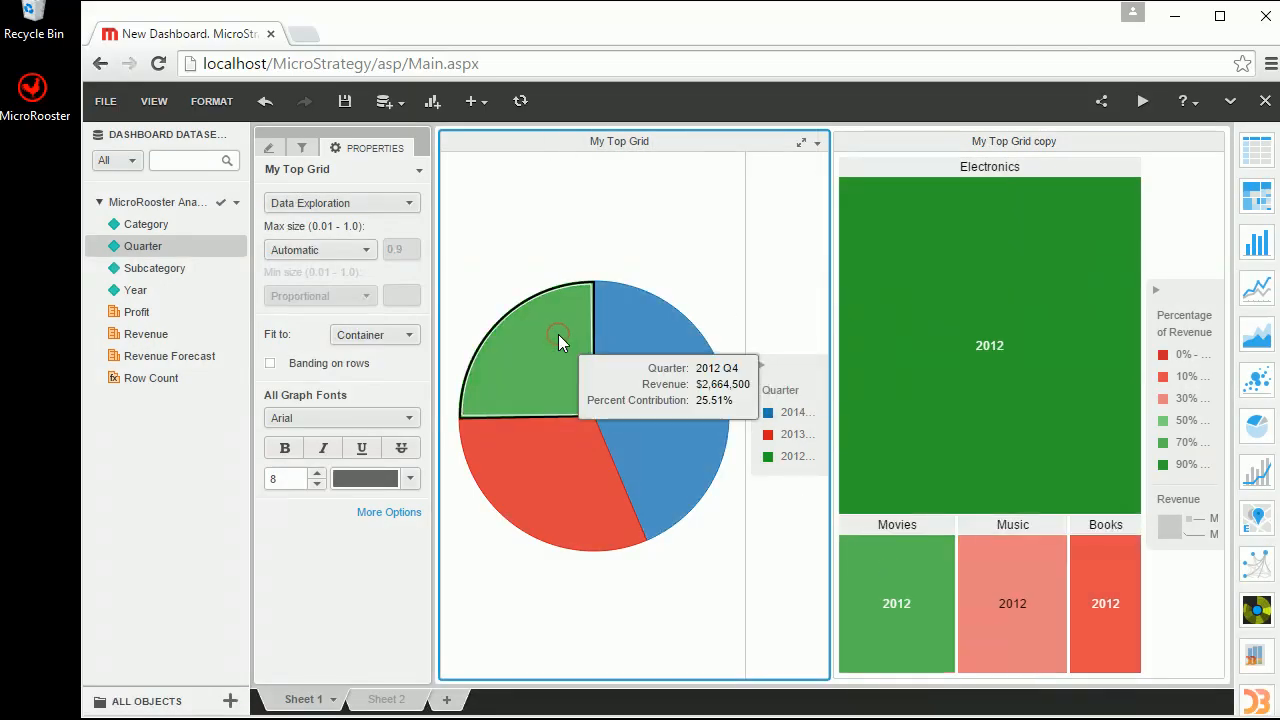
click(661, 346)
click(545, 438)
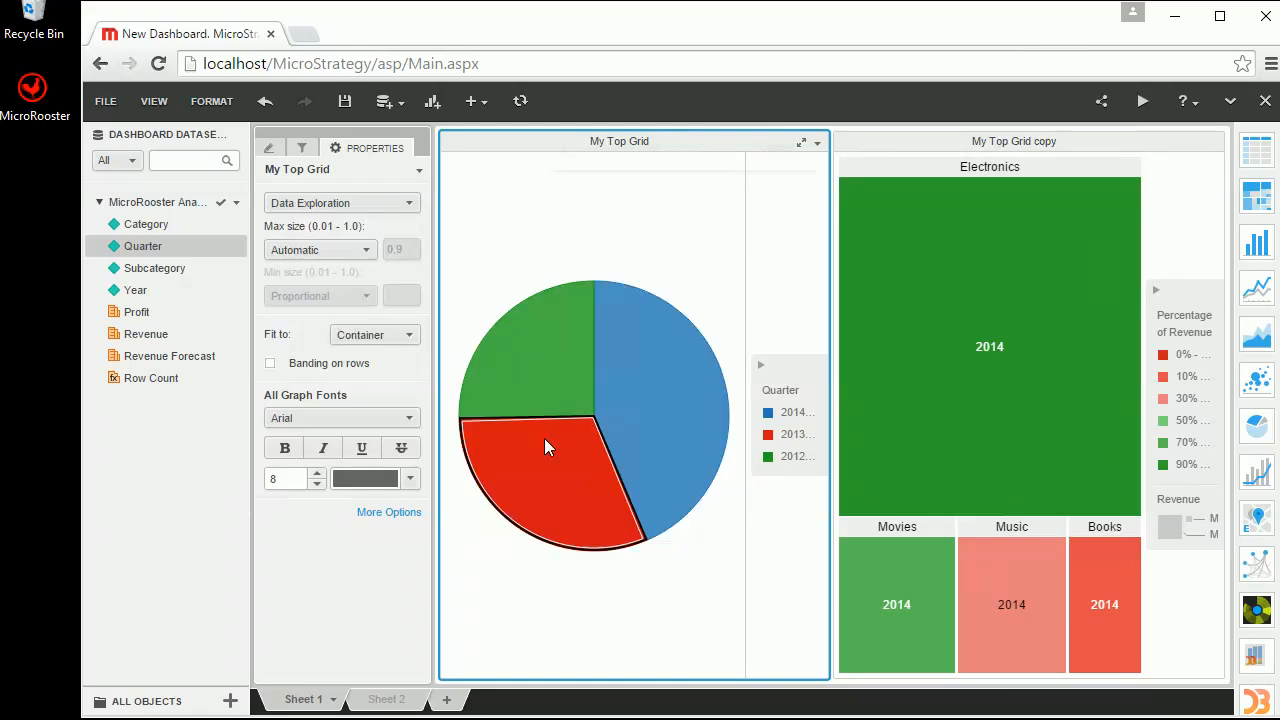
Step: Exclude the 2014 Q4 and 2012 Q4 slices from the pie chart and filter the heat map by the 2013 Q4 slice
click(611, 368)
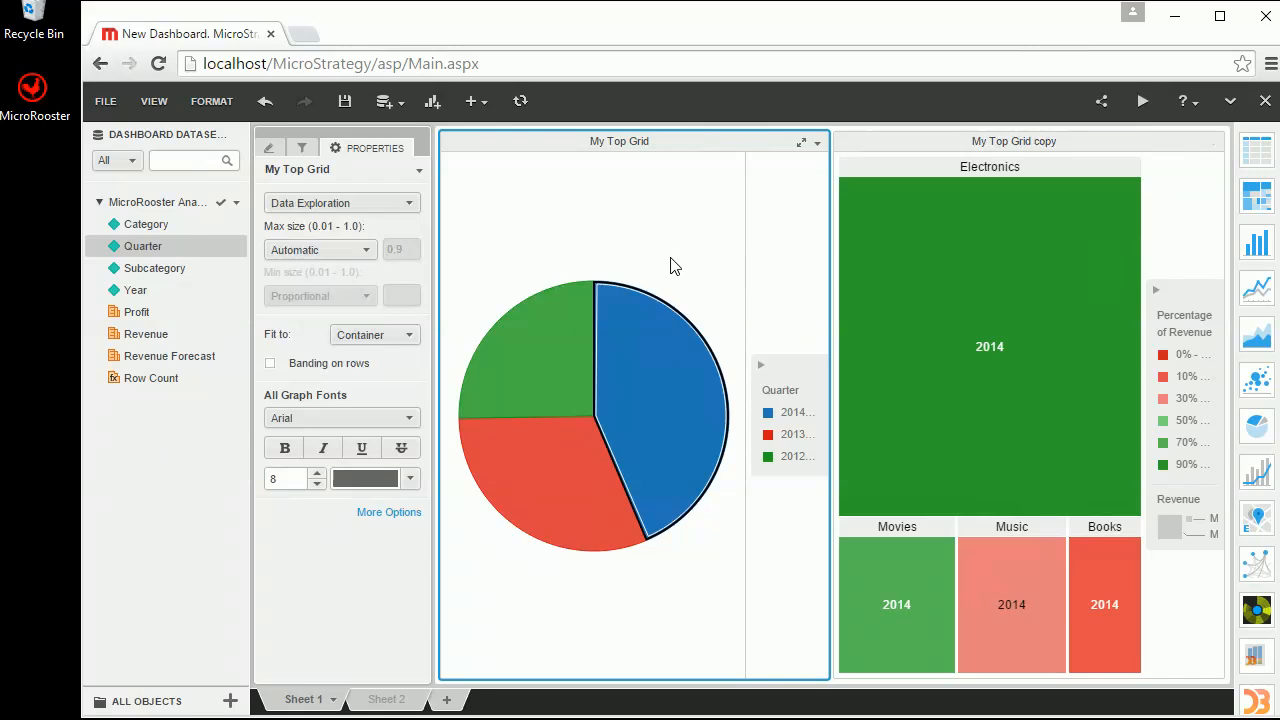
mouse_move(667, 364)
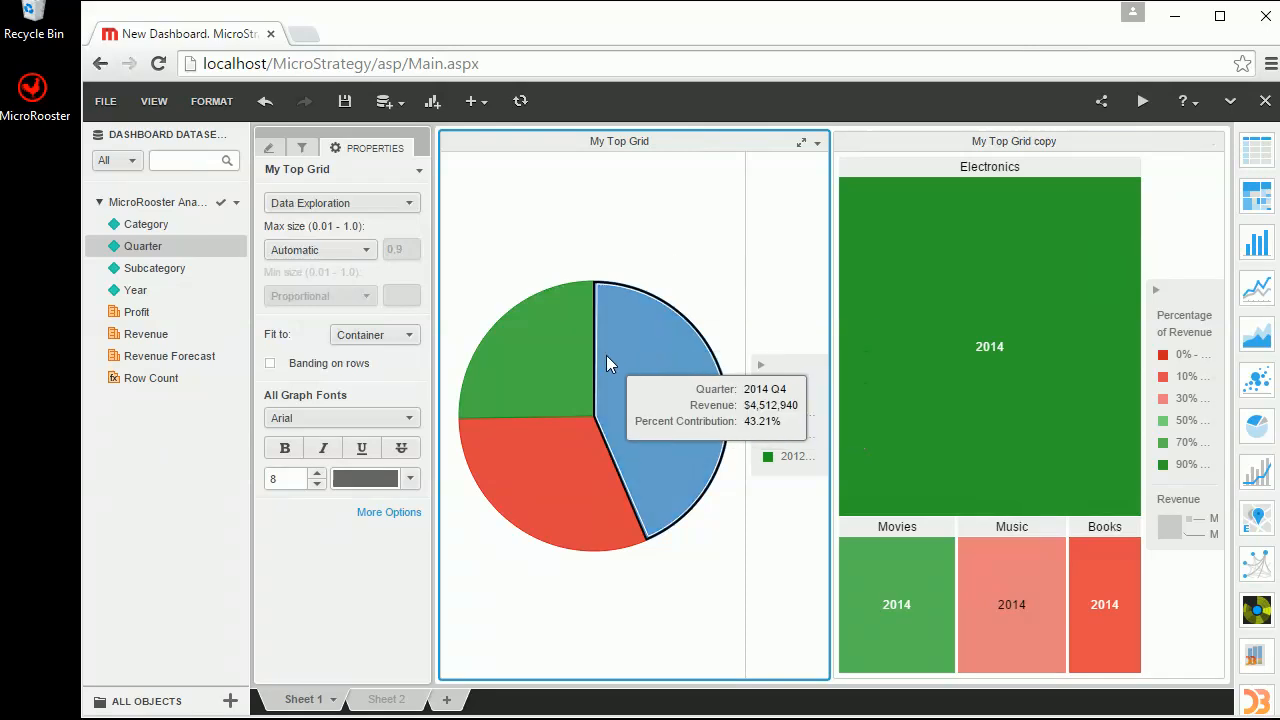
ctrl+click(557, 356)
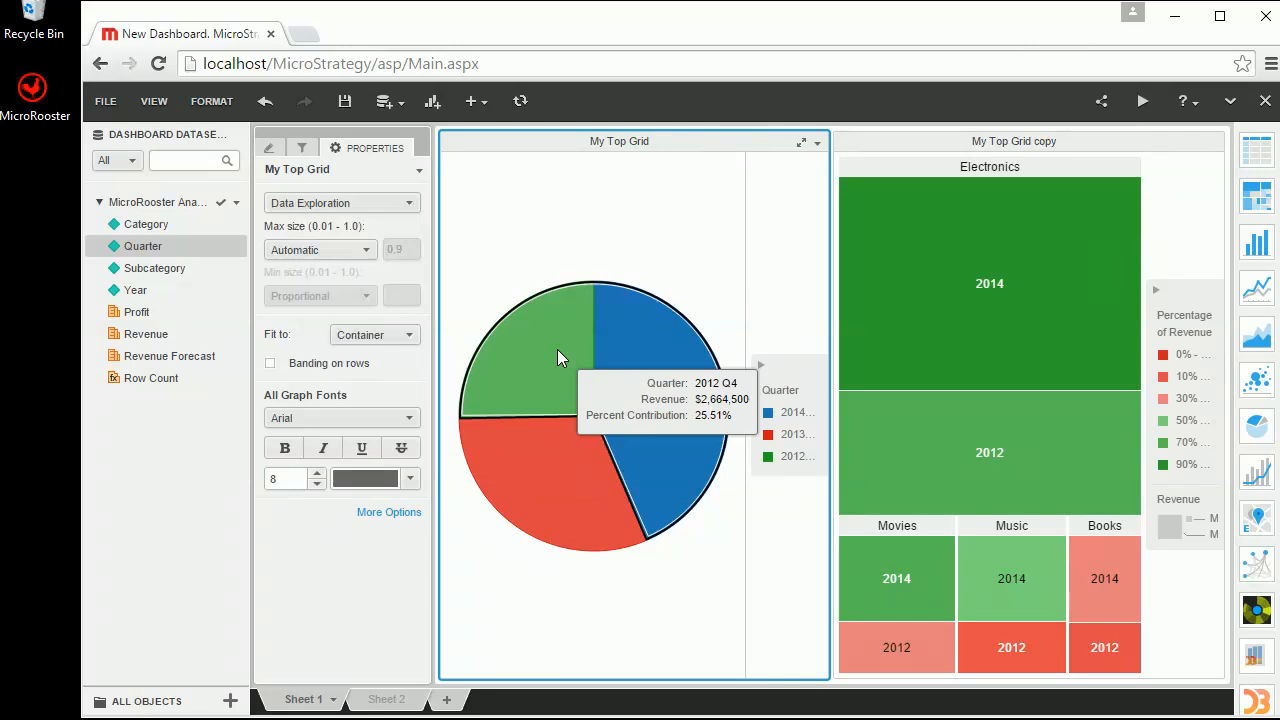
right_click(557, 349)
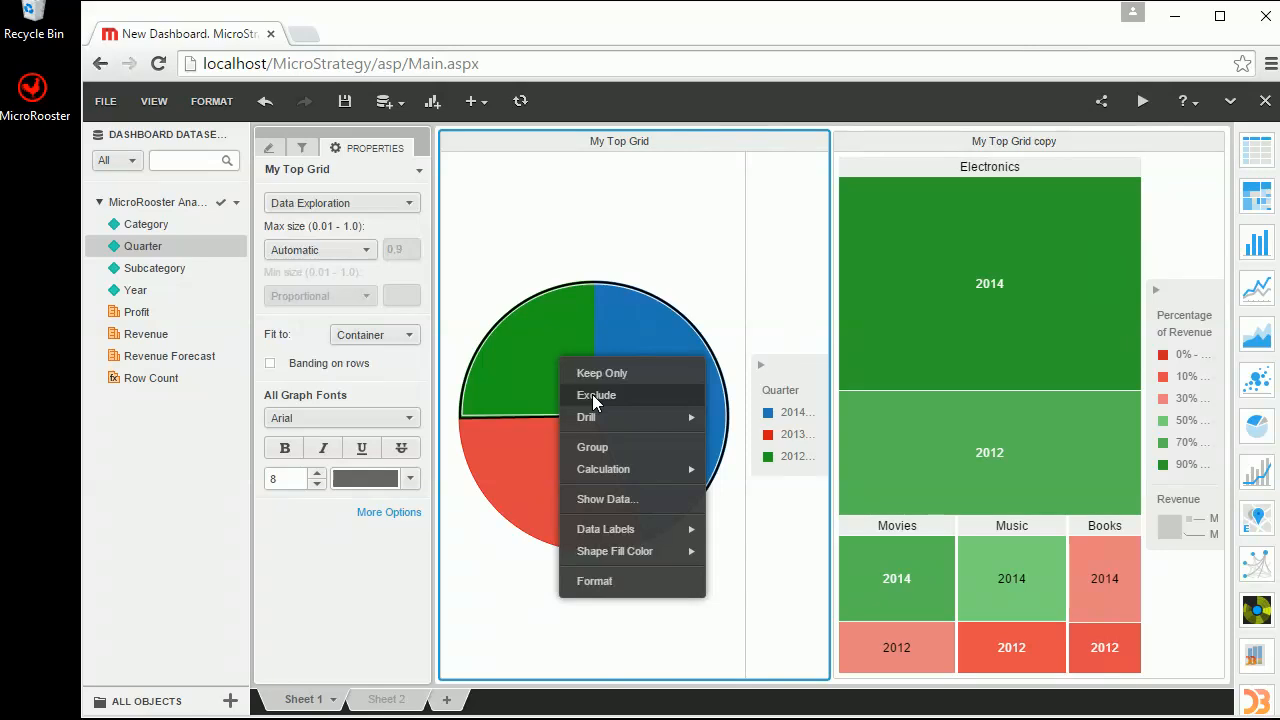
click(592, 394)
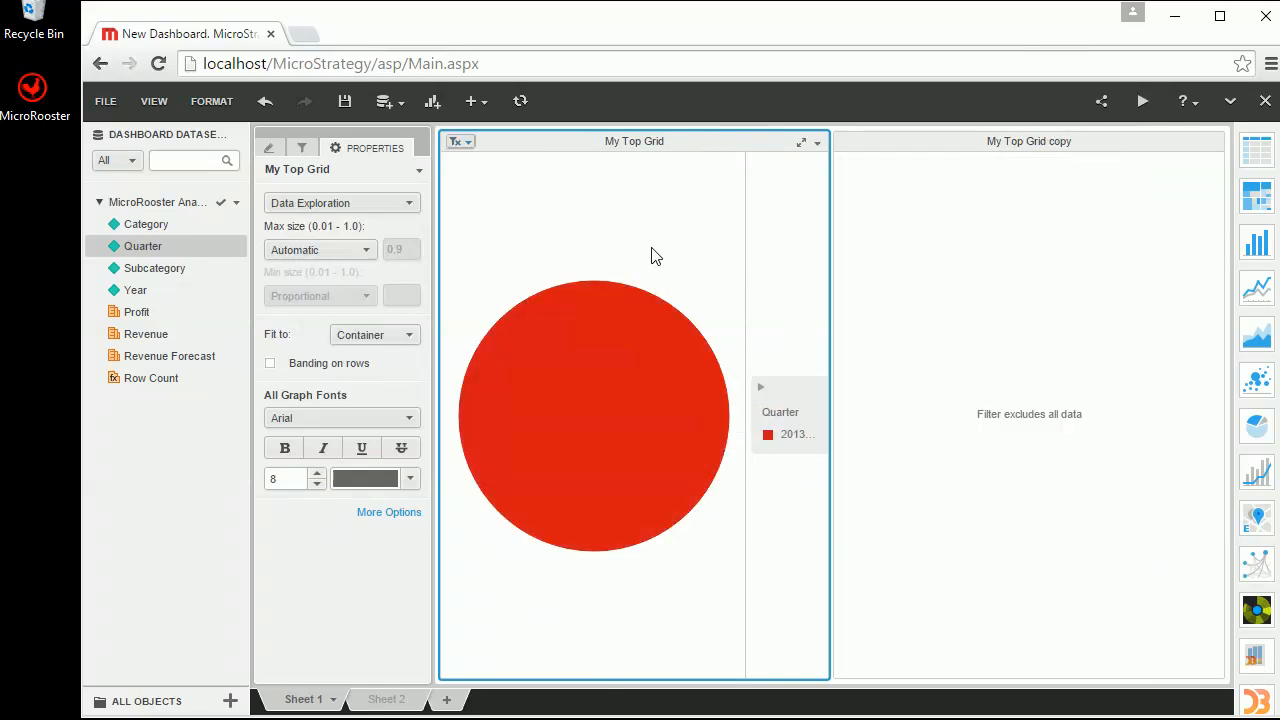
click(636, 452)
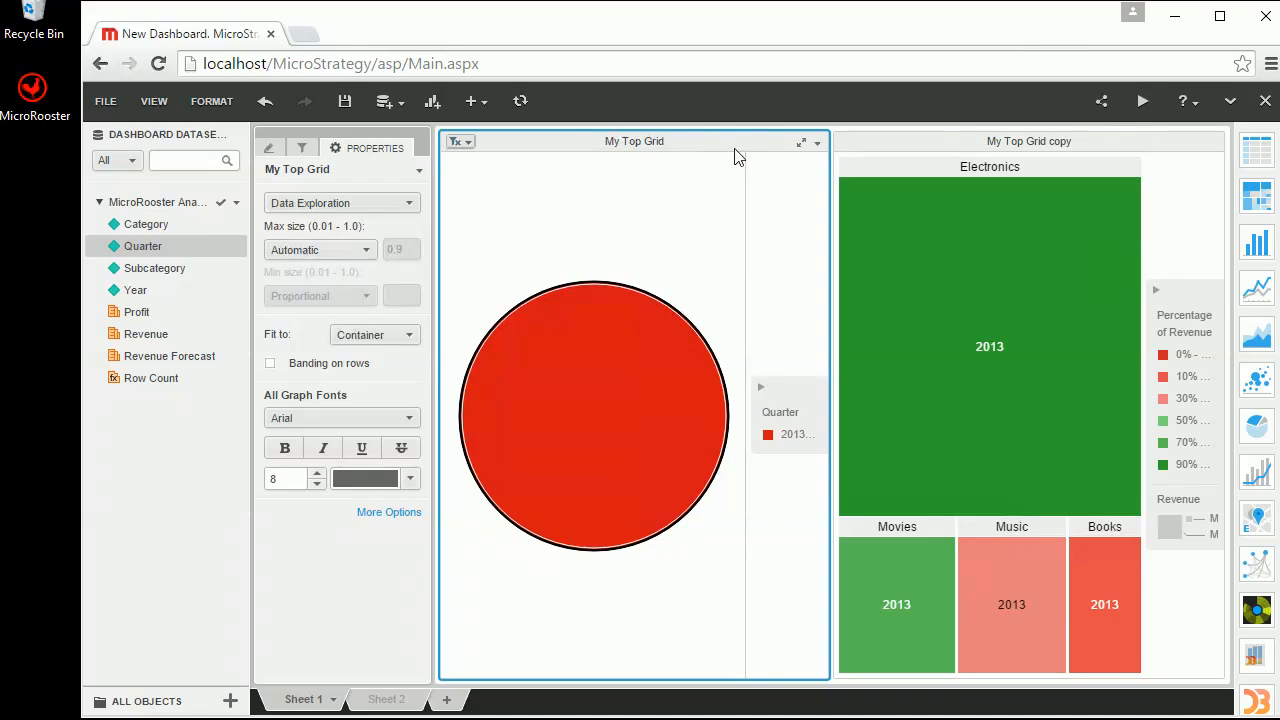
Step: Hide My Top Grid's title bar and add a text box reading "This is my dashboard" above the visualizations
click(817, 143)
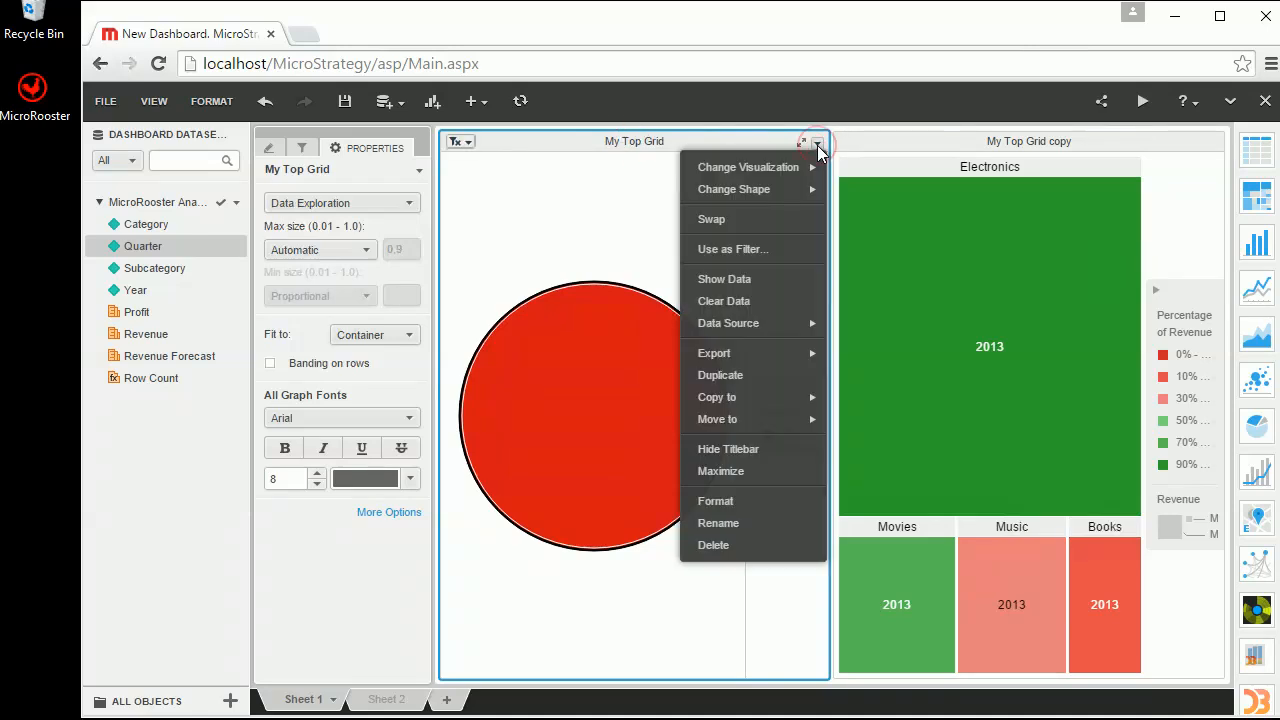
click(758, 453)
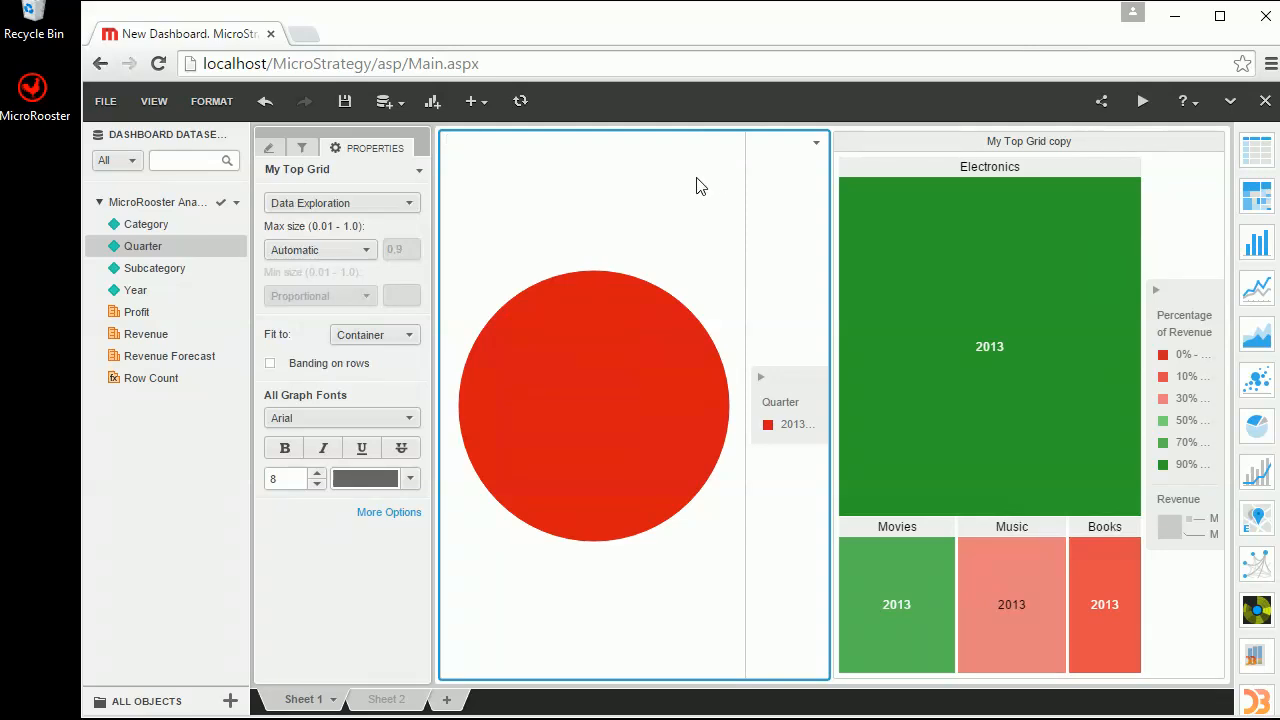
click(491, 104)
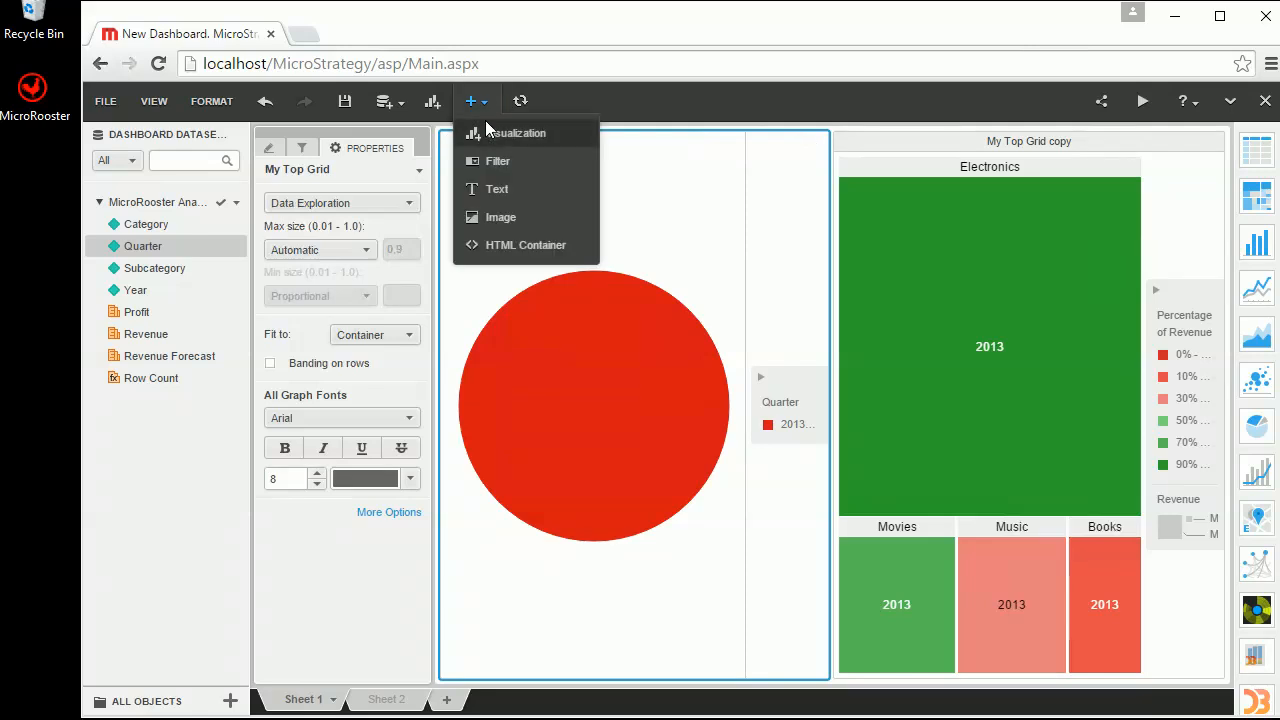
click(498, 192)
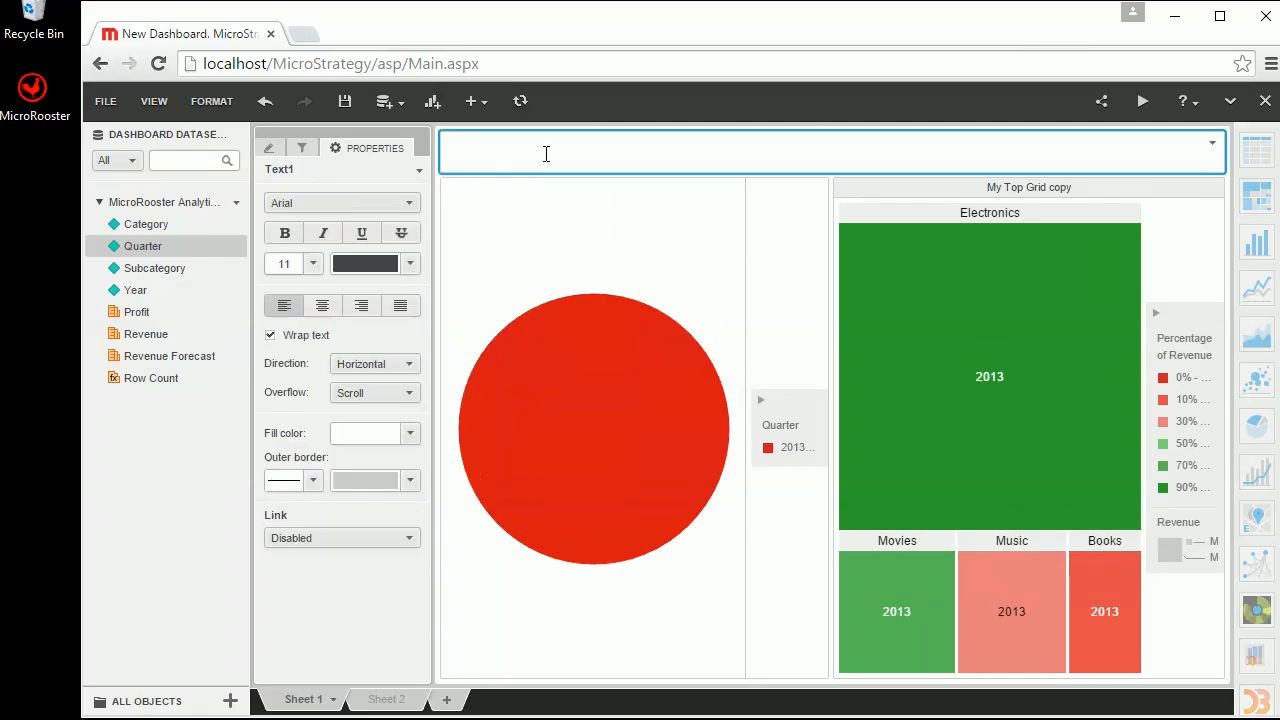
text(This is my dashboard)
click(572, 194)
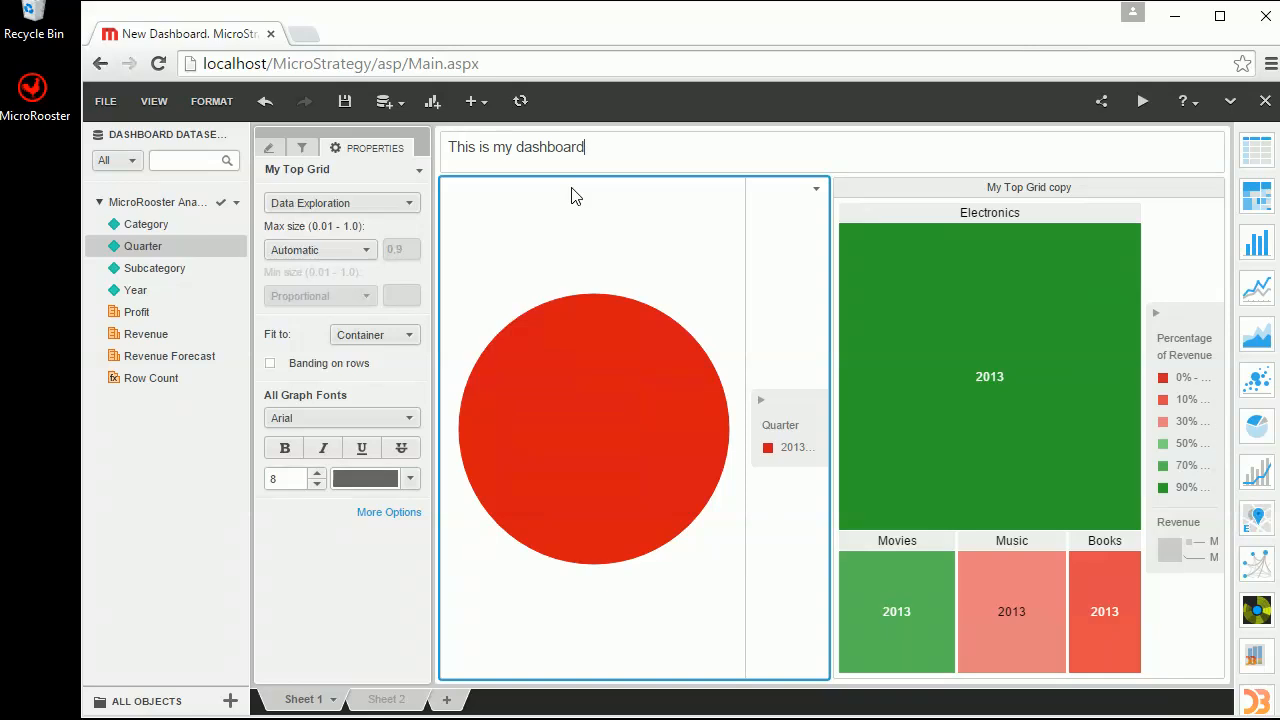
Step: Display the dashboard in full-screen Presentation Mode
click(1143, 99)
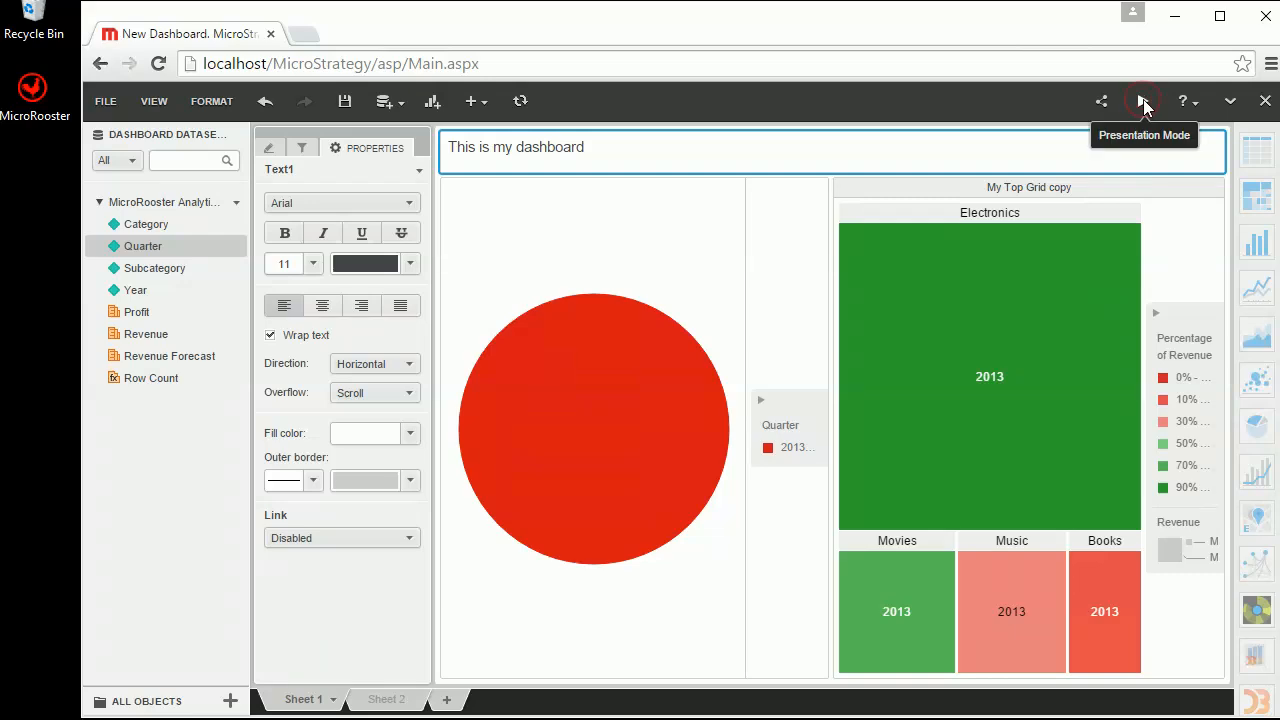
click(1143, 99)
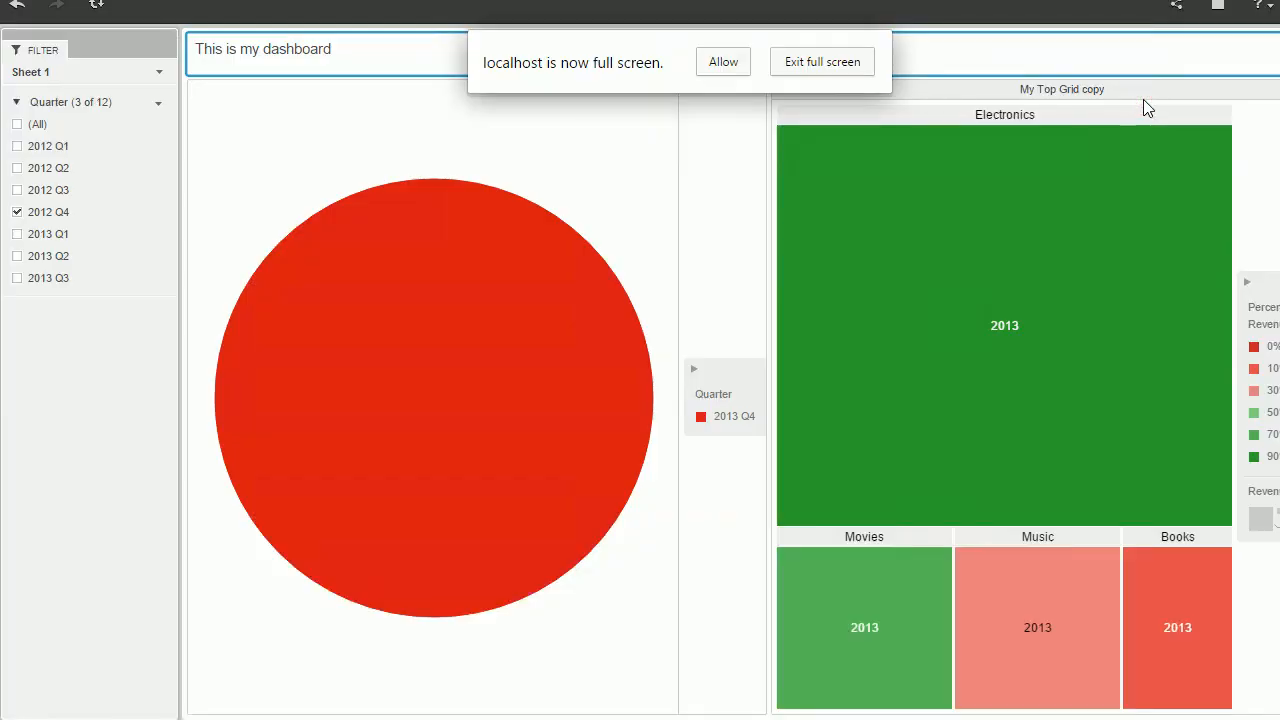
Step: Exit full-screen Presentation Mode back to the dashboard editor, and briefly show and hide the page header
click(821, 62)
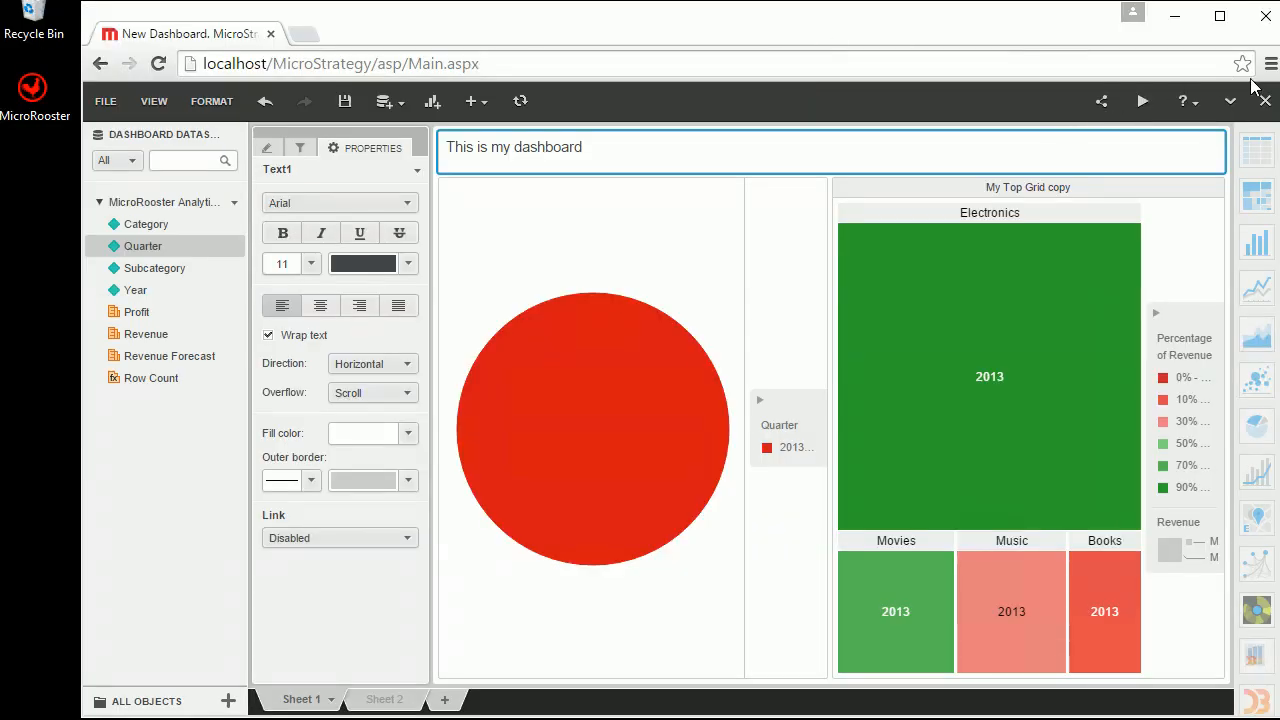
click(1264, 100)
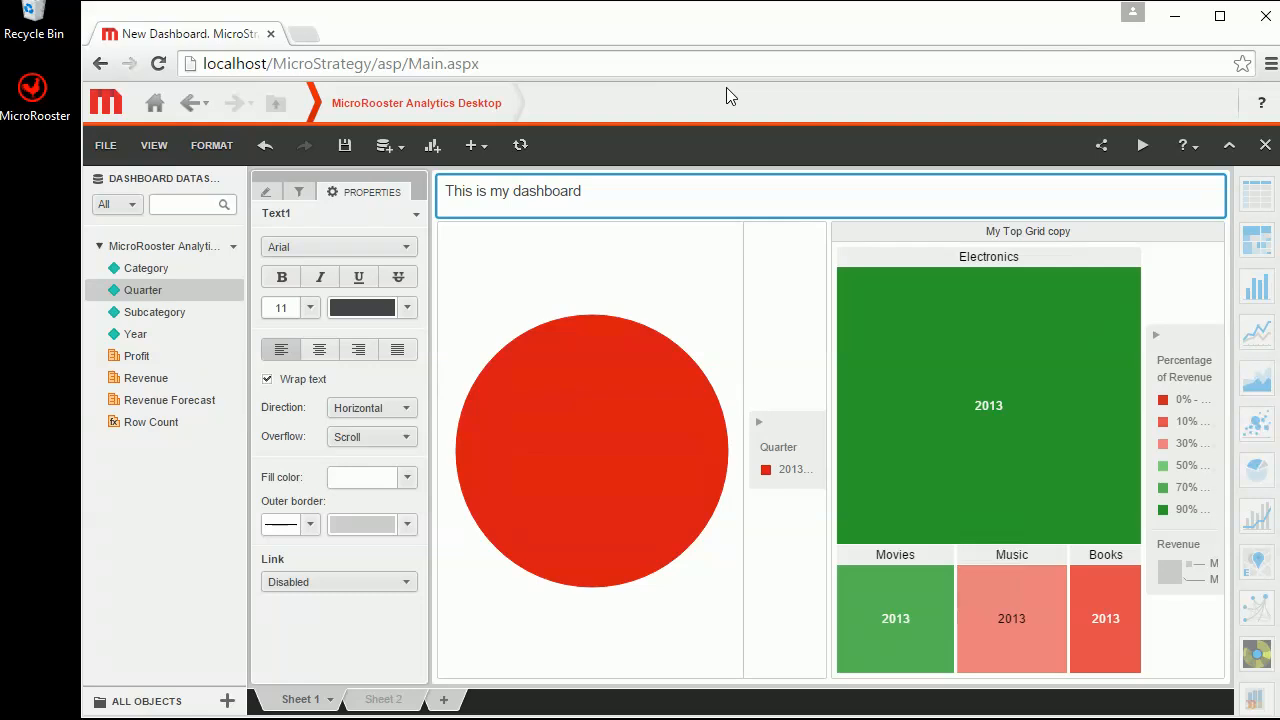
click(1230, 146)
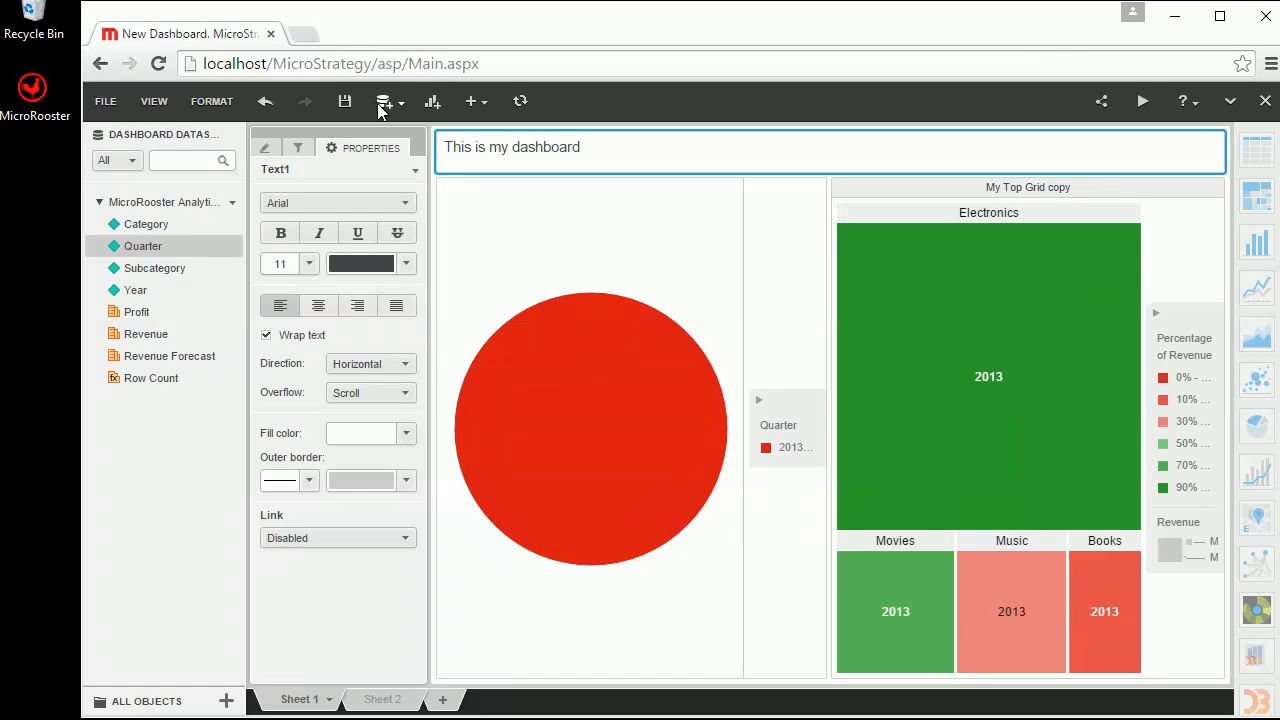
Step: Examine the Dashboard Formatting Properties for fonts, titles and containers, and cancel the dialog
click(211, 108)
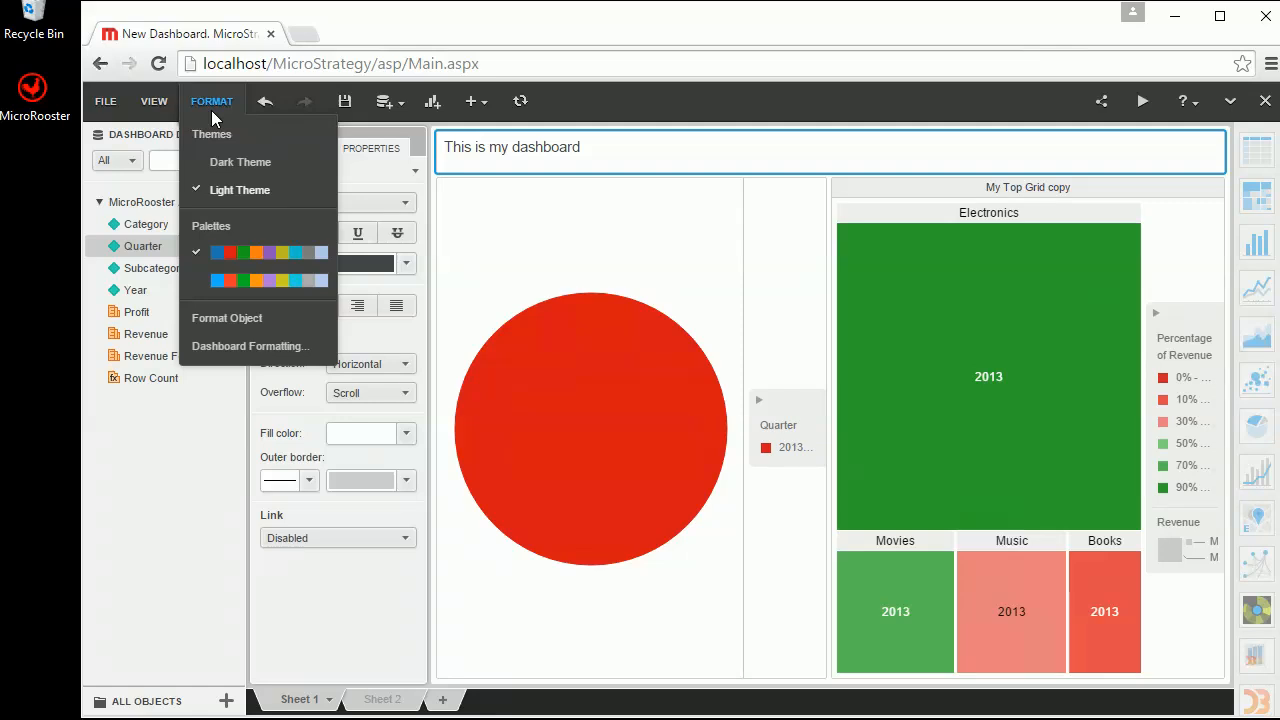
click(243, 345)
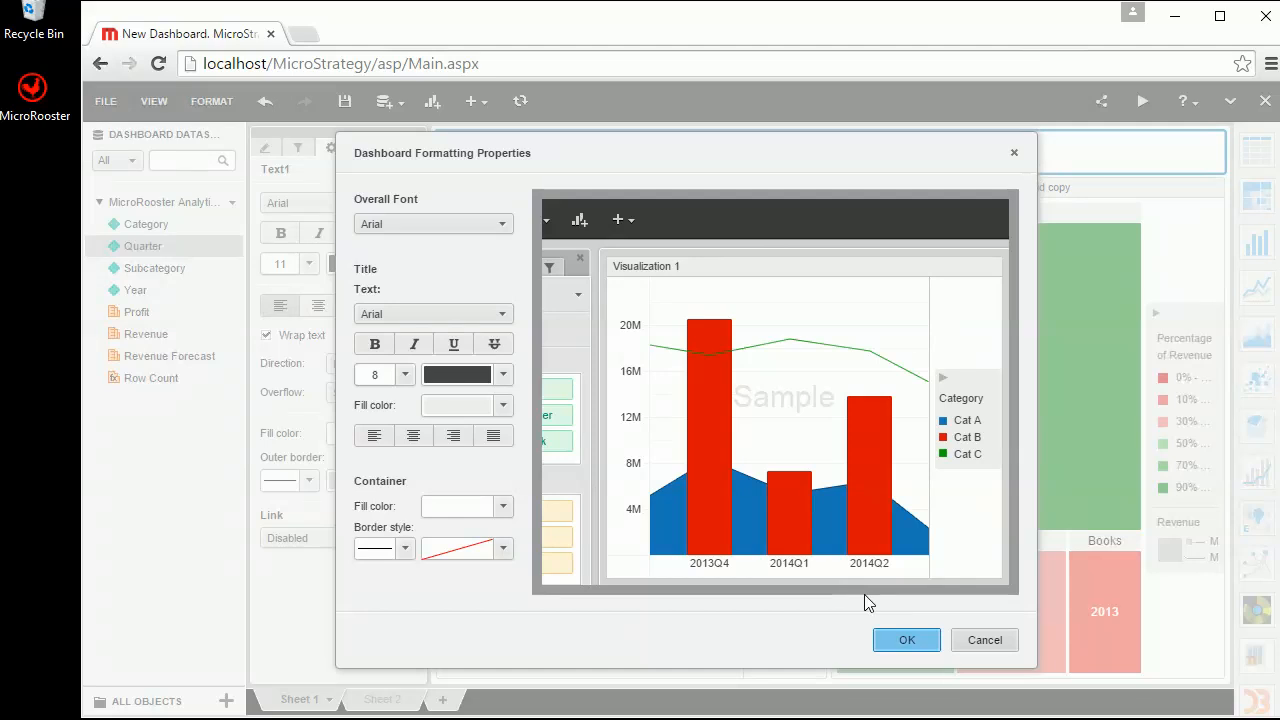
click(960, 640)
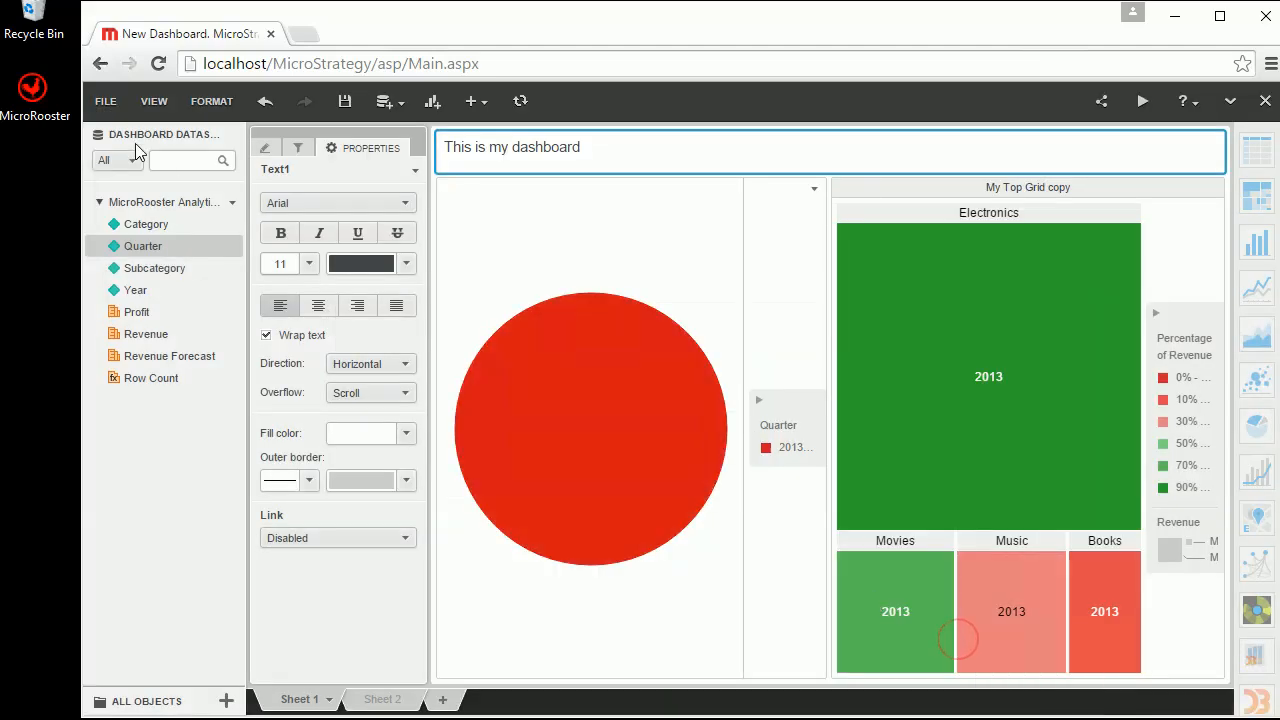
Step: Try to convert the dashboard to a document
click(108, 104)
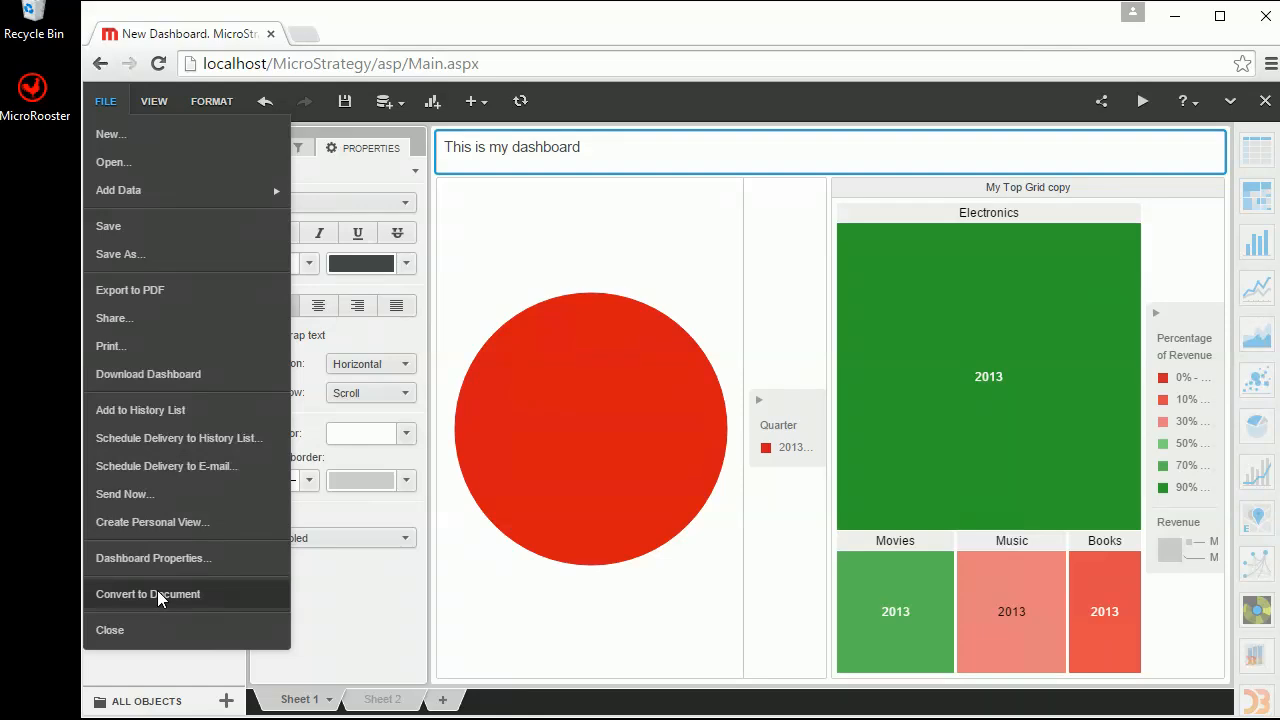
click(157, 594)
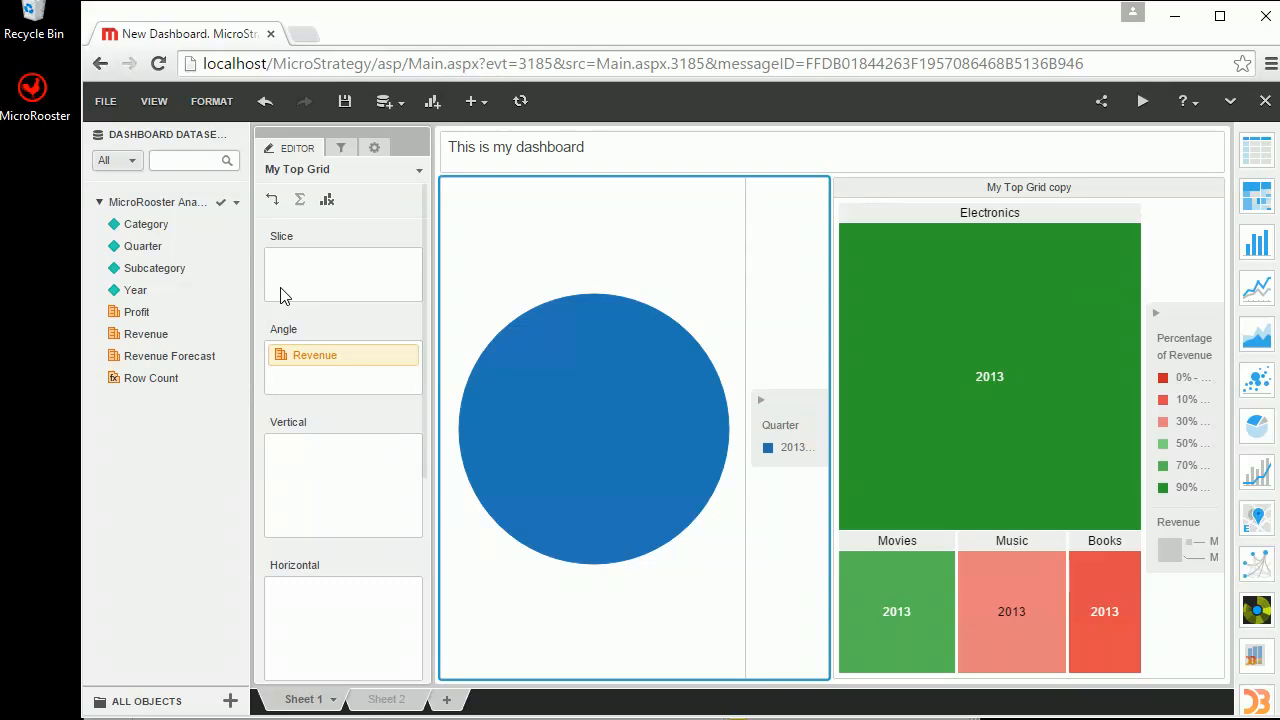
Step: Create a calculated Profit/Revenue metric from the dataset's Profit and Revenue metrics
click(164, 312)
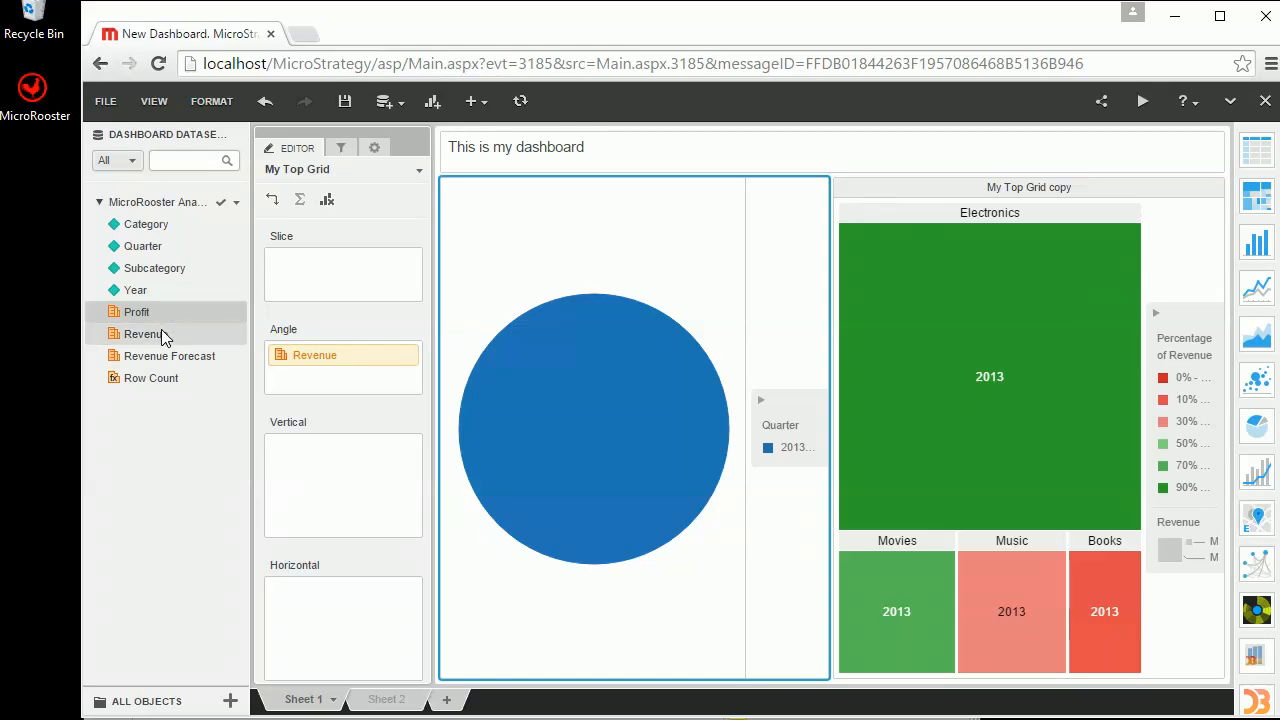
ctrl+click(161, 330)
right_click(161, 330)
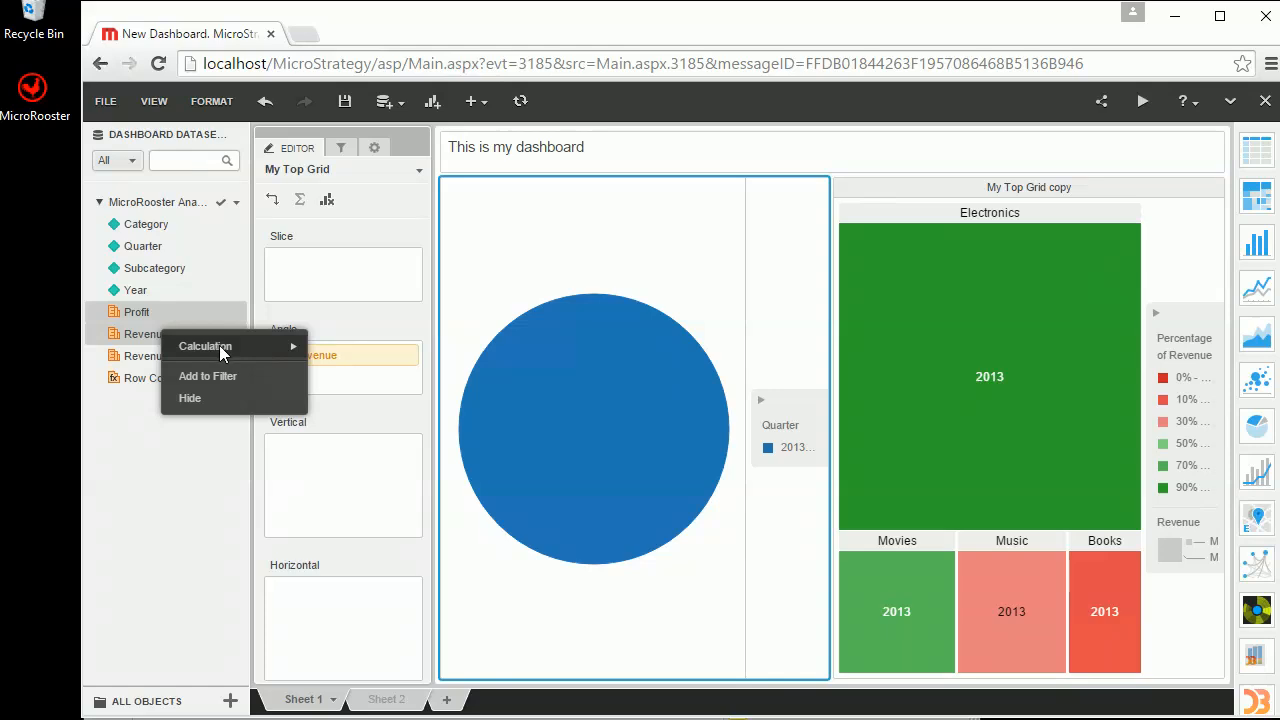
mouse_move(220, 347)
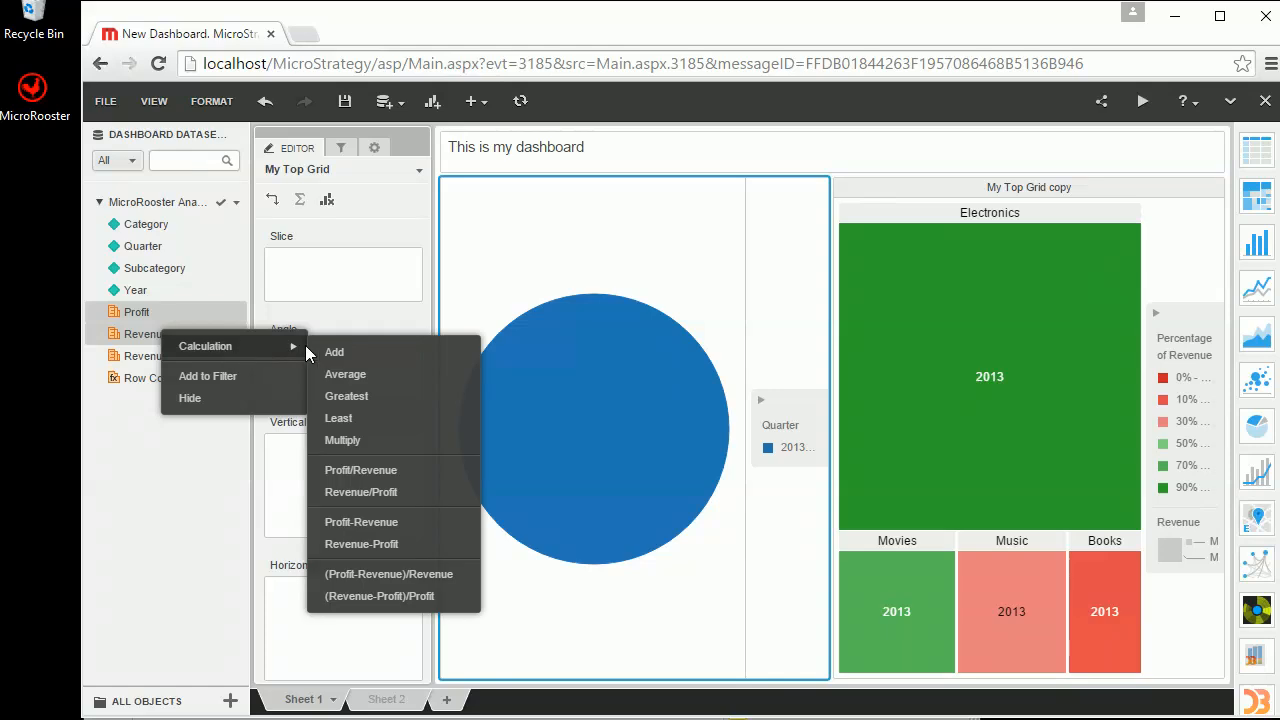
click(374, 469)
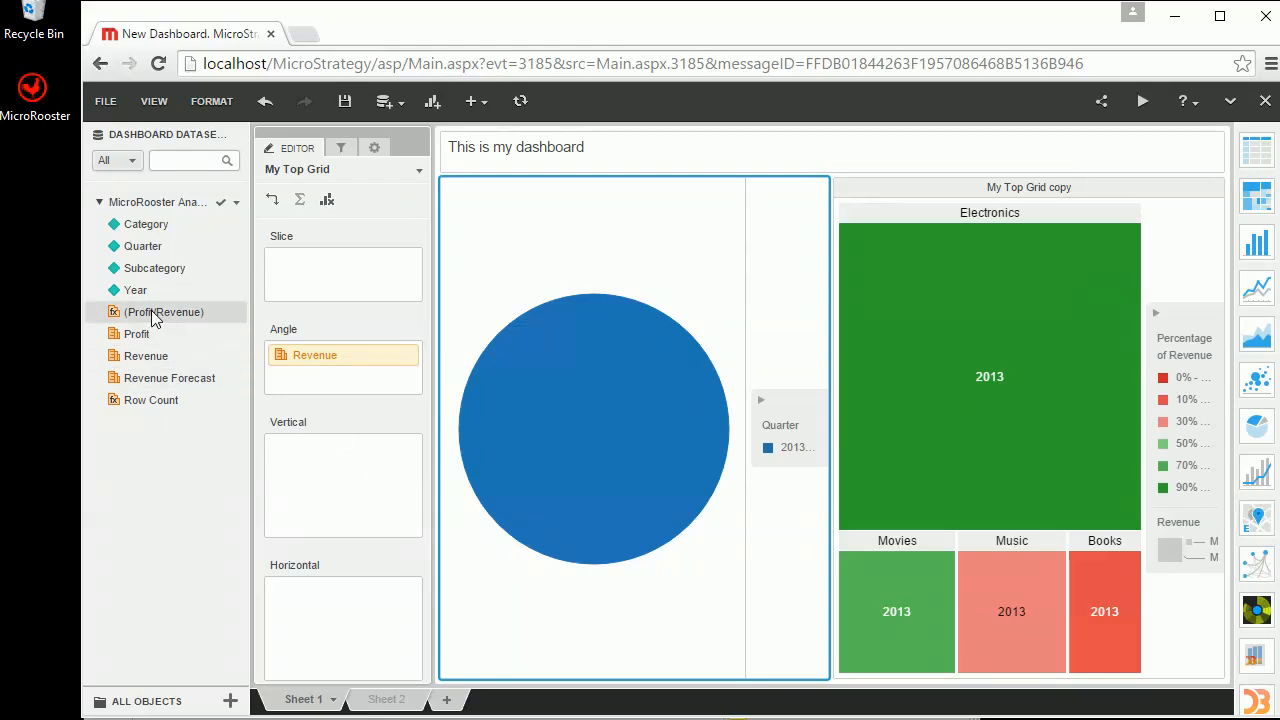
Step: Add the (Profit/Revenue) metric to the pie chart's Angle below Revenue and restore the excluded 2014 and 2012 quarter slices
drag(152, 312, 280, 380)
drag(281, 378, 283, 380)
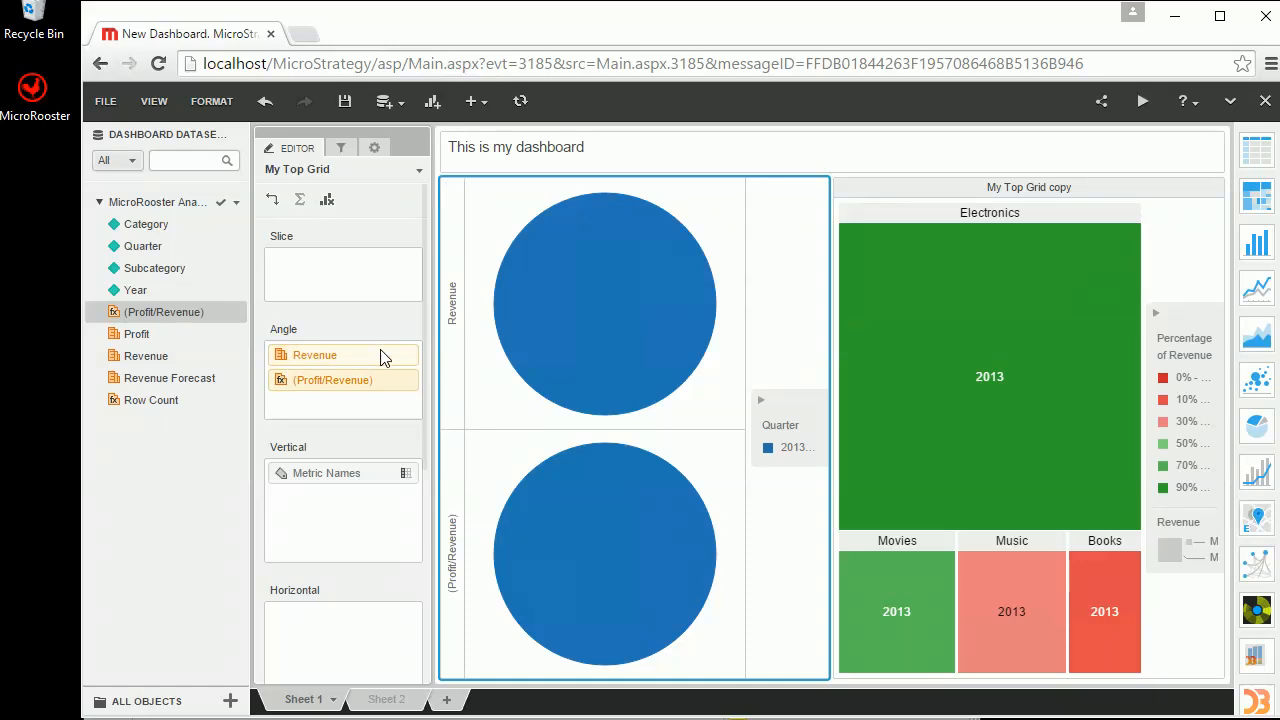
click(470, 190)
click(478, 212)
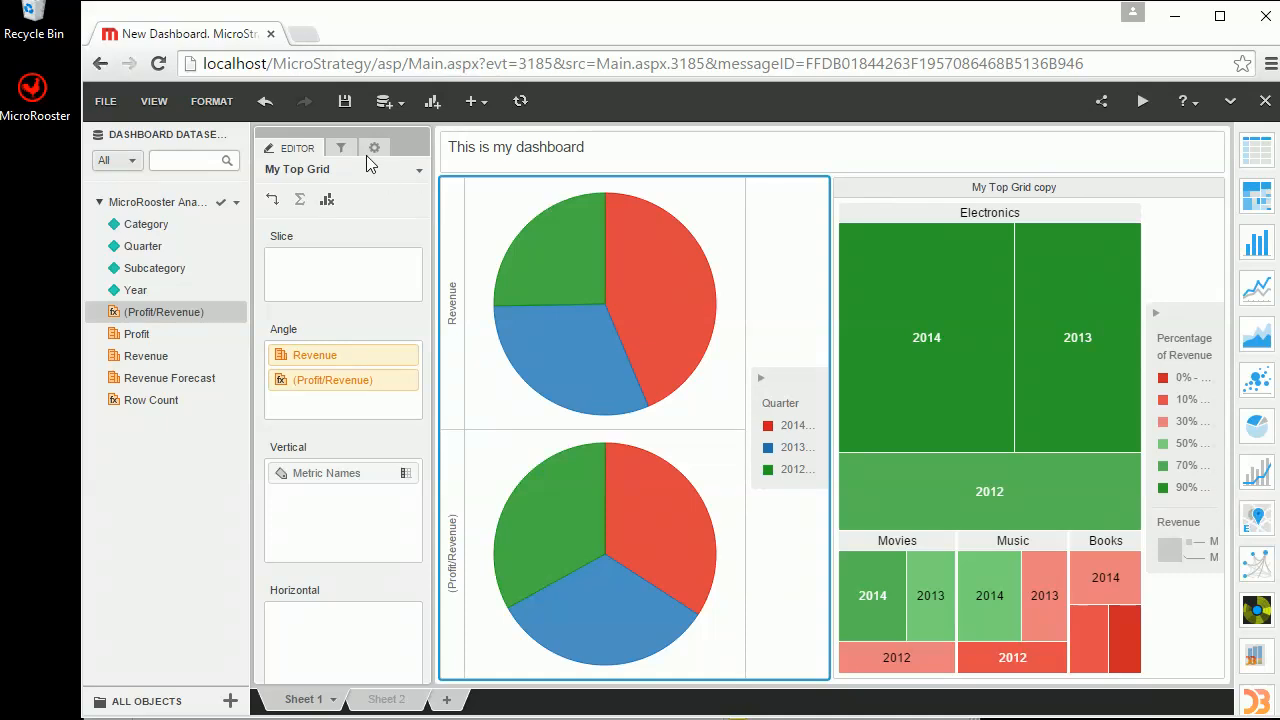
Step: Save the dashboard as "New Dashboard Demo" in the MicroRooster folder and open that folder under My Reports
click(345, 101)
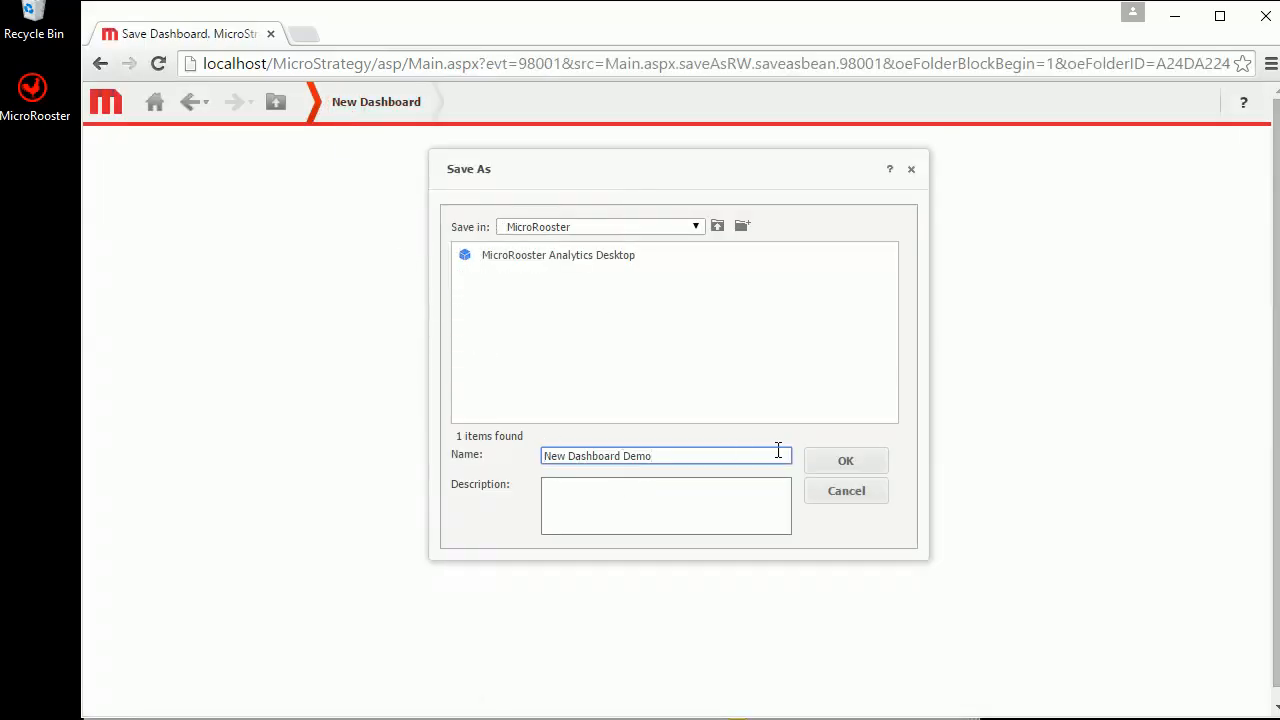
click(827, 457)
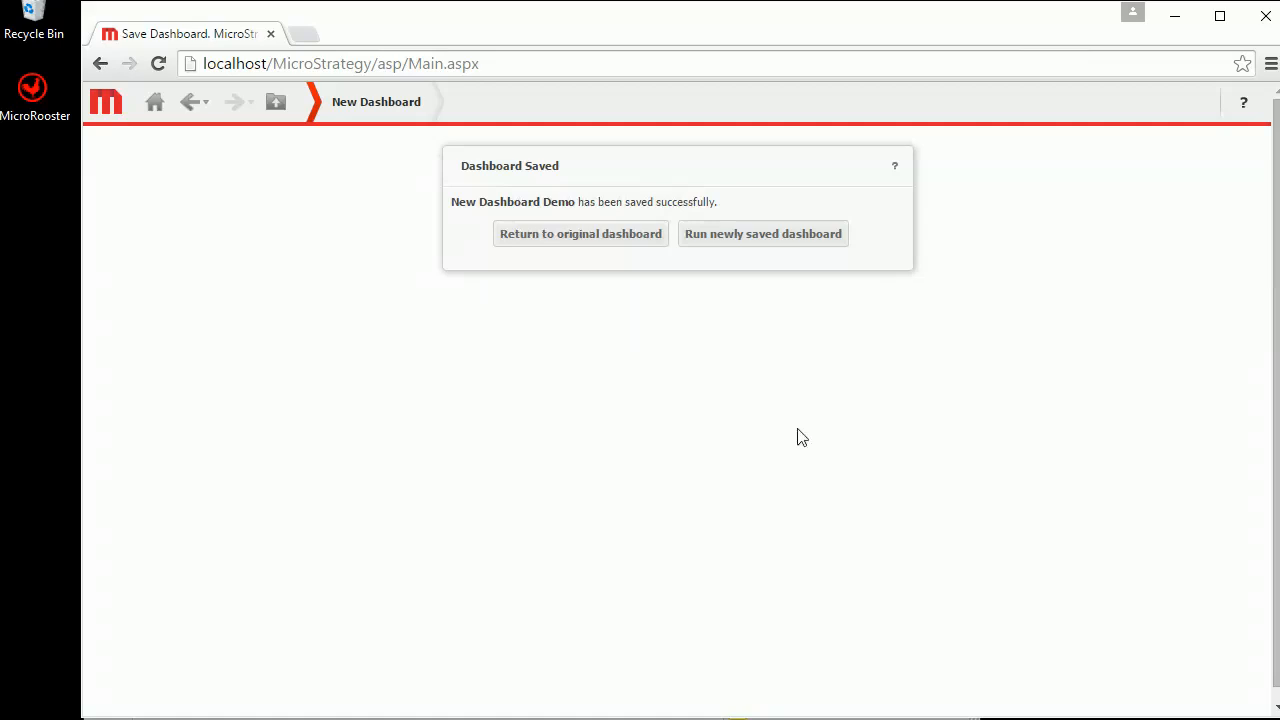
click(156, 106)
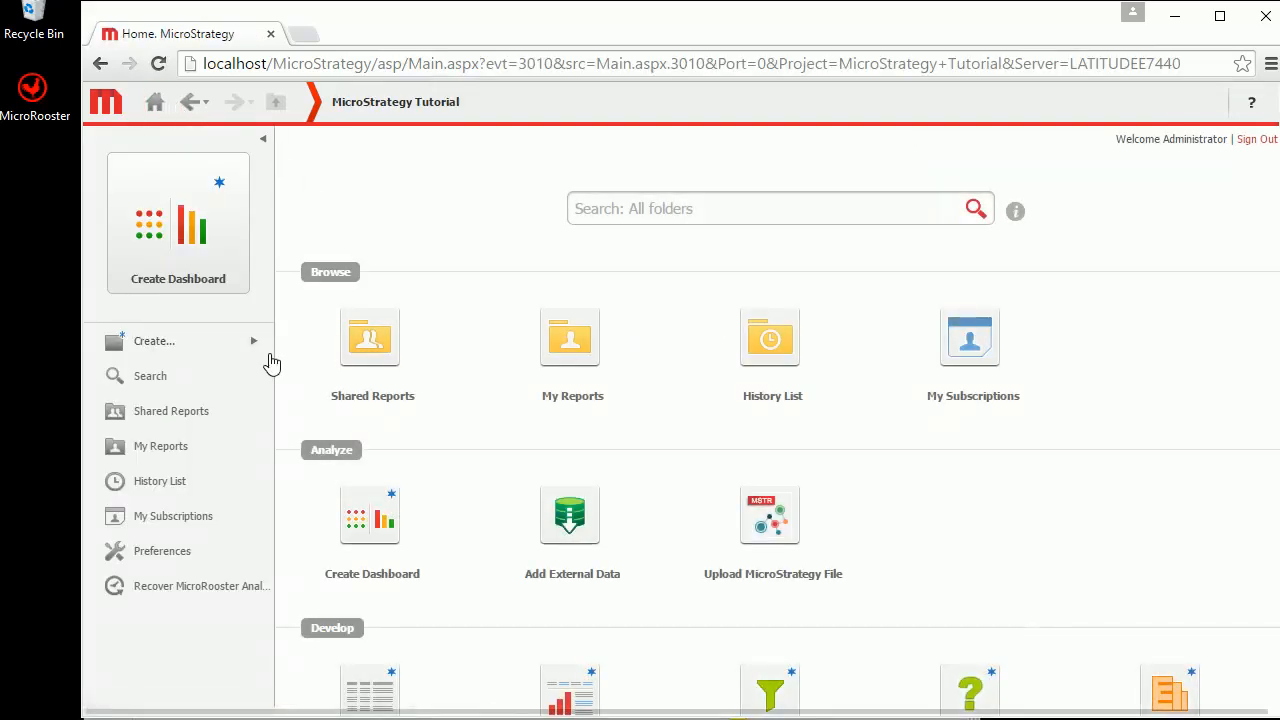
click(156, 455)
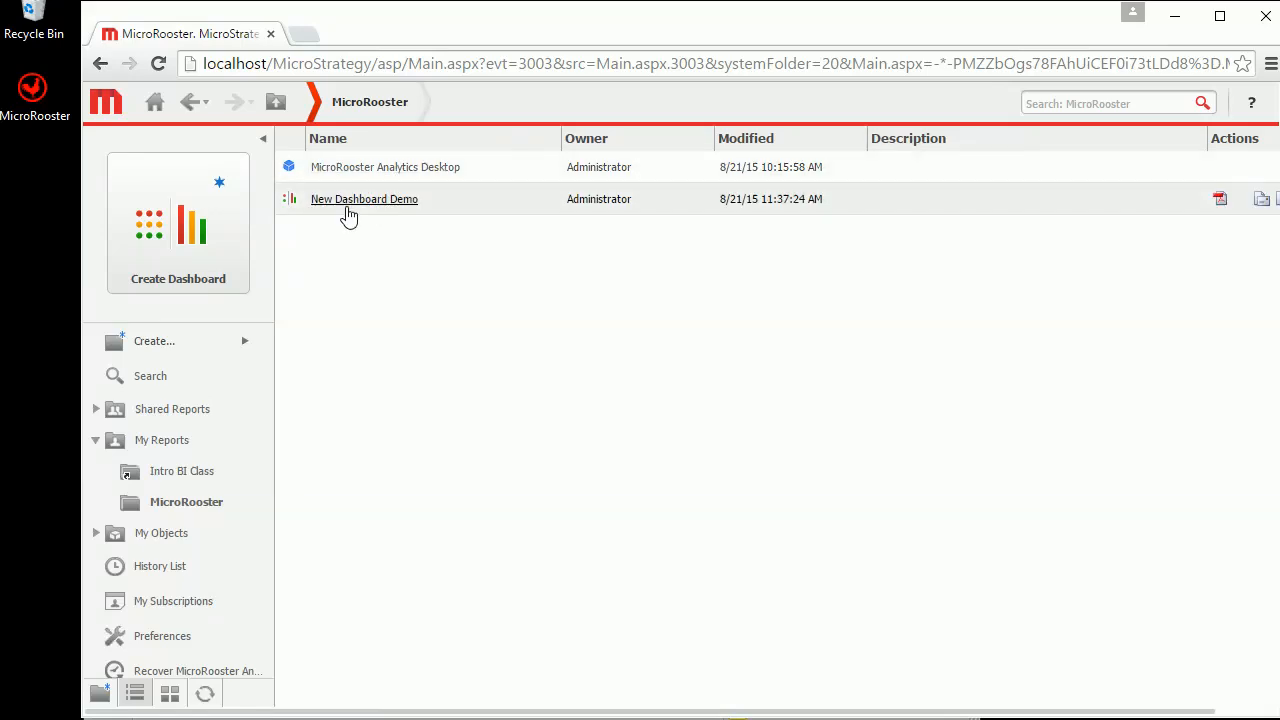
Step: Examine the MicroRooster Analytics Desktop dataset's tables and data preview in edit mode, close it, and review the dataset's other available actions
right_click(338, 174)
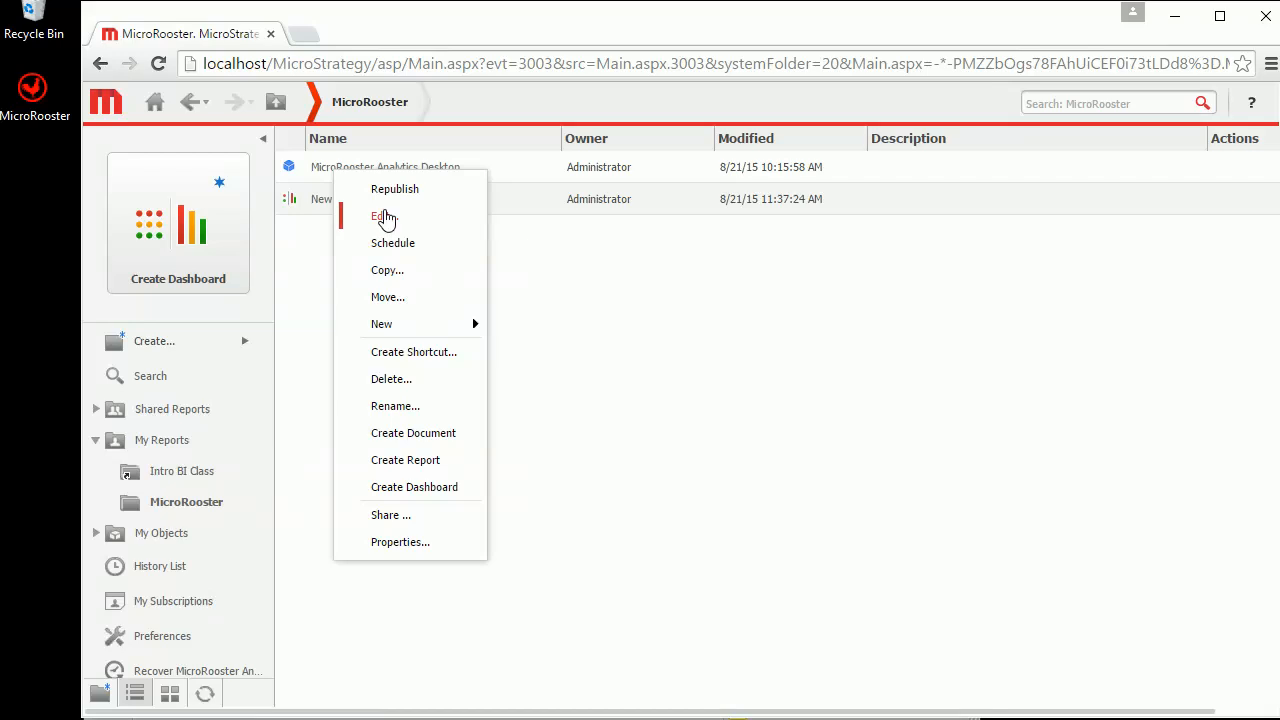
click(386, 219)
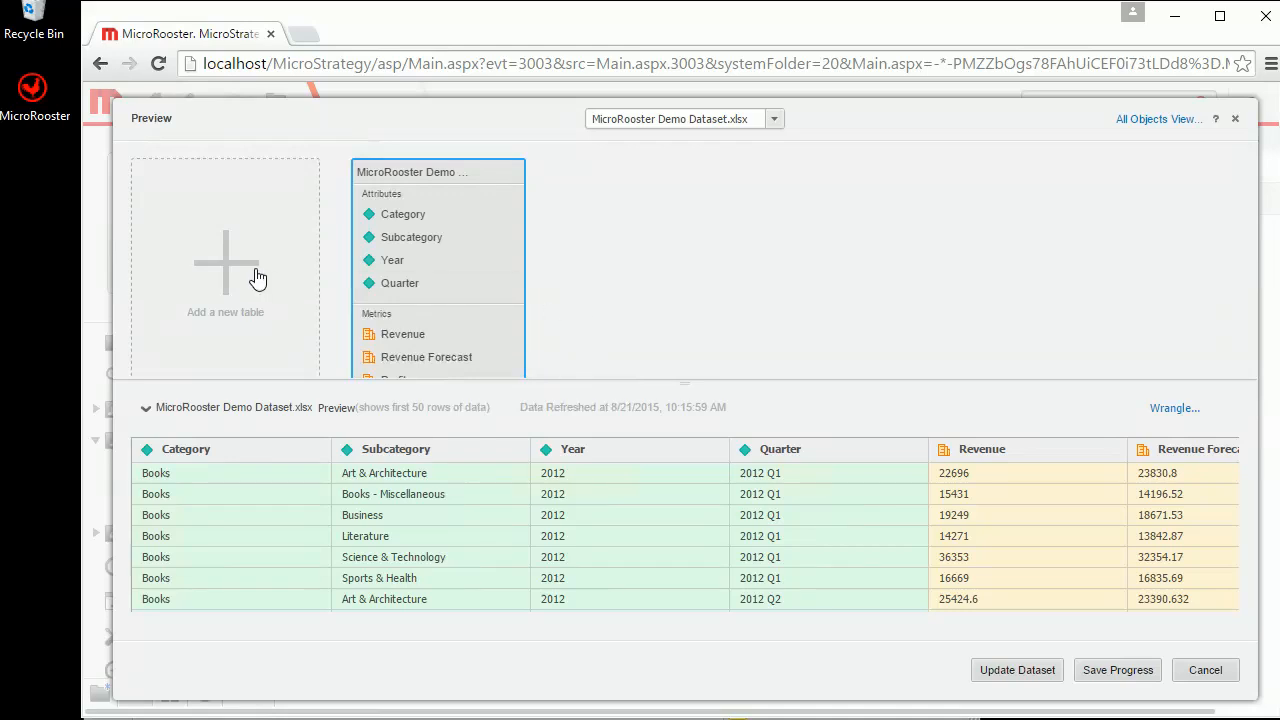
click(1237, 121)
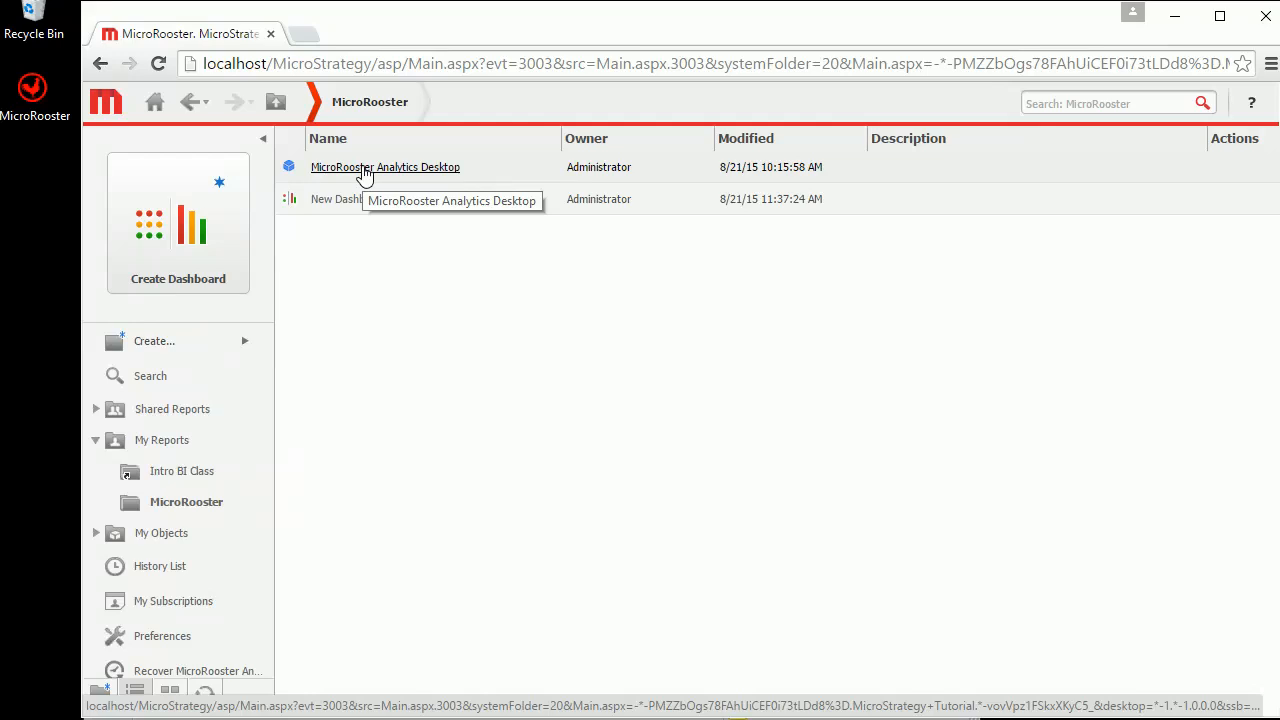
right_click(364, 175)
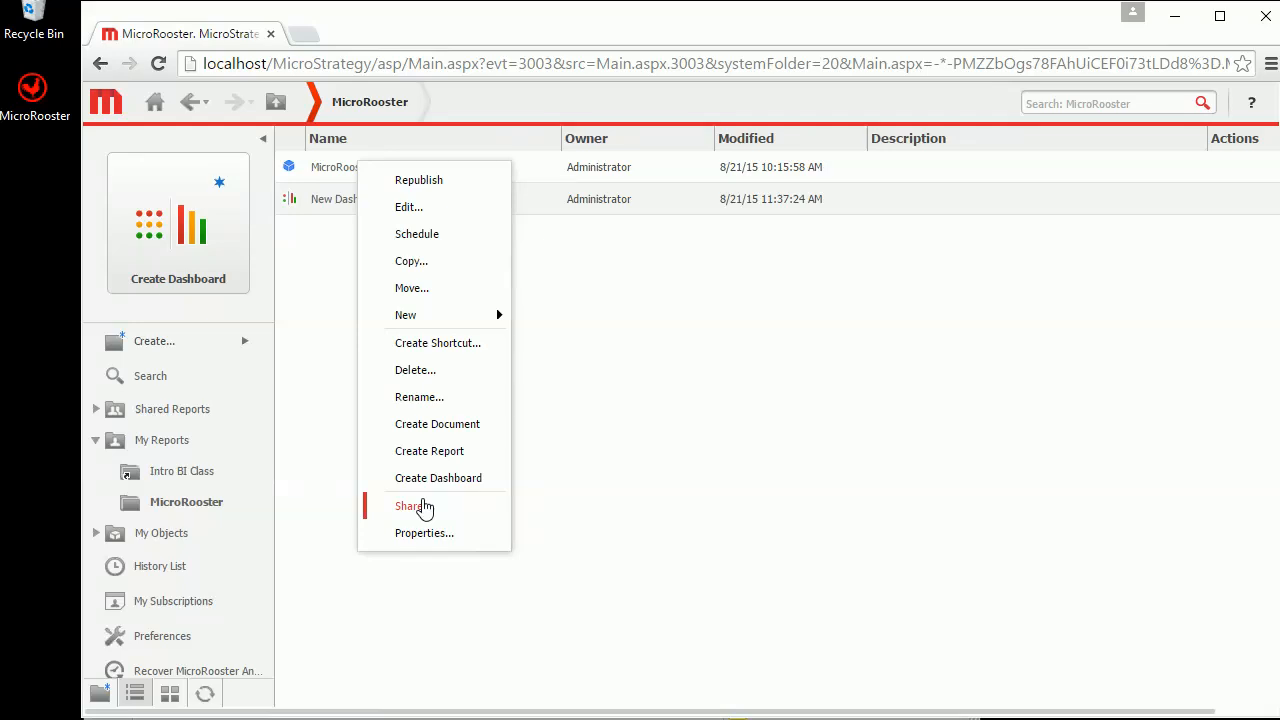
click(725, 432)
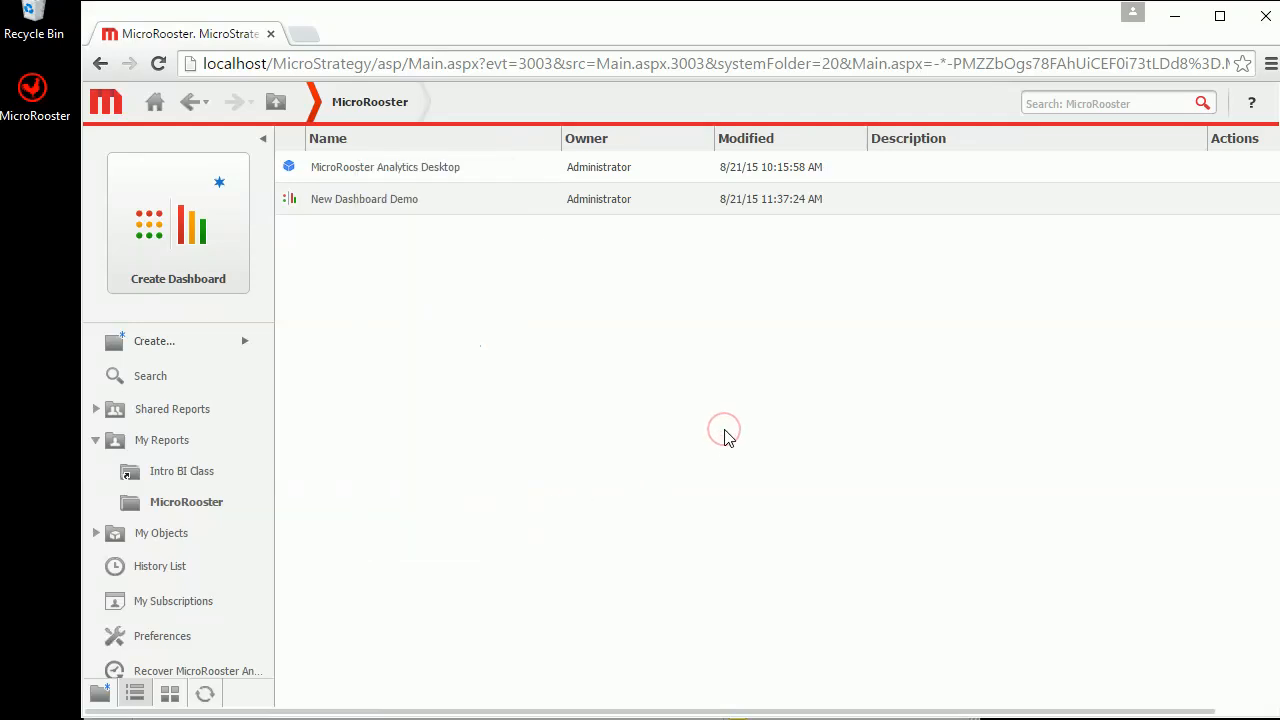